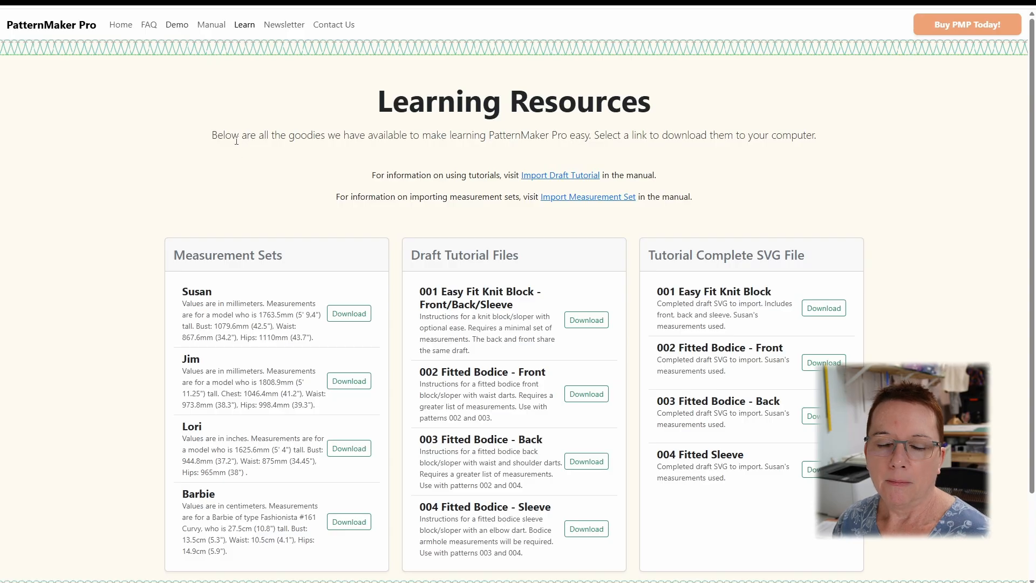
Step: Examine the measurement names and values in the Size Small 8-10.csv spreadsheet and return to the bodice draft
left_click(172, 26)
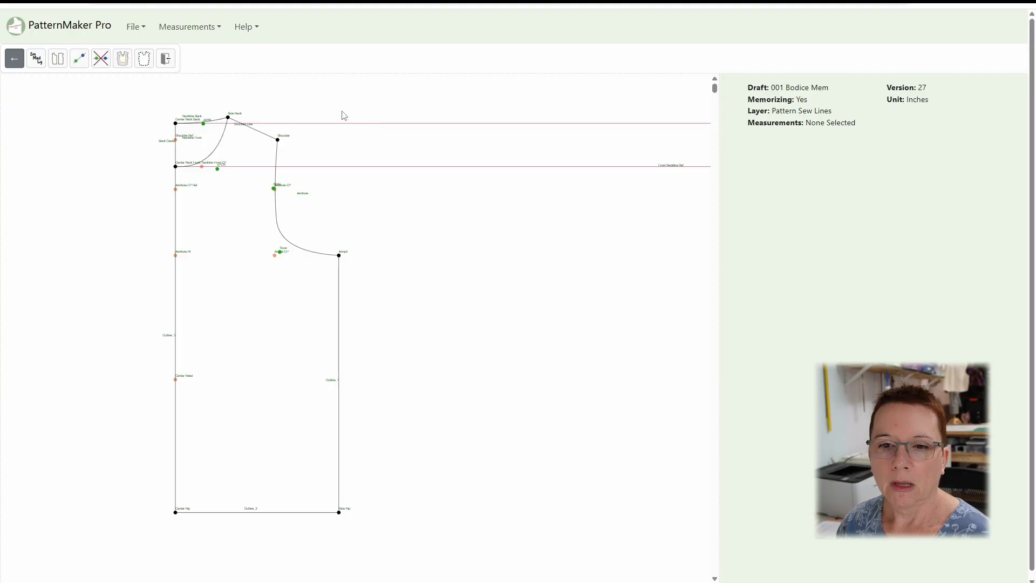
left_click(202, 31)
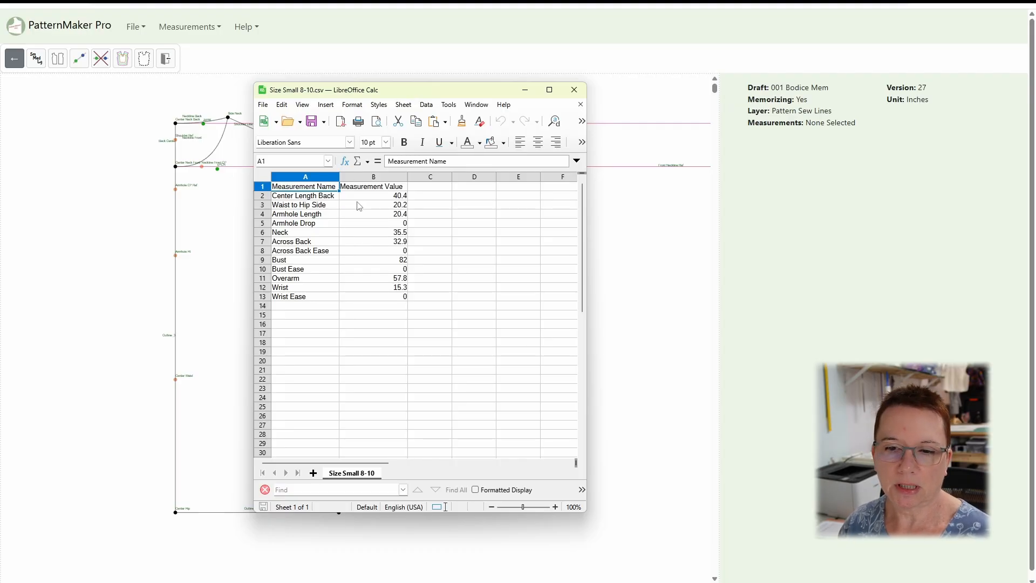
left_click(257, 74)
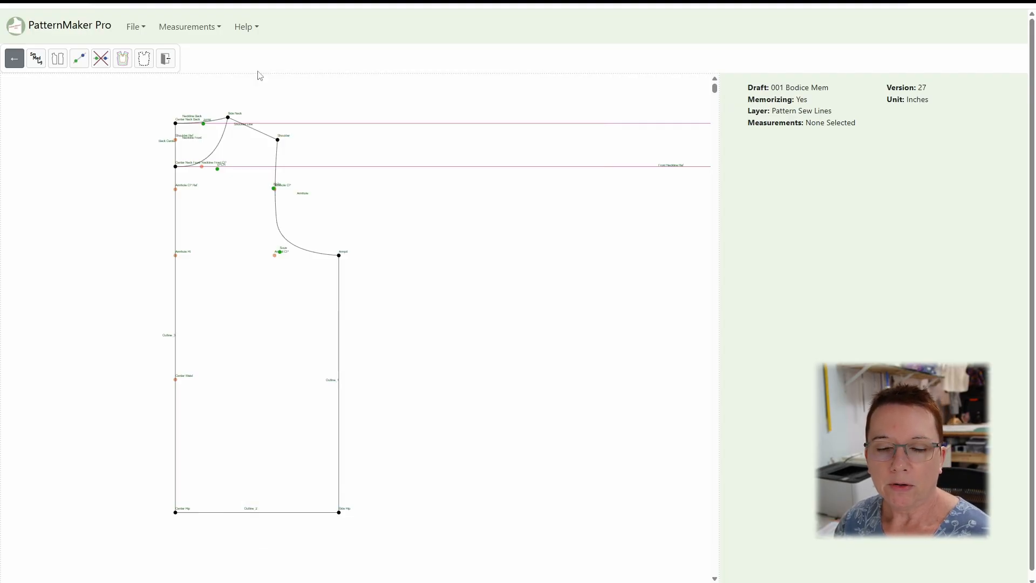
Step: Import Size Small 8-10.csv as a measurement set named Small 8-10 in centimeters
left_click(187, 31)
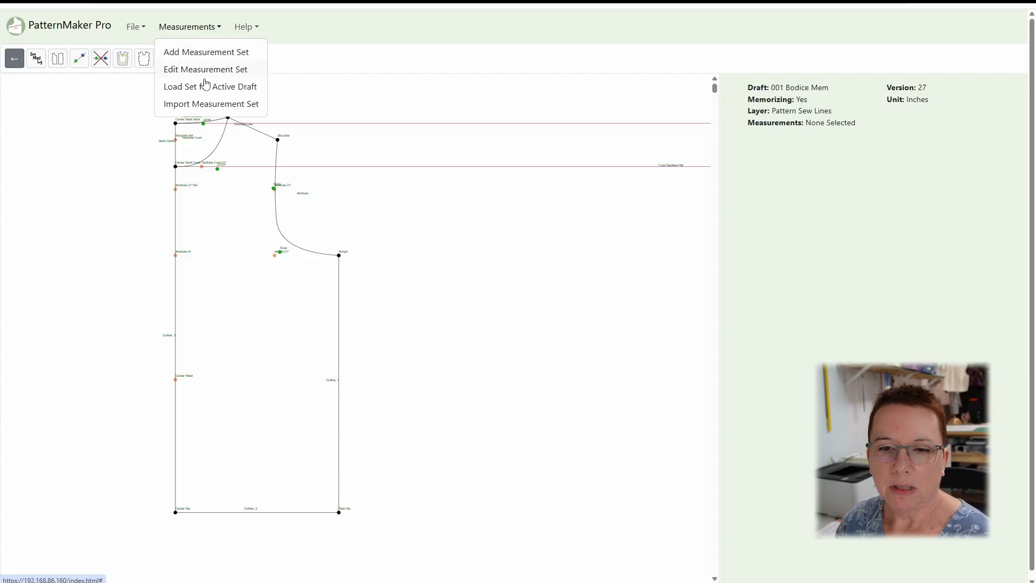
left_click(208, 103)
left_click(889, 292)
type("Small 8-10")
left_click(831, 339)
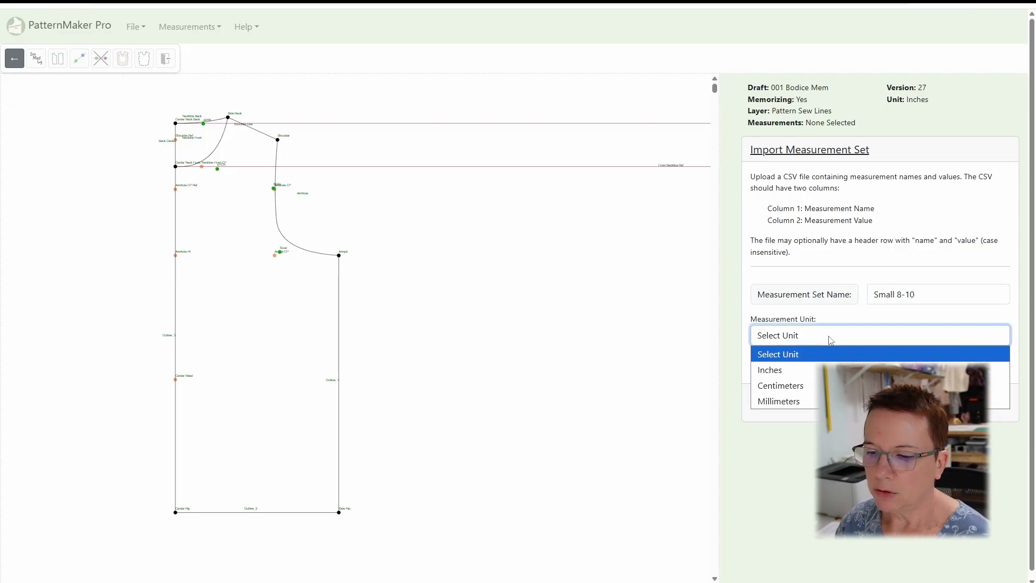
left_click(801, 386)
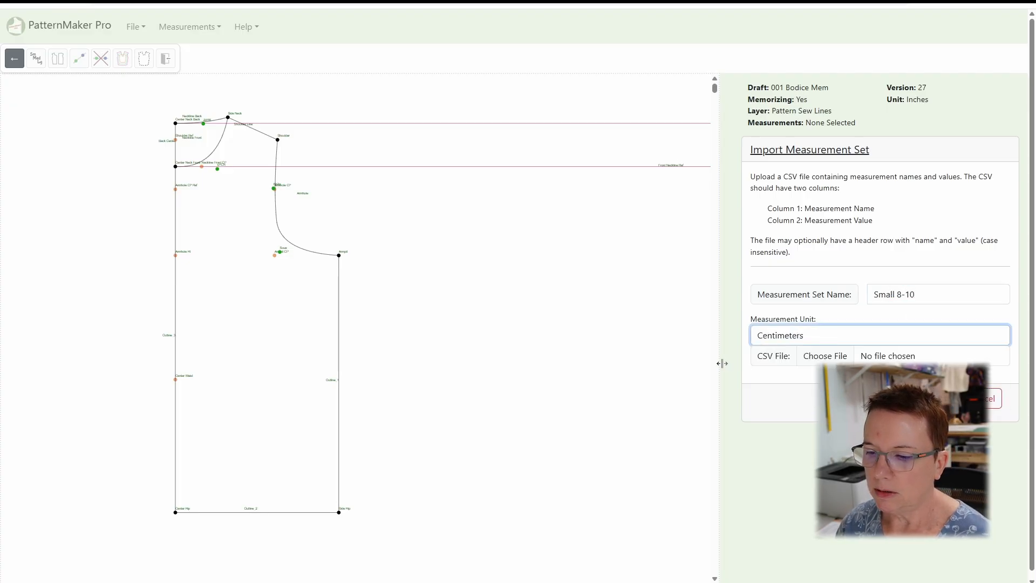
left_click(820, 357)
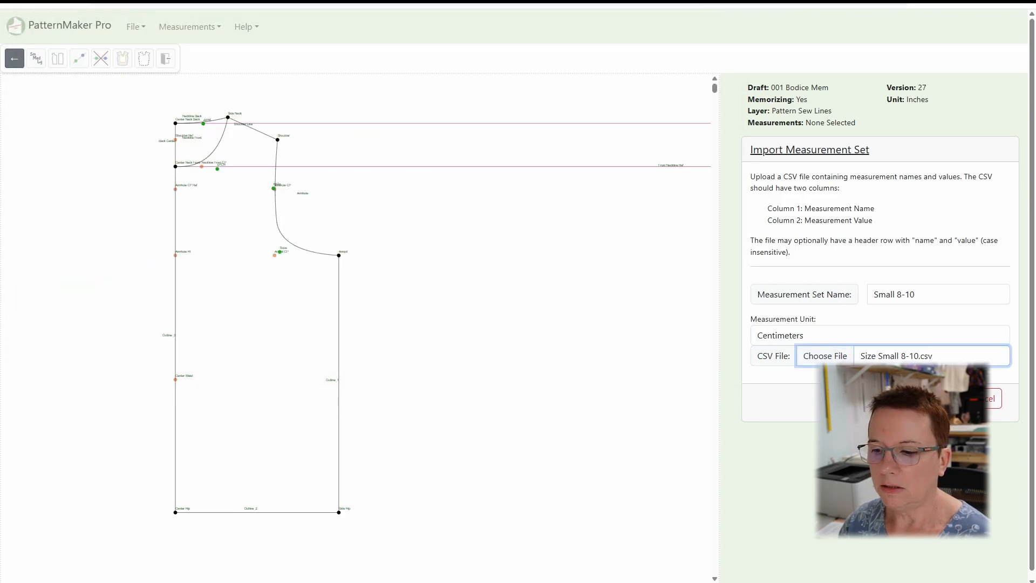
left_click(931, 398)
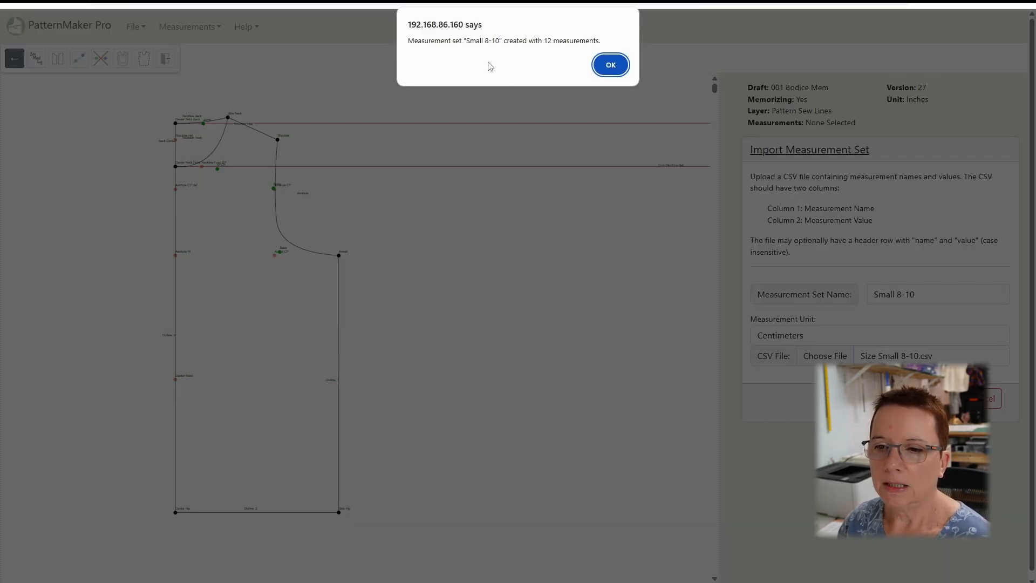
left_click(611, 65)
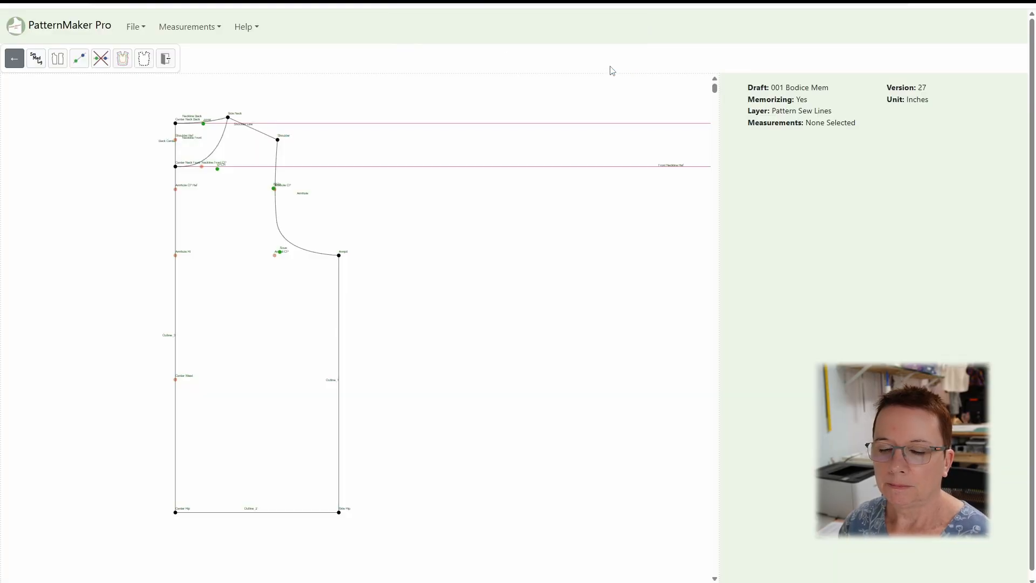
Step: Import Size Large 14-16.csv as a measurement set named Large 14-16 in centimeters
left_click(195, 34)
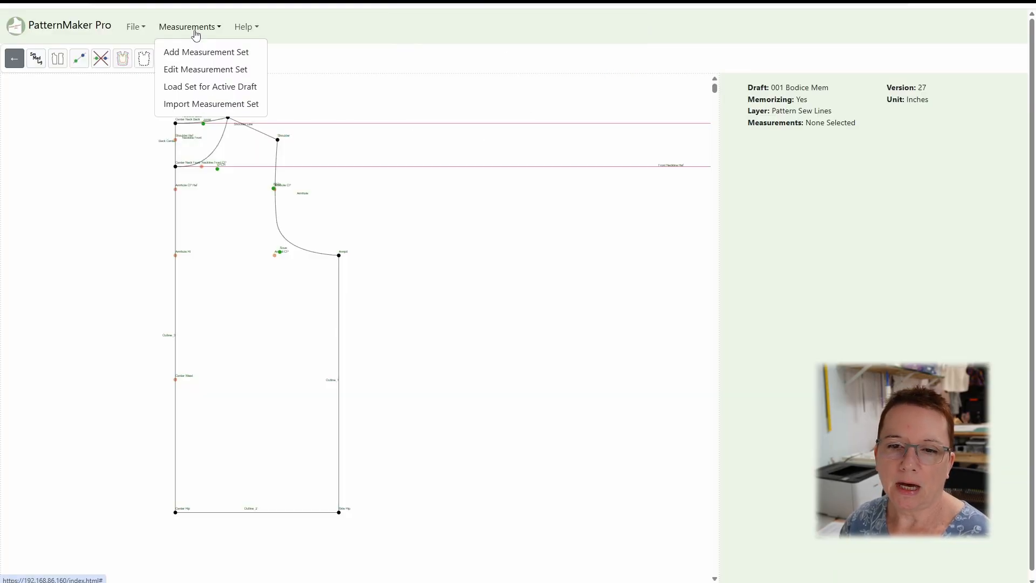
left_click(202, 105)
left_click(871, 297)
type("Large 14-16")
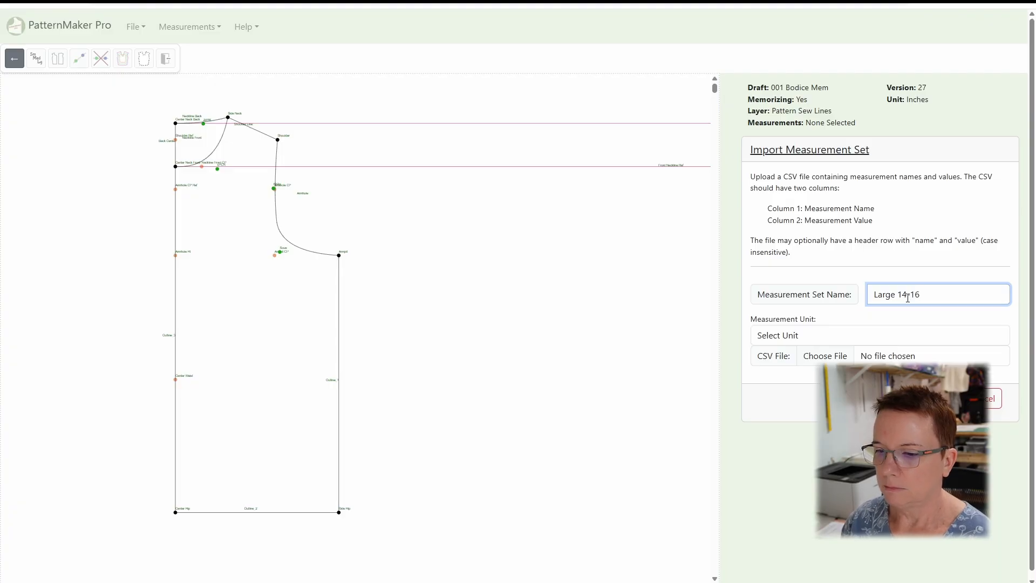
left_click(837, 336)
left_click(799, 383)
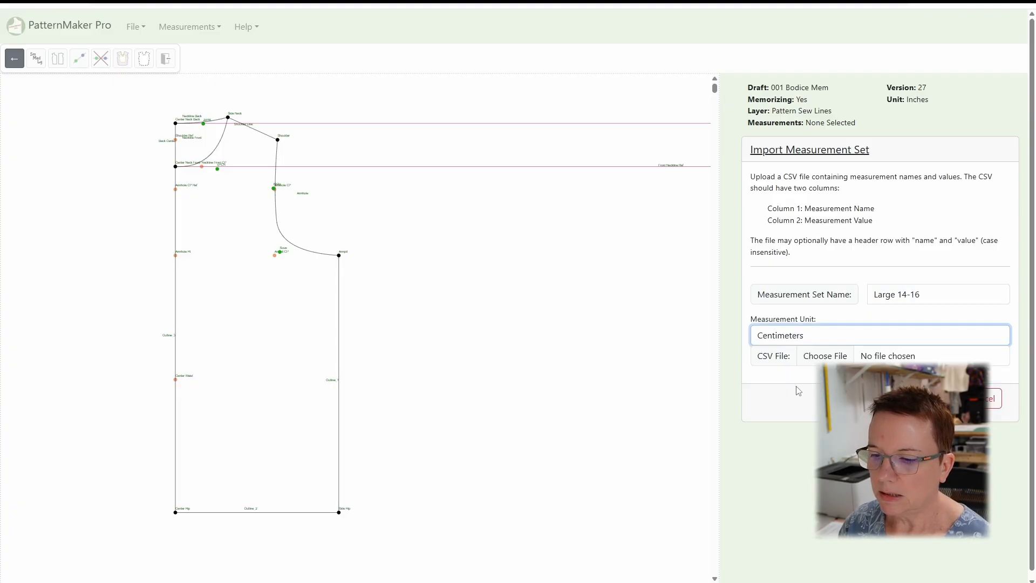
left_click(828, 357)
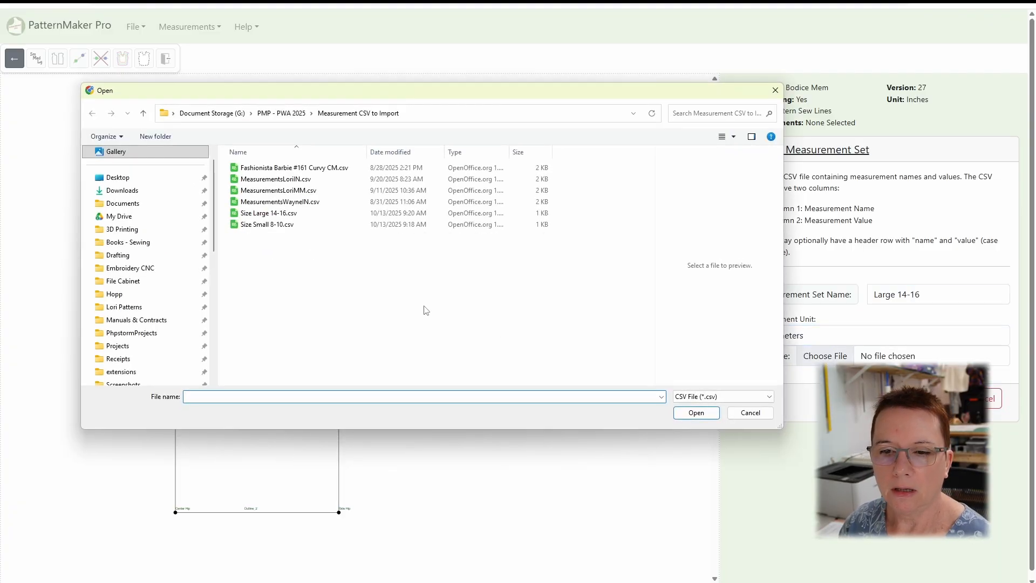
left_click(285, 213)
left_click(699, 413)
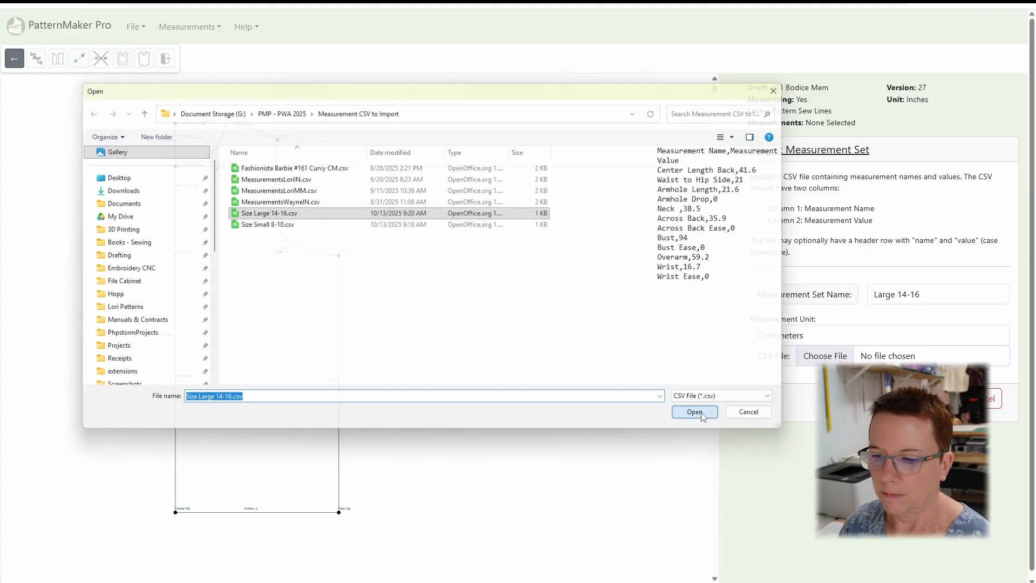
left_click(925, 398)
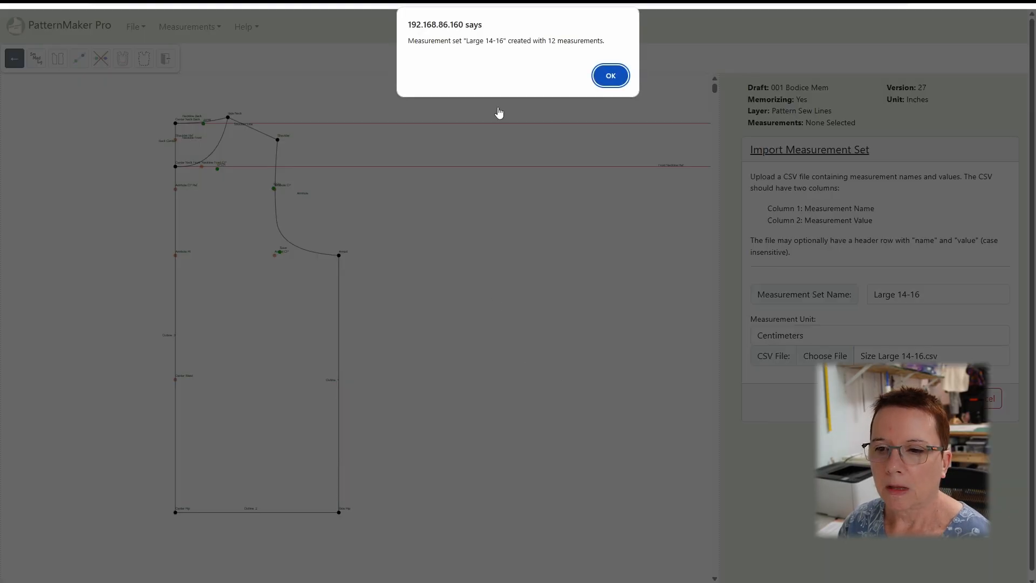
left_click(602, 75)
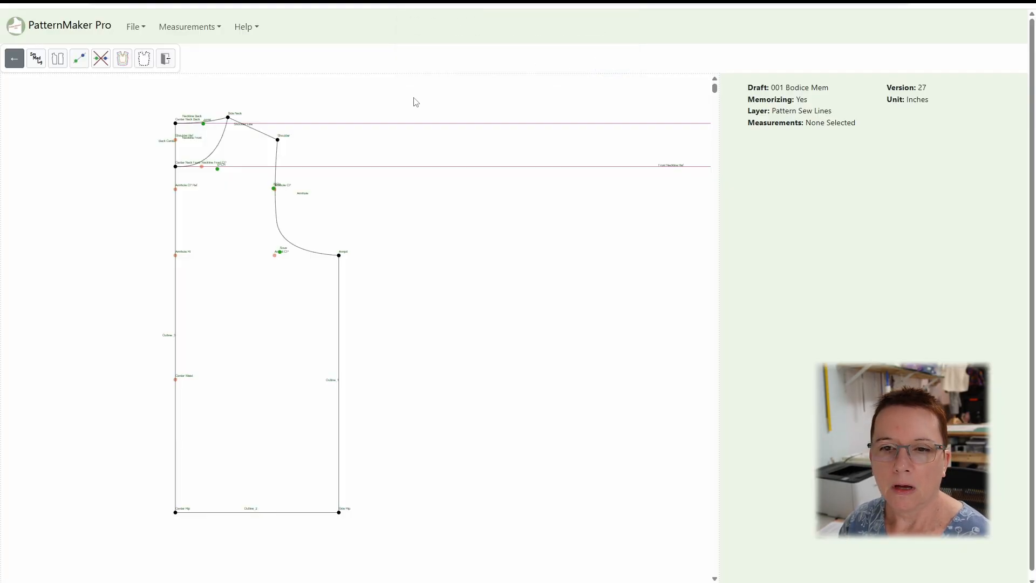
Step: Check which measurement sets are available for editing, and leave without changing any
left_click(212, 27)
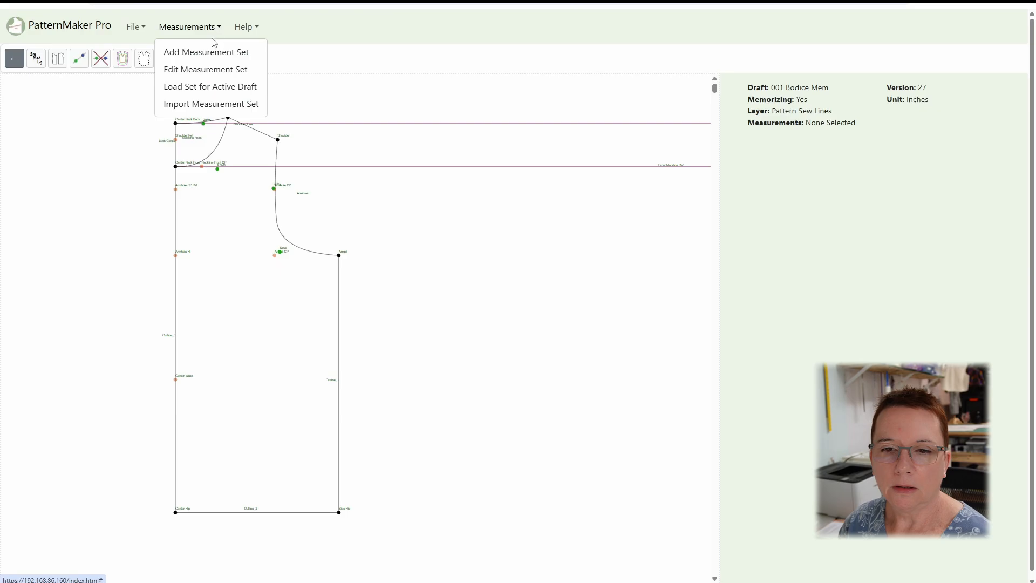
left_click(209, 70)
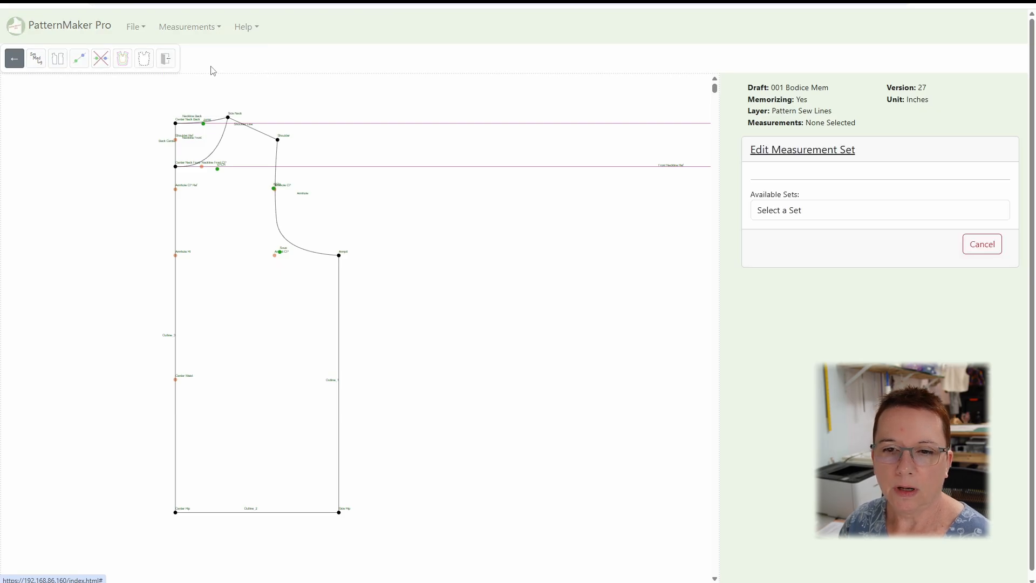
left_click(814, 212)
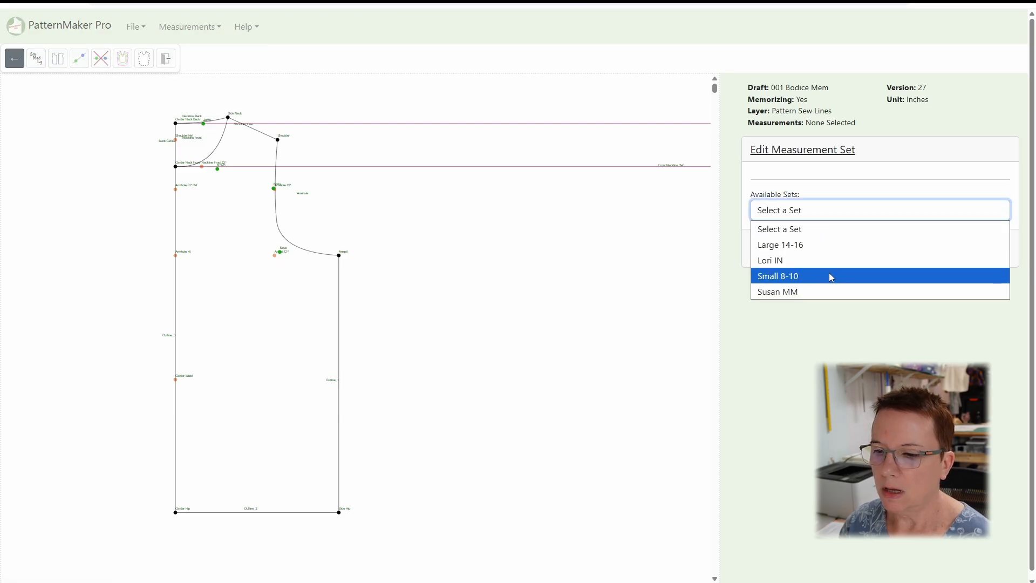
left_click(581, 232)
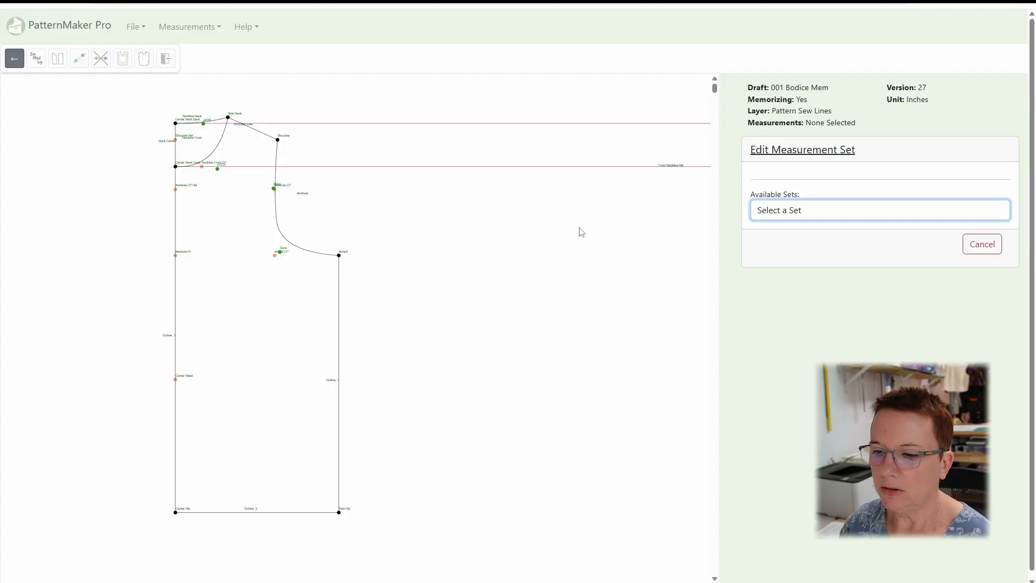
left_click(971, 249)
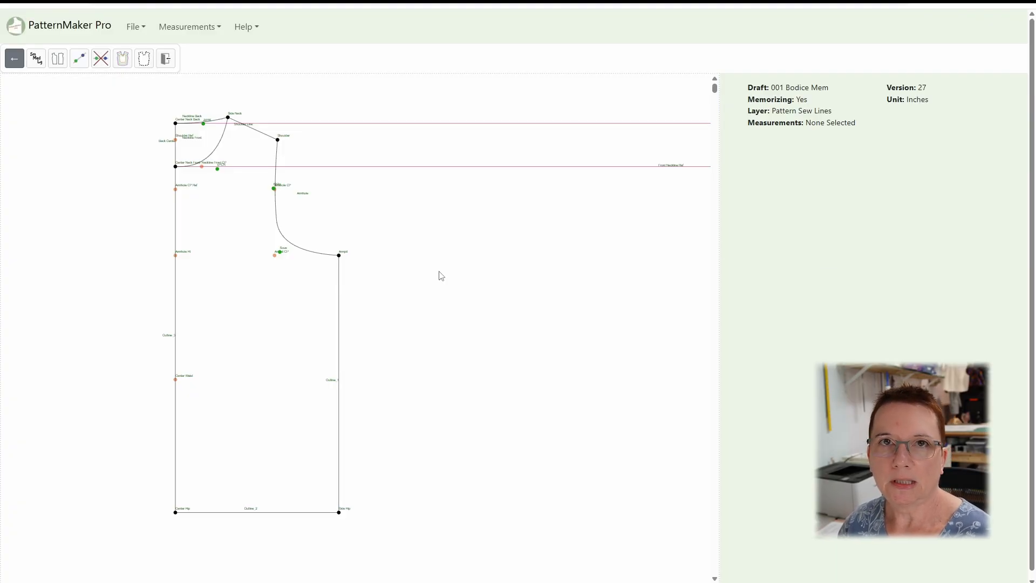
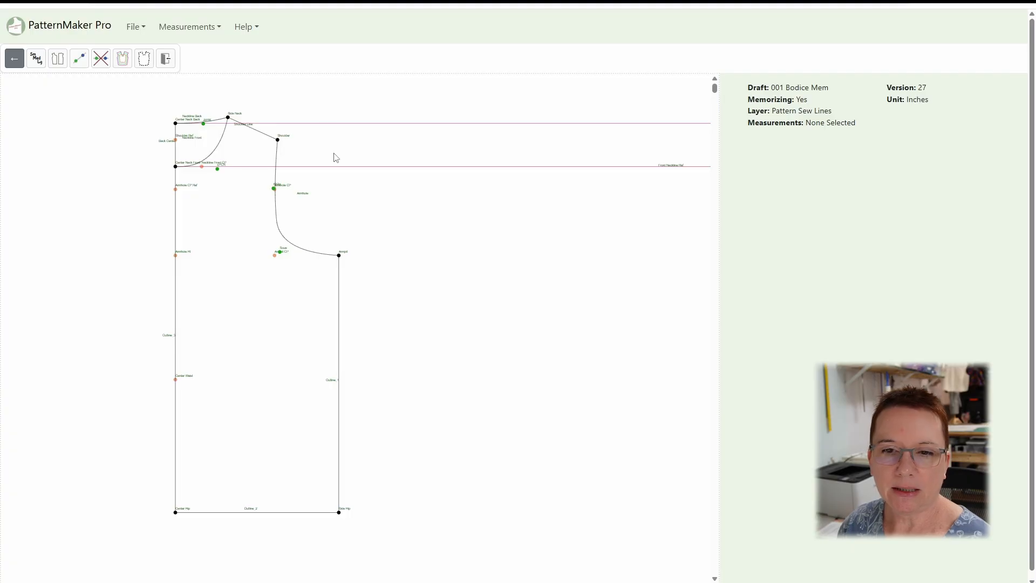
Step: Export the memorized draft under the name 001 Bodice Mem, saving it as 001_Bodice_Mem_draft.json in the Grading folder
left_click(135, 27)
mouse_move(157, 190)
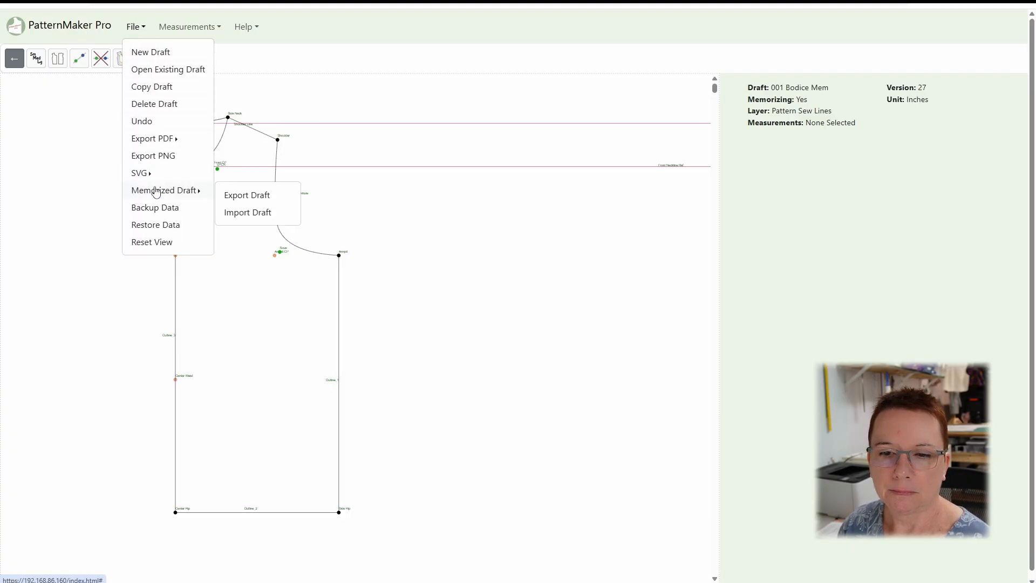
left_click(272, 198)
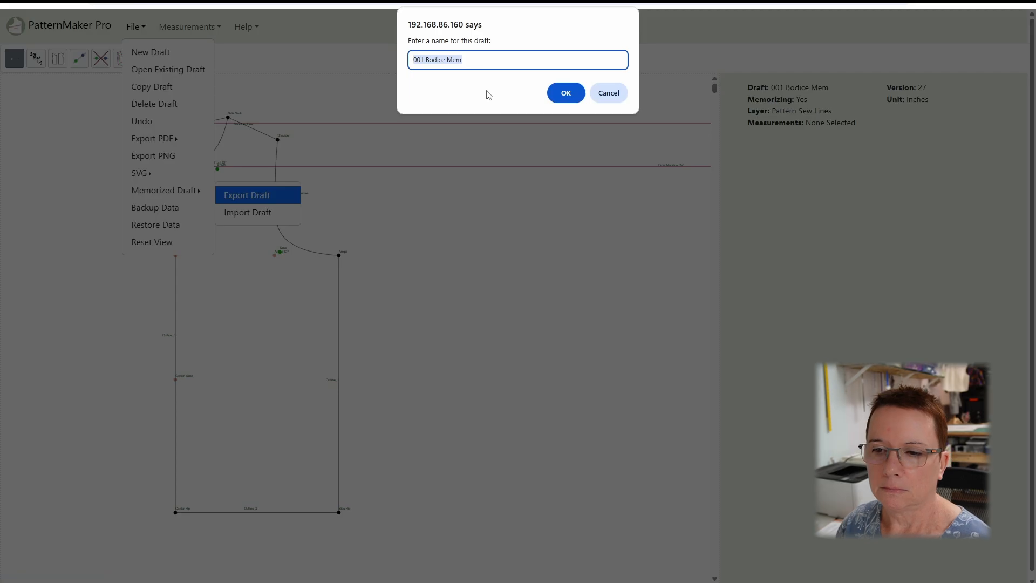
left_click(572, 94)
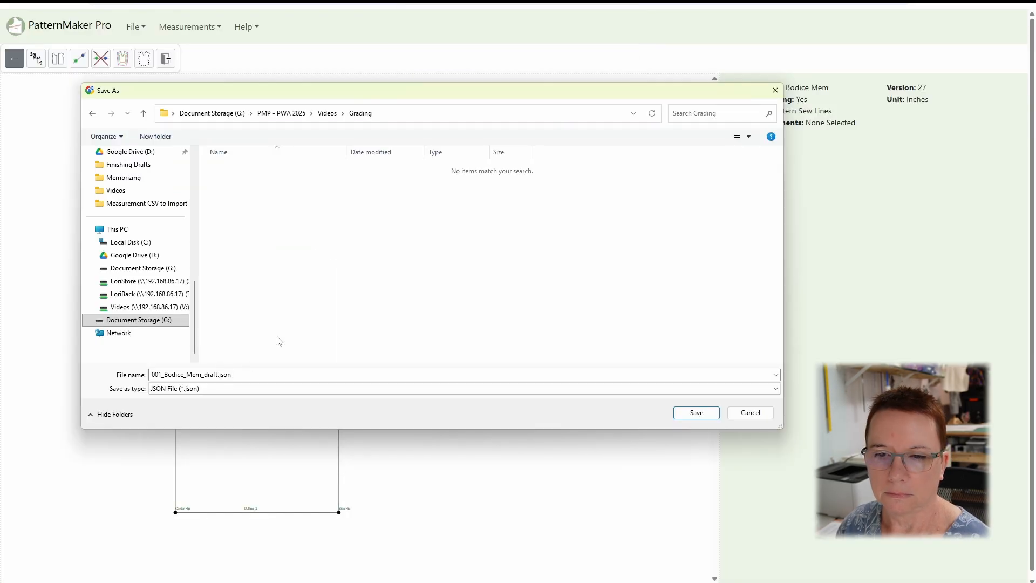
left_click(696, 414)
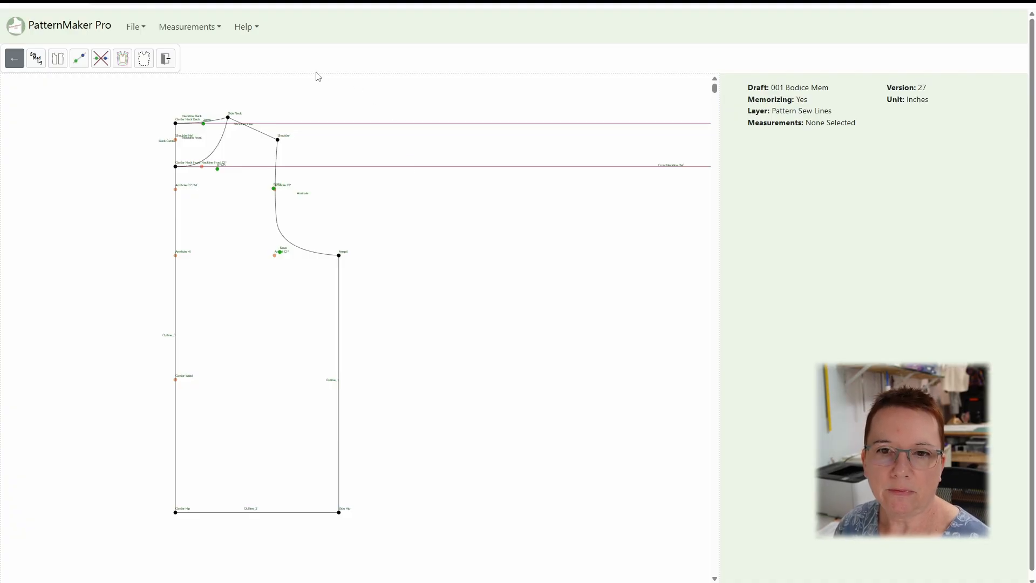
Step: Import the memorized draft file 001_Bodice_Mem_draft.json from the Grading folder
left_click(134, 26)
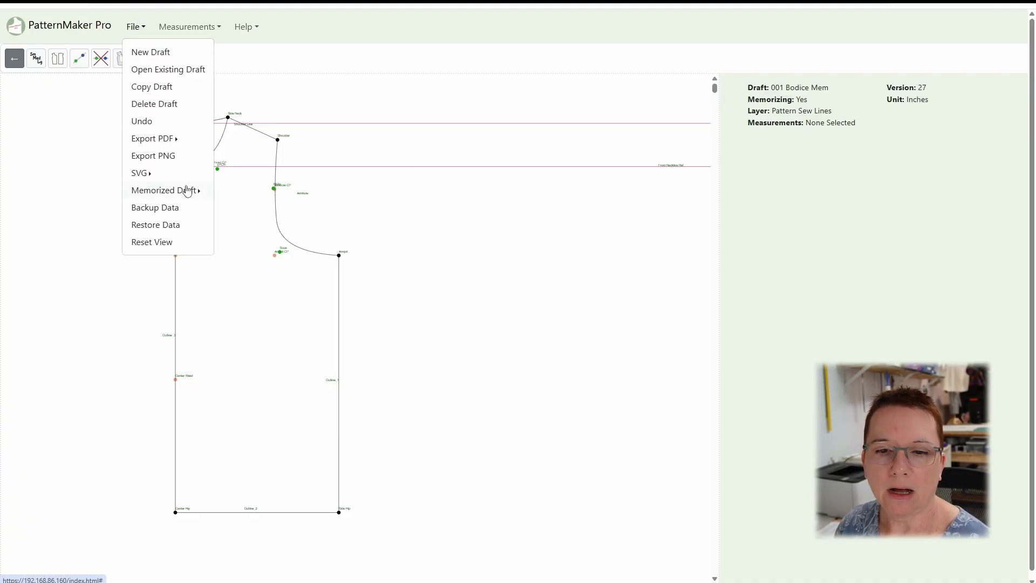
mouse_move(254, 192)
left_click(274, 211)
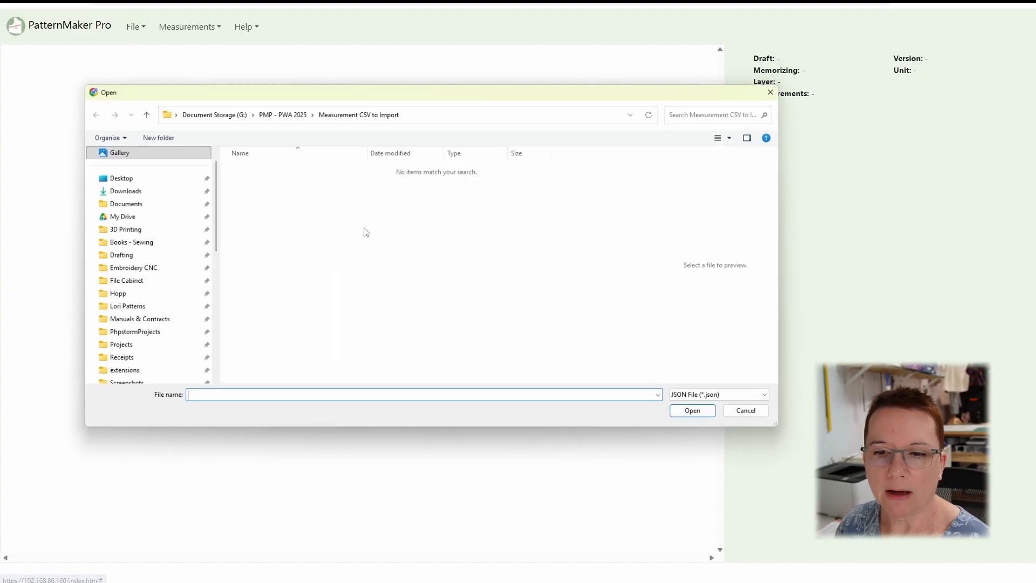
left_click(294, 170)
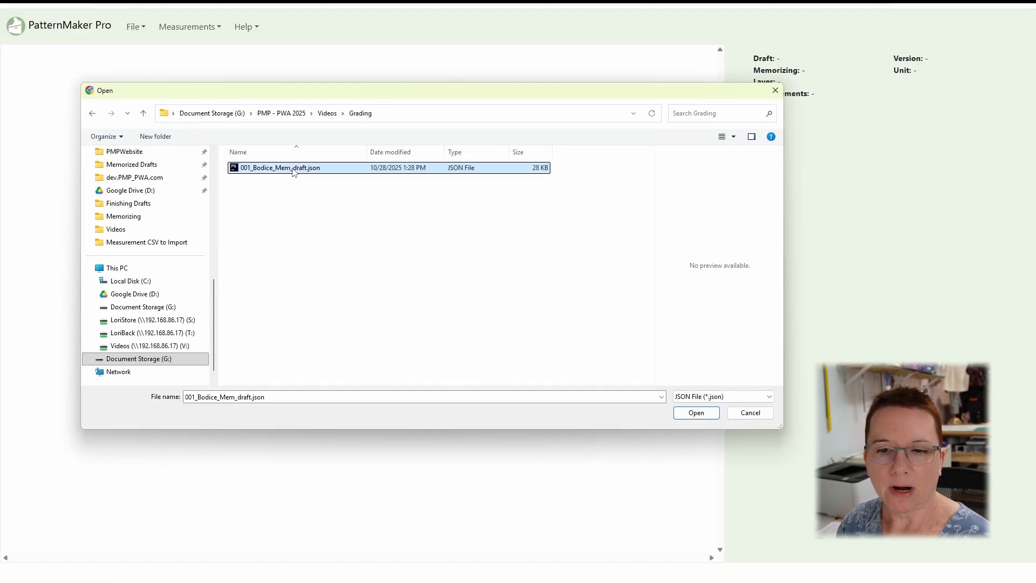
left_click(696, 413)
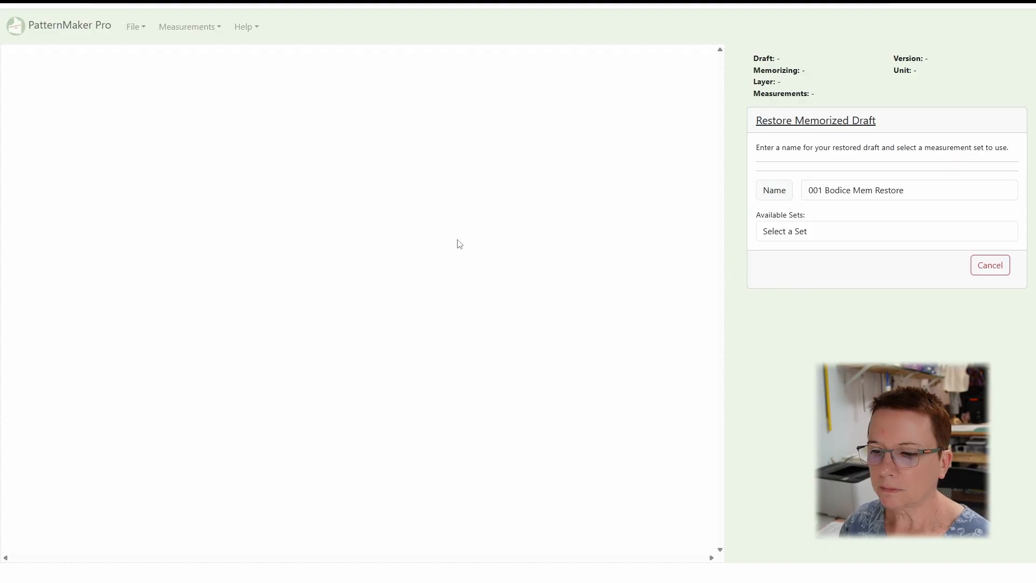
Step: Restore the draft with the Small 8-10 measurement set, name it 001 Small Bodice, and continue to measurement mapping
left_click(837, 231)
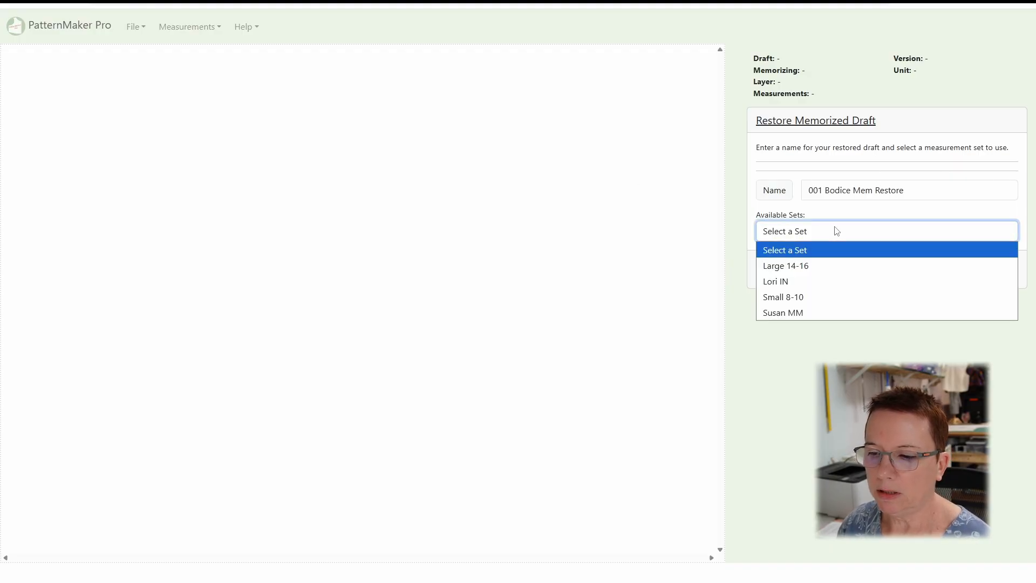
left_click(819, 298)
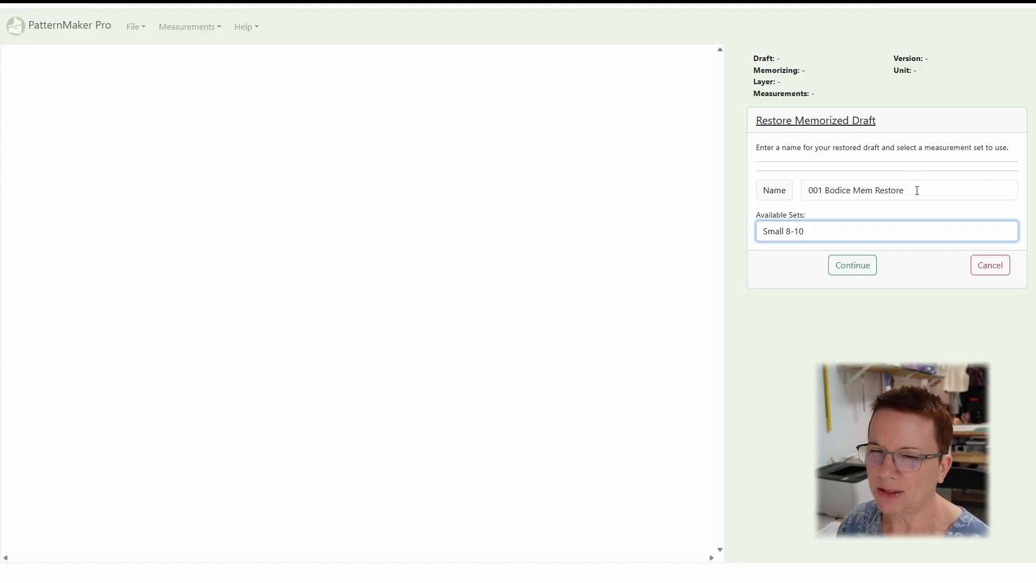
left_click_drag(916, 190, 826, 190)
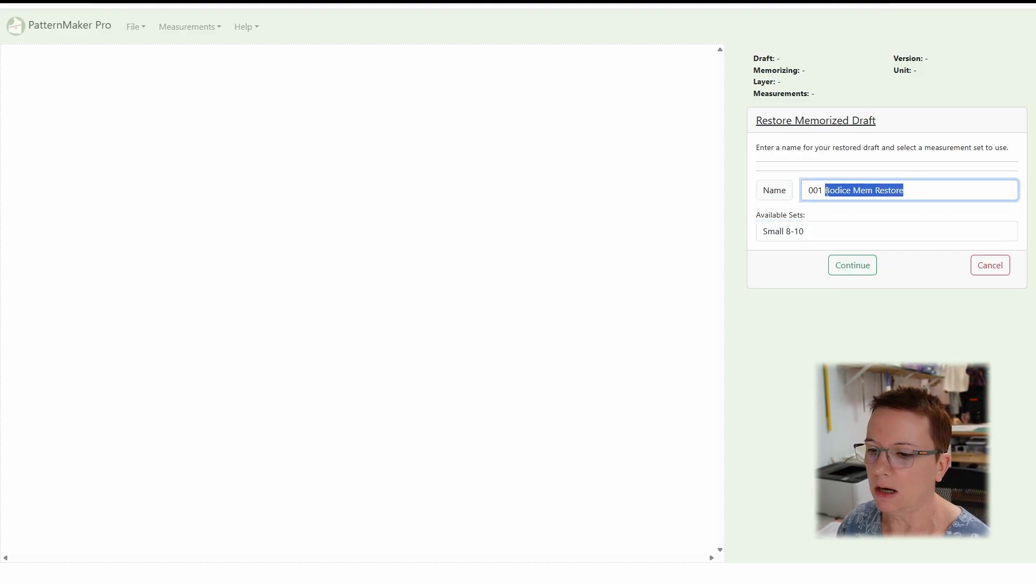
type("Small Bodice")
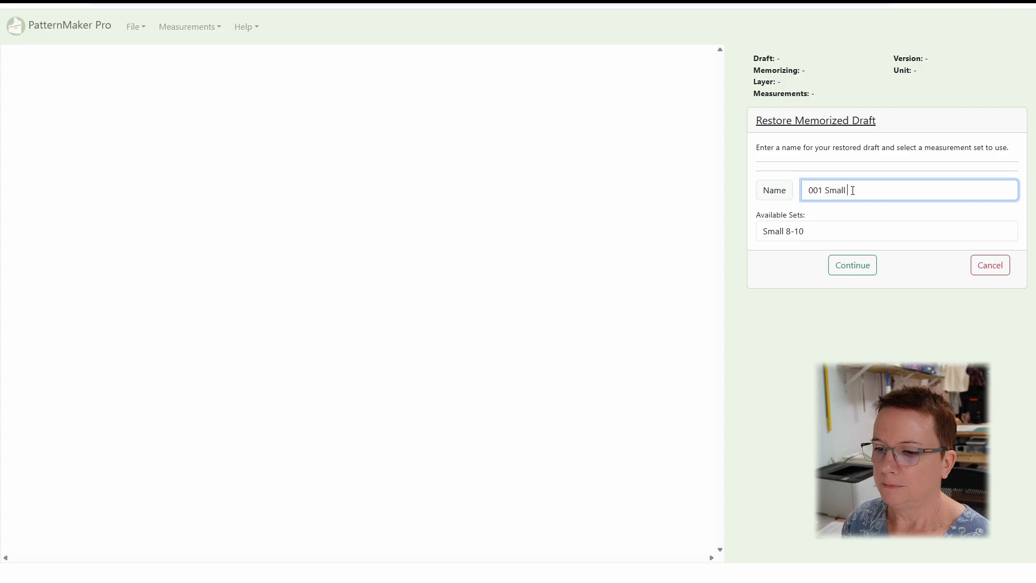
left_click(863, 264)
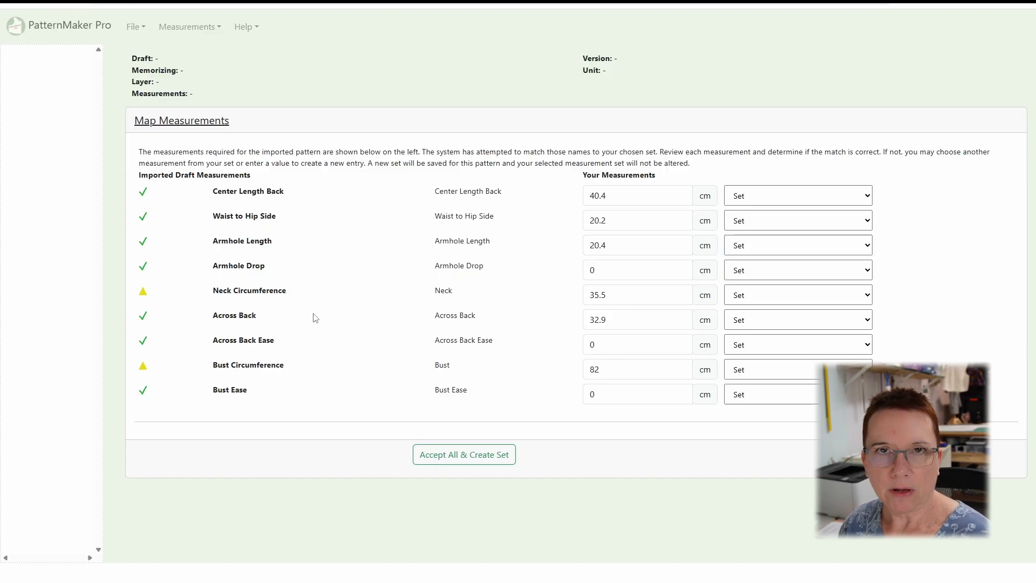
Step: Accept all mapped measurements as a new set for 001 Small Bodice and save the restored draft
double_click(612, 348)
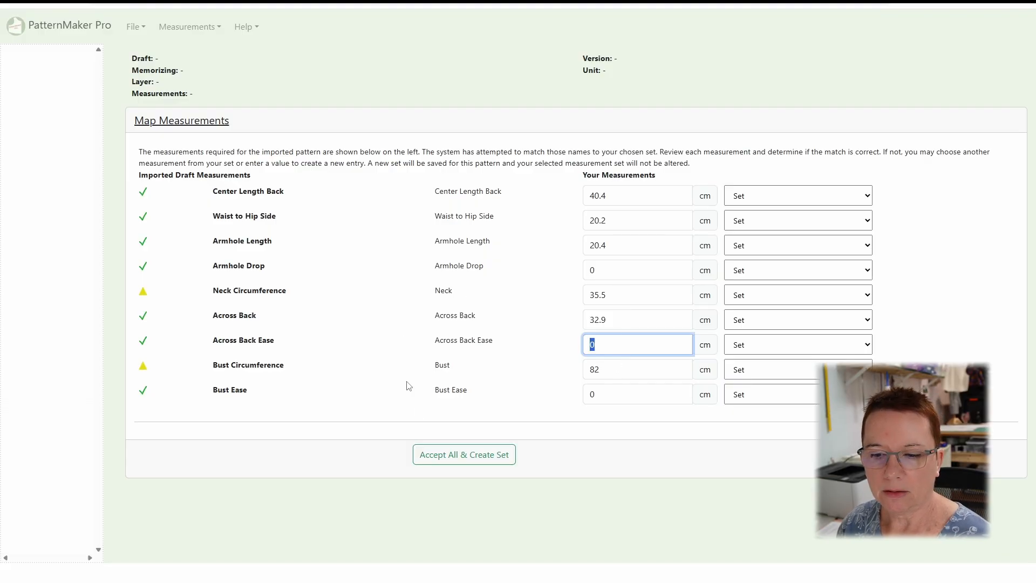
left_click(473, 459)
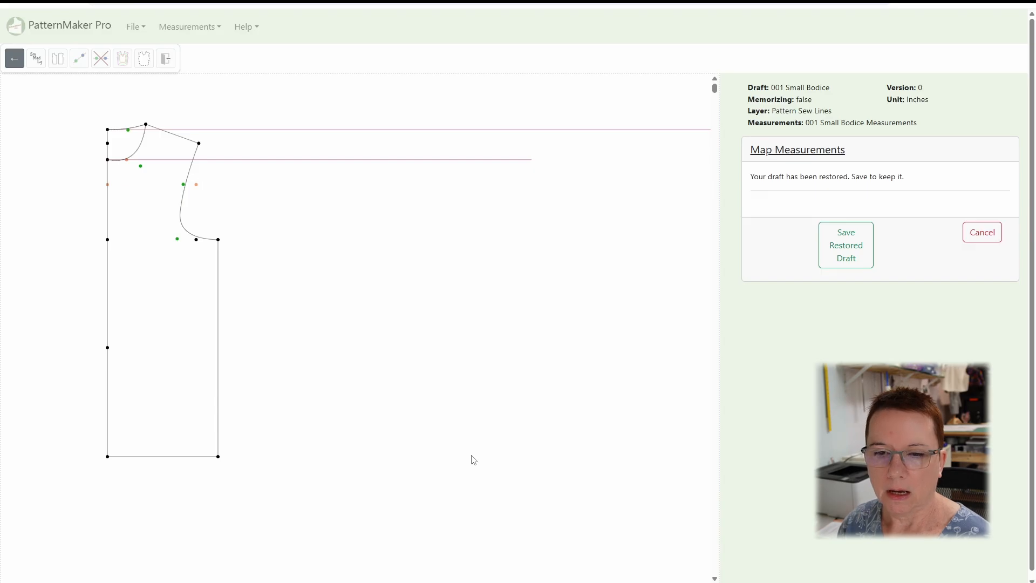
scroll(226, 228, "up", 1)
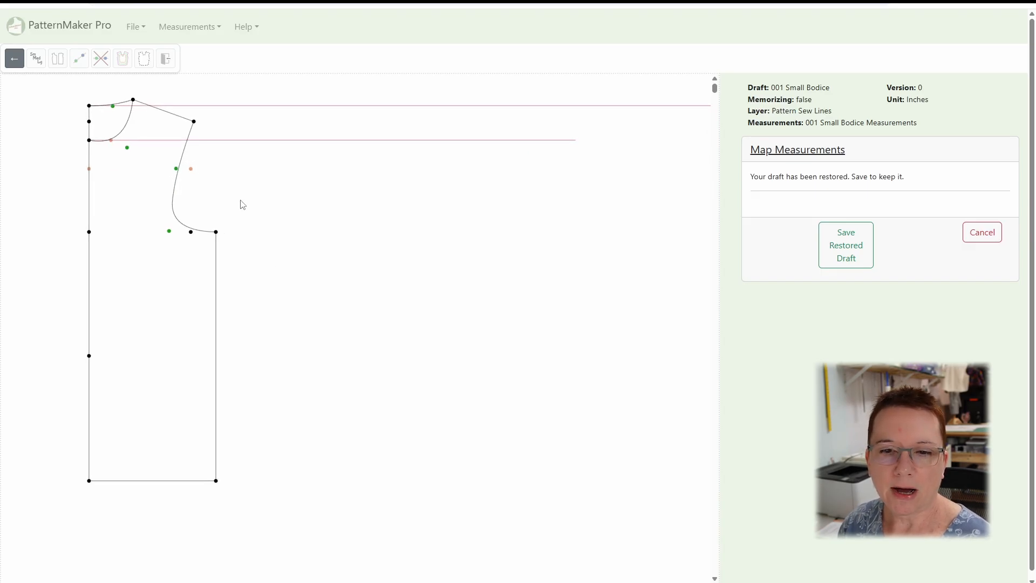
left_click_drag(242, 205, 426, 261)
scroll(427, 262, "up", 1)
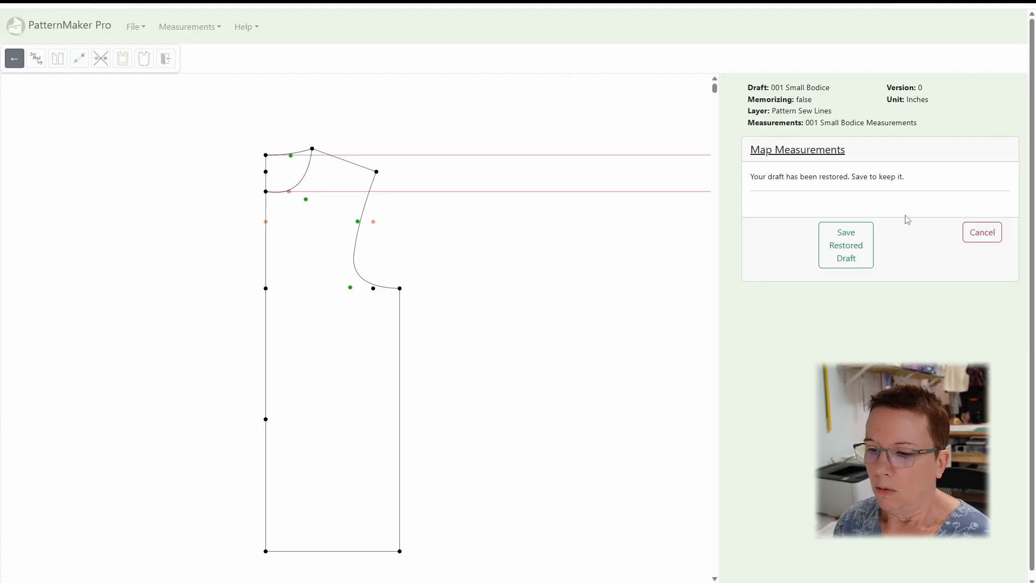
left_click(841, 243)
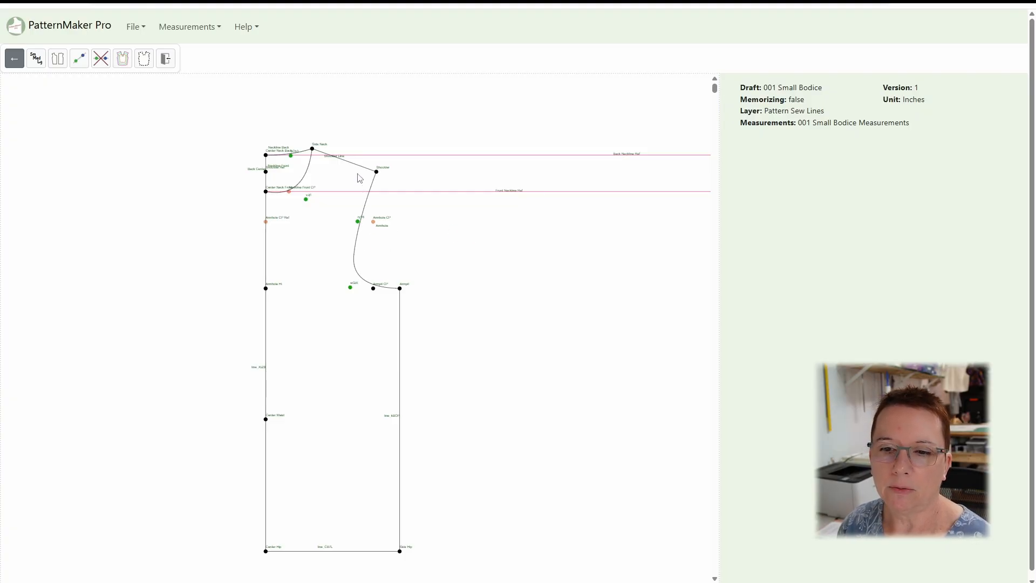
Step: Reshape the small bodice's armhole curve by moving its green curve points onto Armhole CP and Armpit CP, and save the change
scroll(406, 230, "up", 3)
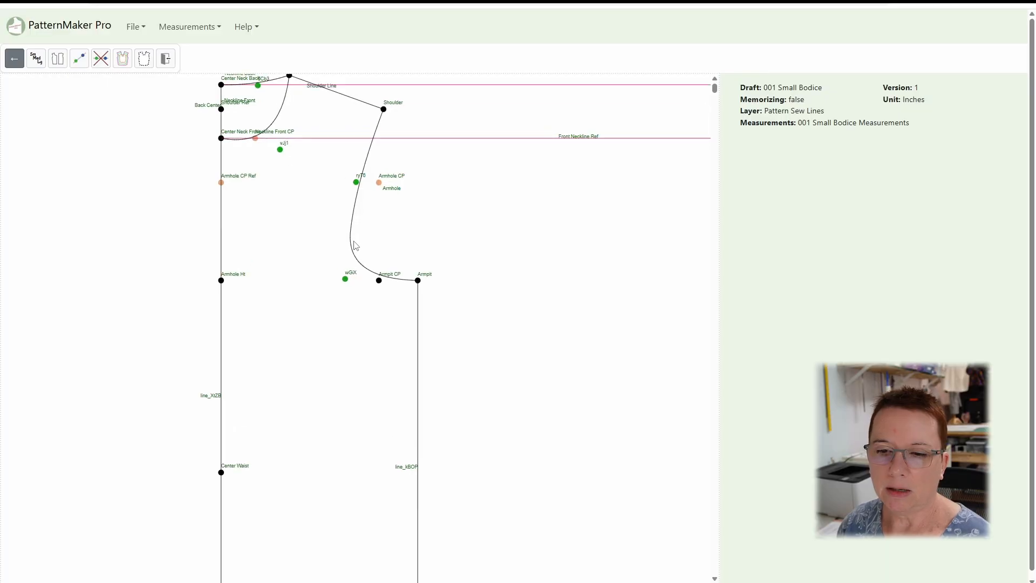
scroll(394, 209, "up", 1)
scroll(410, 276, "up", 1)
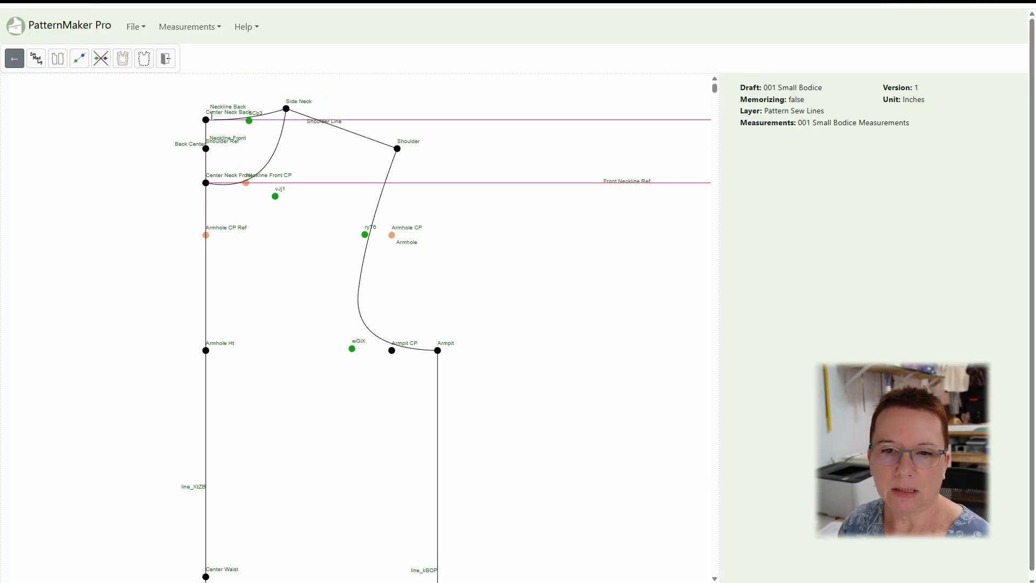
left_click(17, 61)
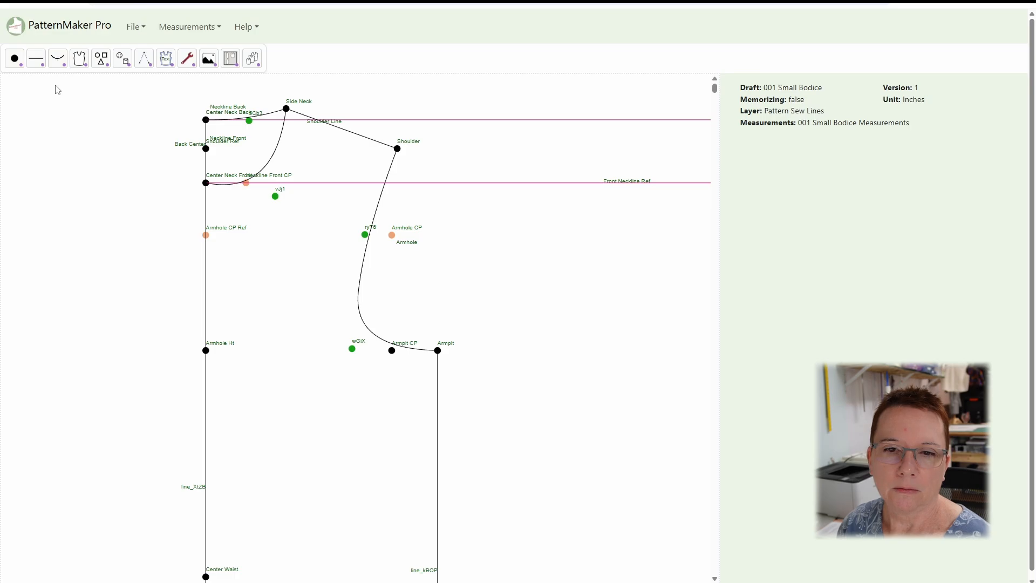
left_click(59, 58)
left_click(166, 59)
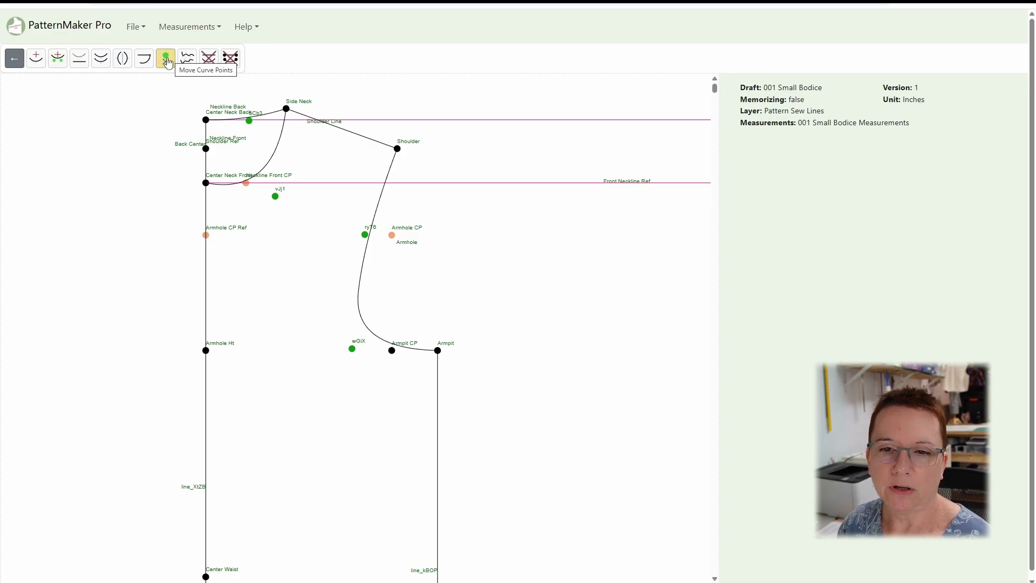
left_click(168, 58)
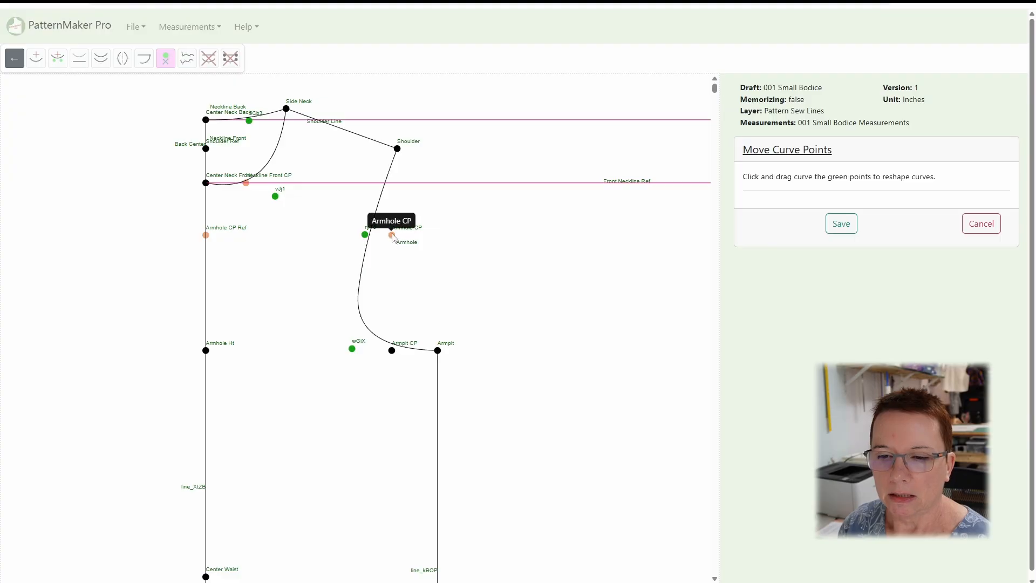
left_click_drag(365, 234, 386, 238)
left_click_drag(352, 348, 393, 346)
left_click_drag(386, 238, 392, 235)
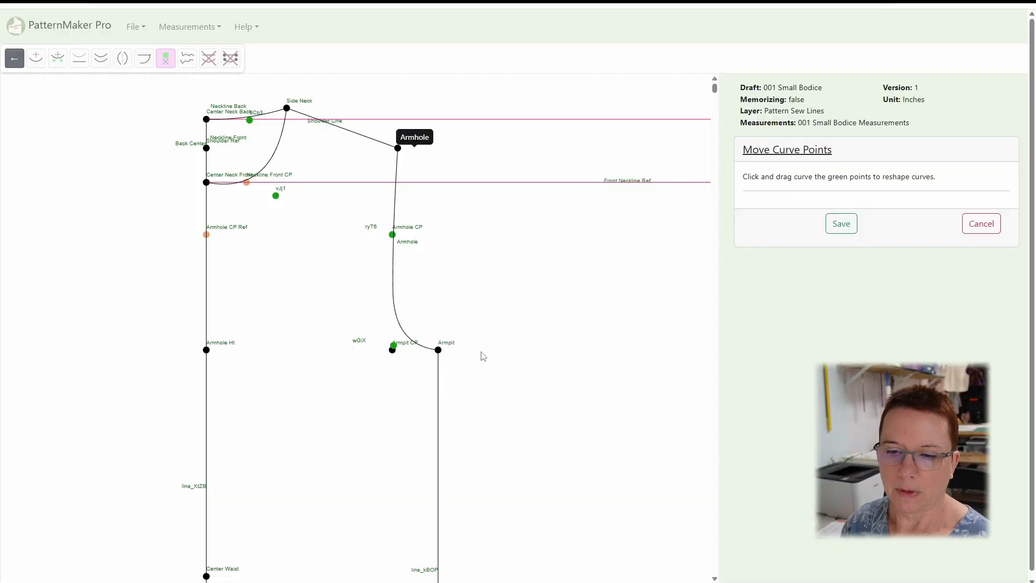
left_click_drag(394, 345, 392, 351)
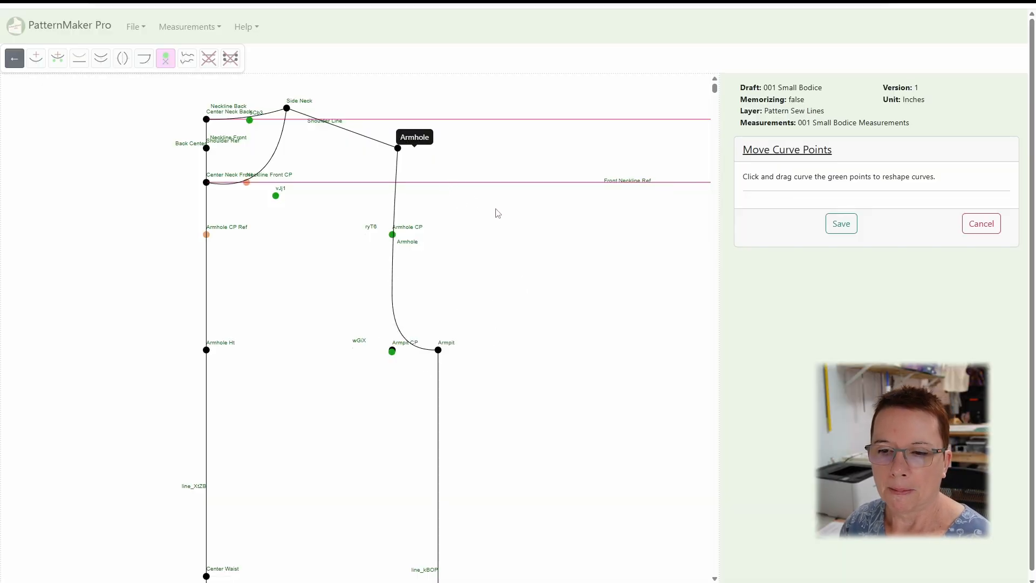
left_click(839, 223)
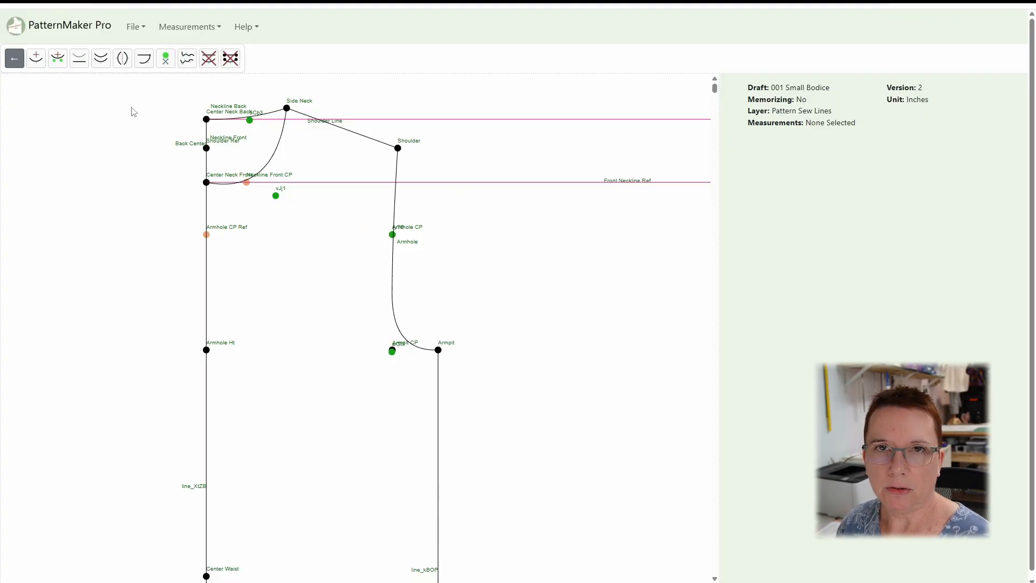
Step: Import the memorized draft file 001_Bodice_Mem_draft.json from the Grading folder again
left_click(135, 27)
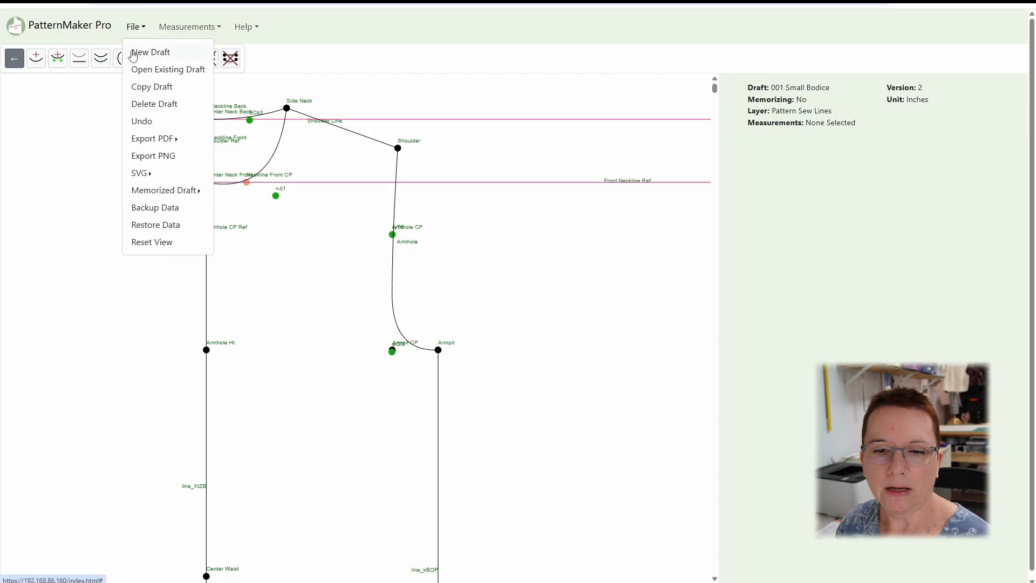
mouse_move(172, 191)
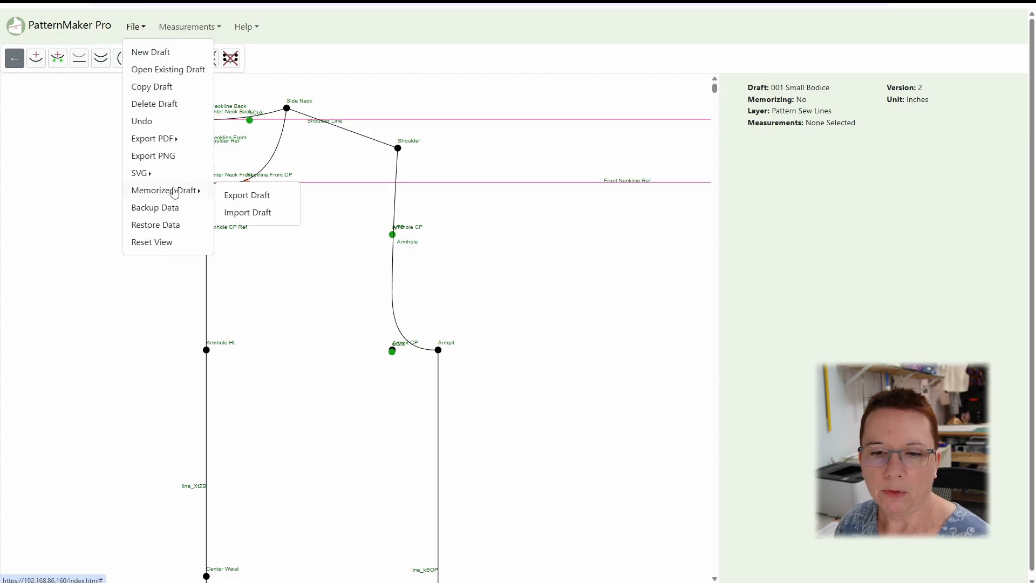
left_click(278, 214)
left_click(243, 168)
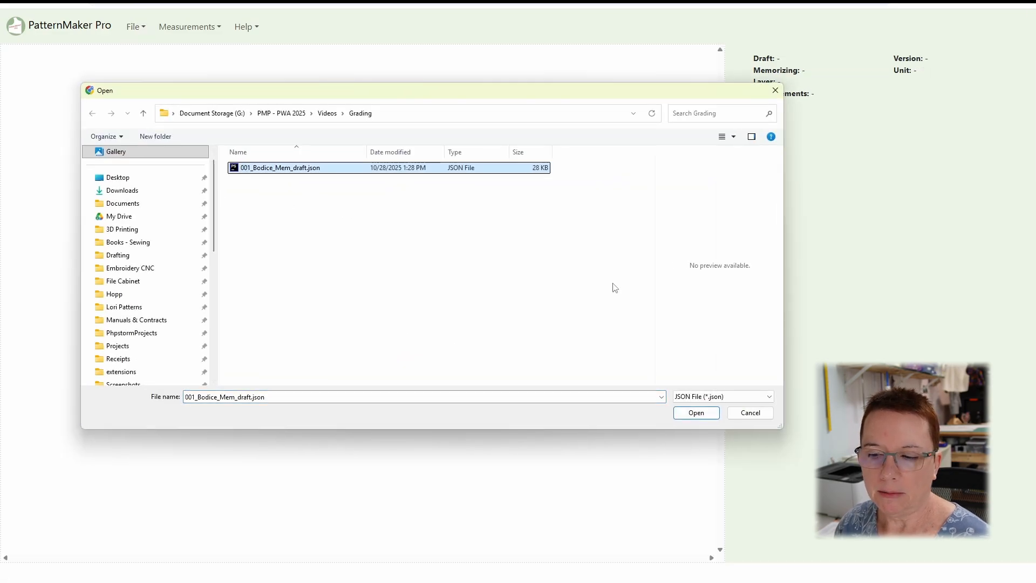
left_click(696, 413)
Step: Restore the draft as 001 Bodice Mem Restore with the Large 14-16 set, accepting all mapped measurements, and save it
left_click(875, 239)
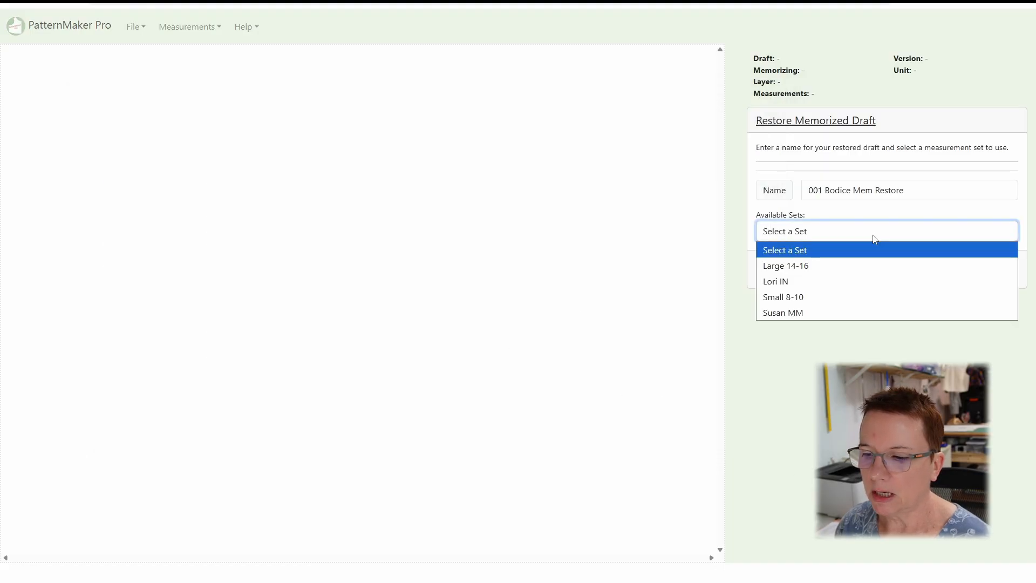
left_click(803, 266)
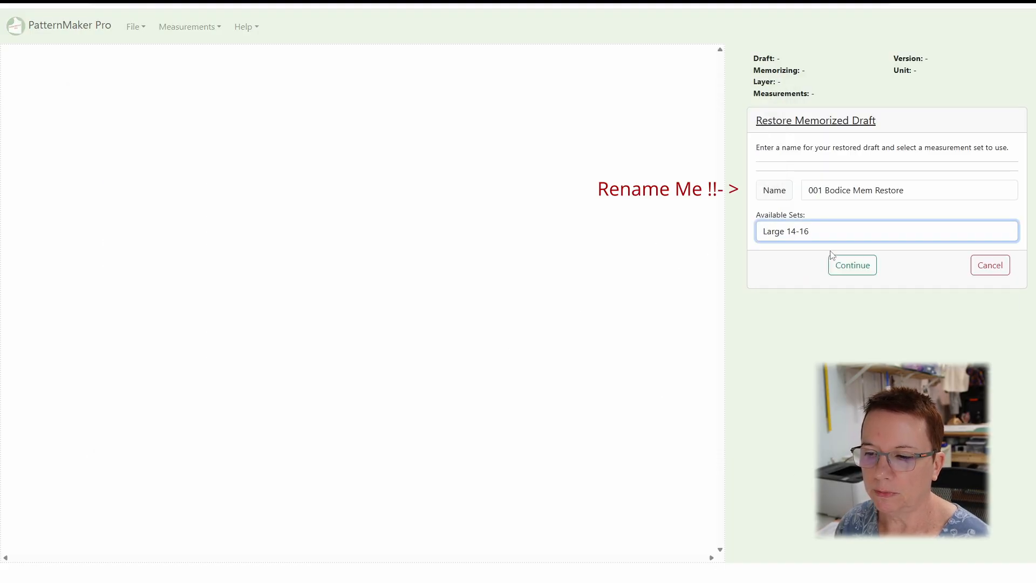
left_click(868, 267)
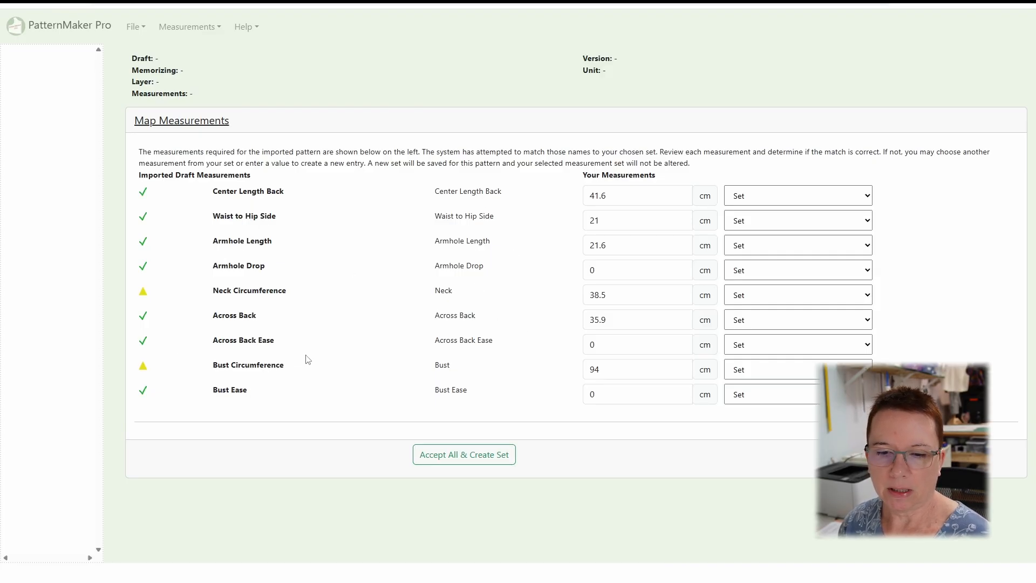
left_click(463, 460)
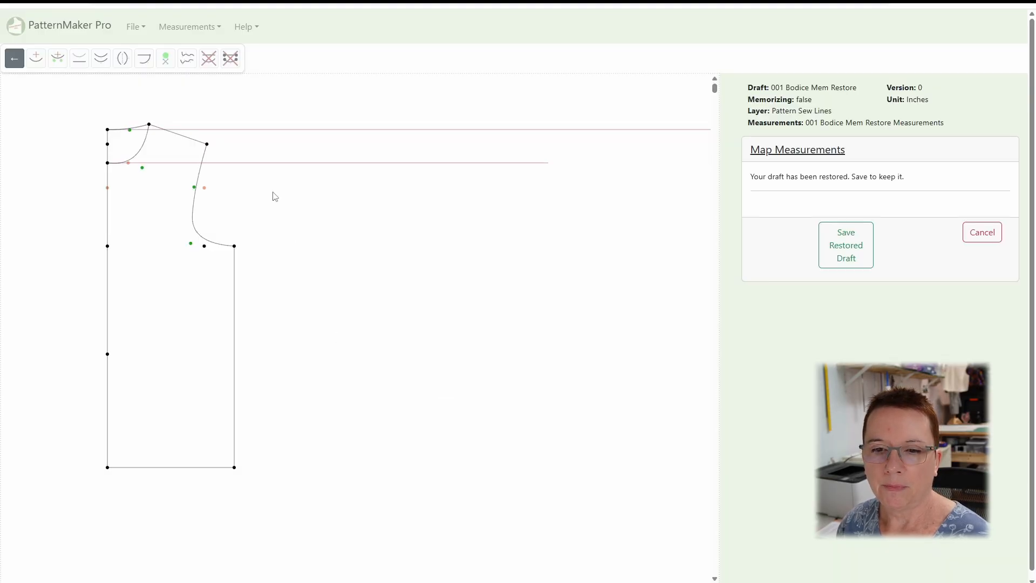
left_click_drag(275, 196, 424, 228)
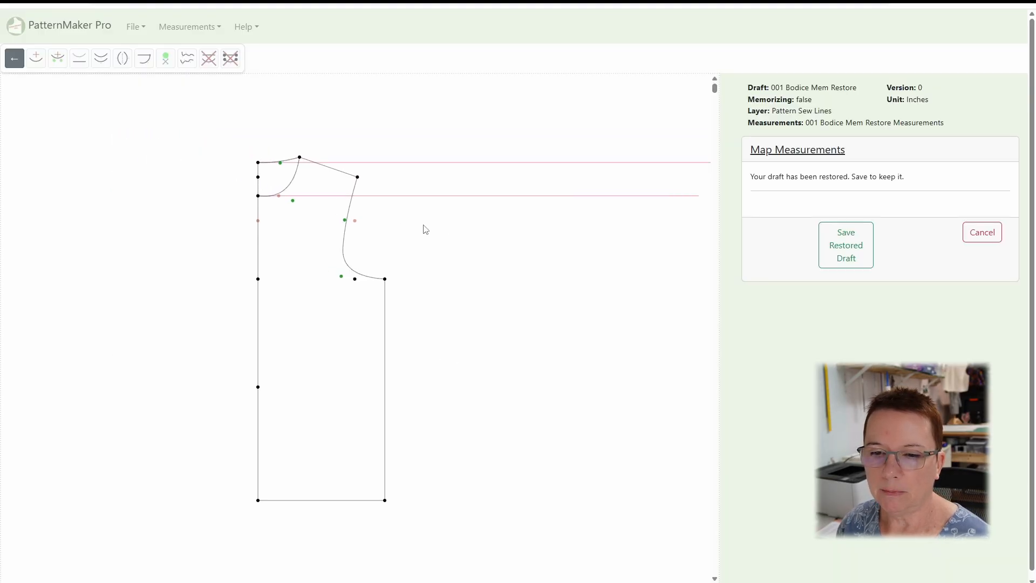
left_click(860, 243)
Step: Reshape the large bodice's armhole curve by moving its green points just below Armhole CP and onto Armpit CP, and save the change
scroll(322, 204, "up", 3)
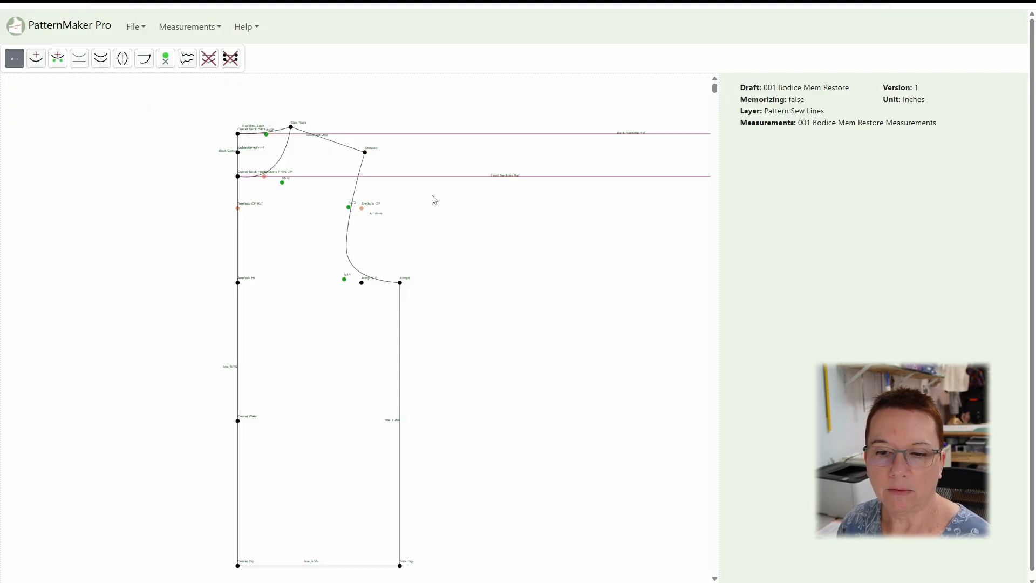
scroll(349, 208, "up", 3)
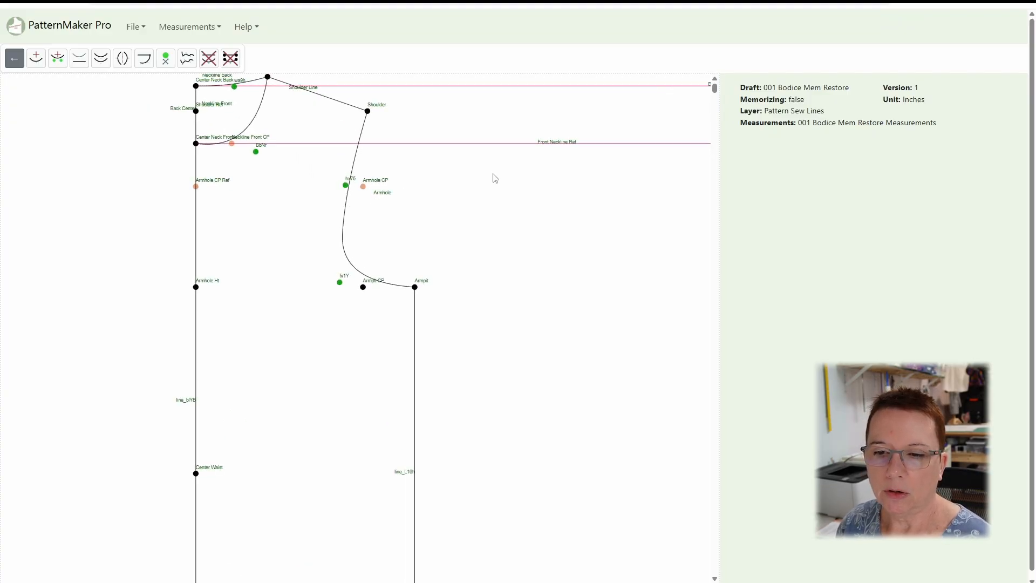
left_click_drag(492, 173, 500, 242)
scroll(499, 242, "up", 1)
left_click(164, 59)
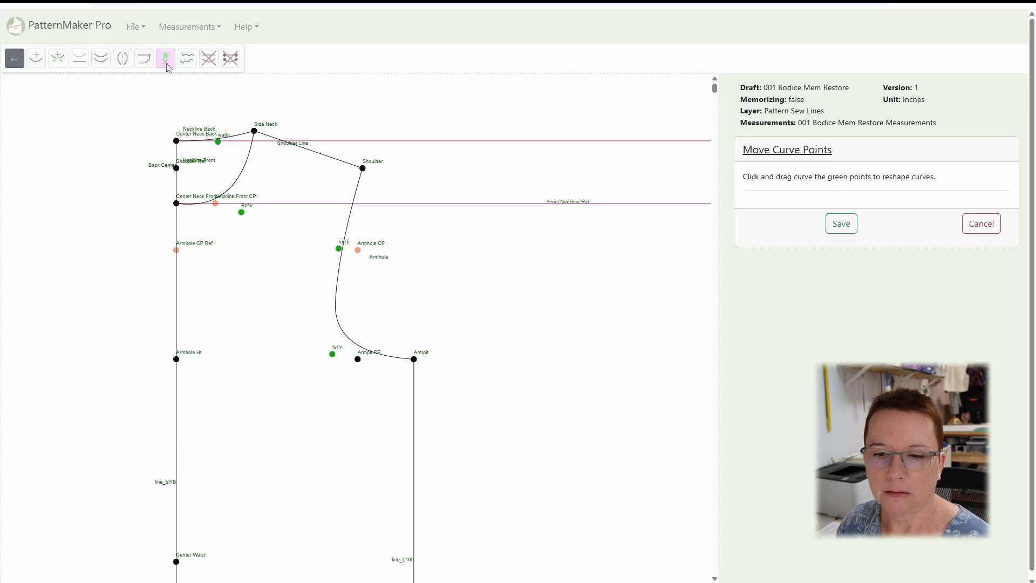
left_click_drag(338, 248, 362, 259)
left_click_drag(333, 354, 359, 356)
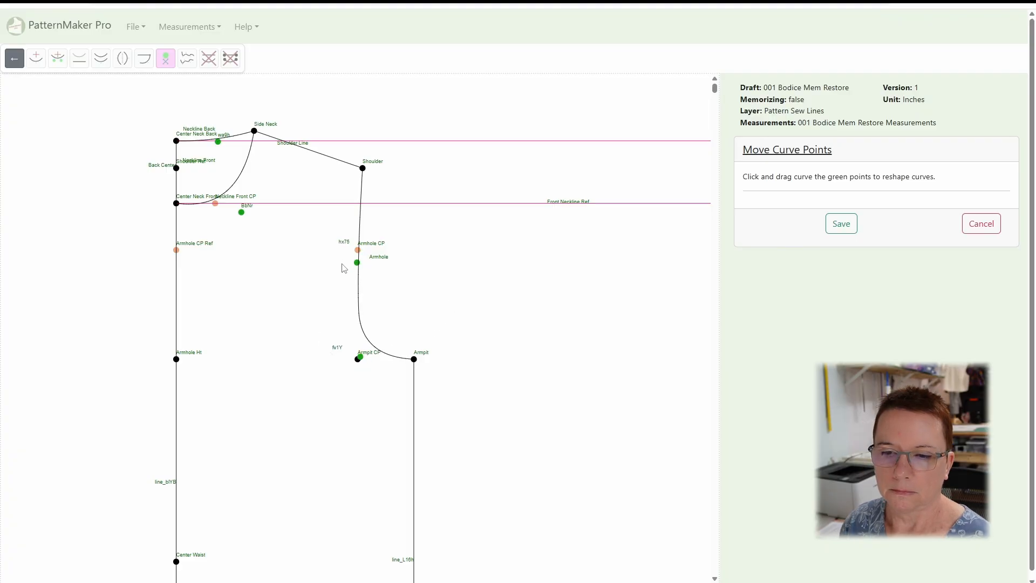
left_click(831, 229)
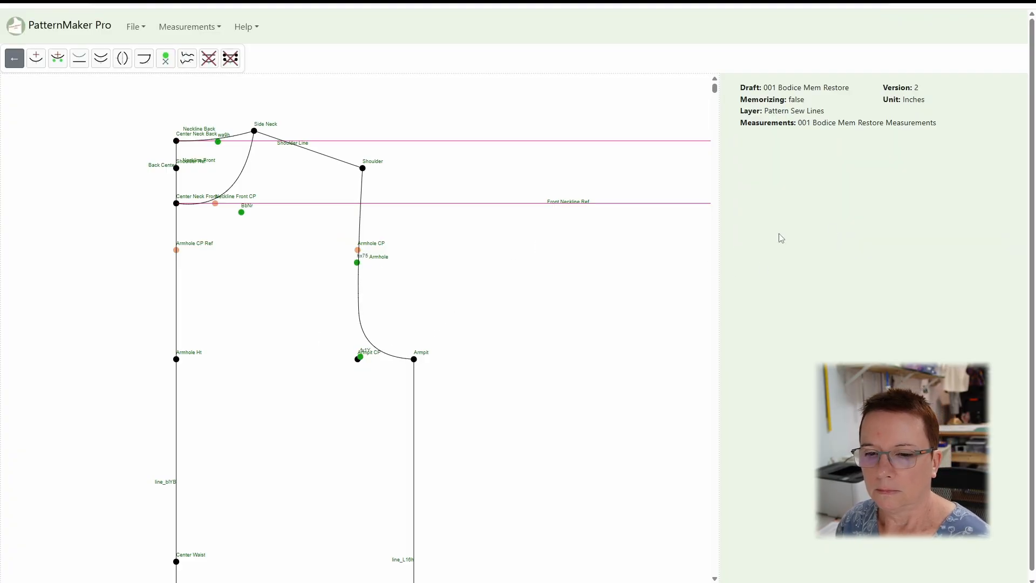
Step: Export the large bodice draft as an SVG file named Large Bodice in the Grading folder
scroll(419, 354, "down", 2)
left_click_drag(437, 342, 422, 255)
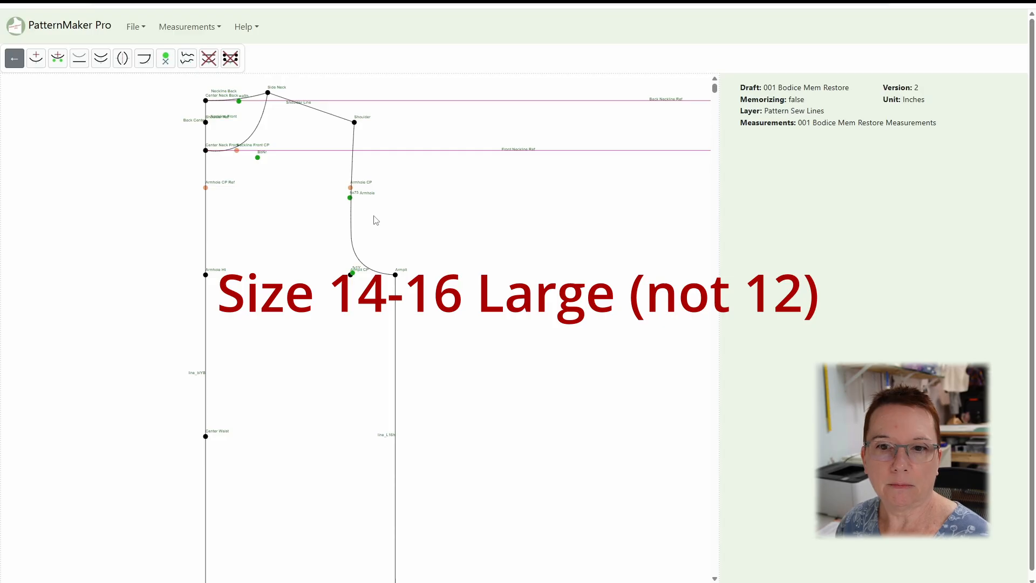
left_click(130, 30)
mouse_move(143, 176)
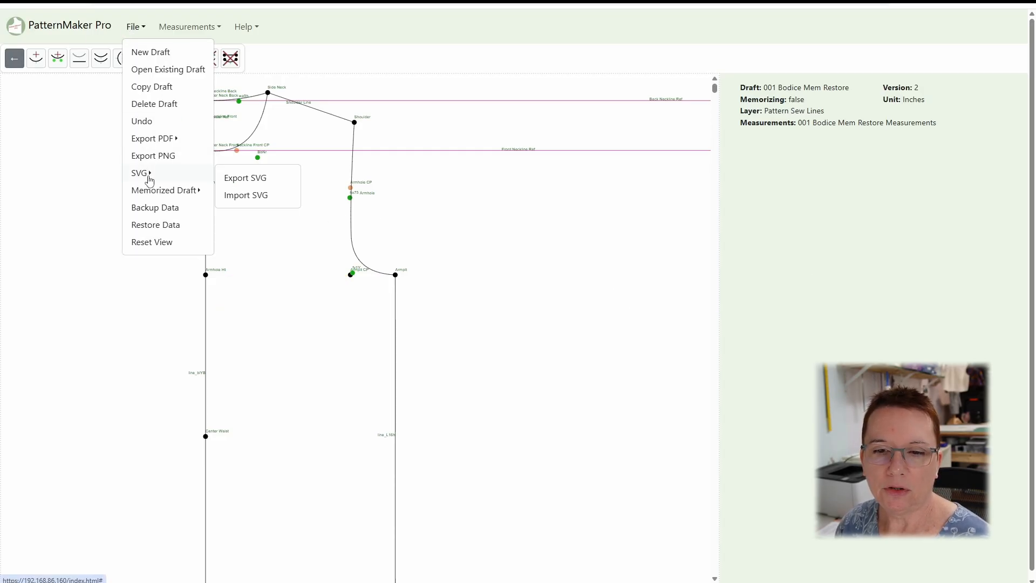
left_click(272, 182)
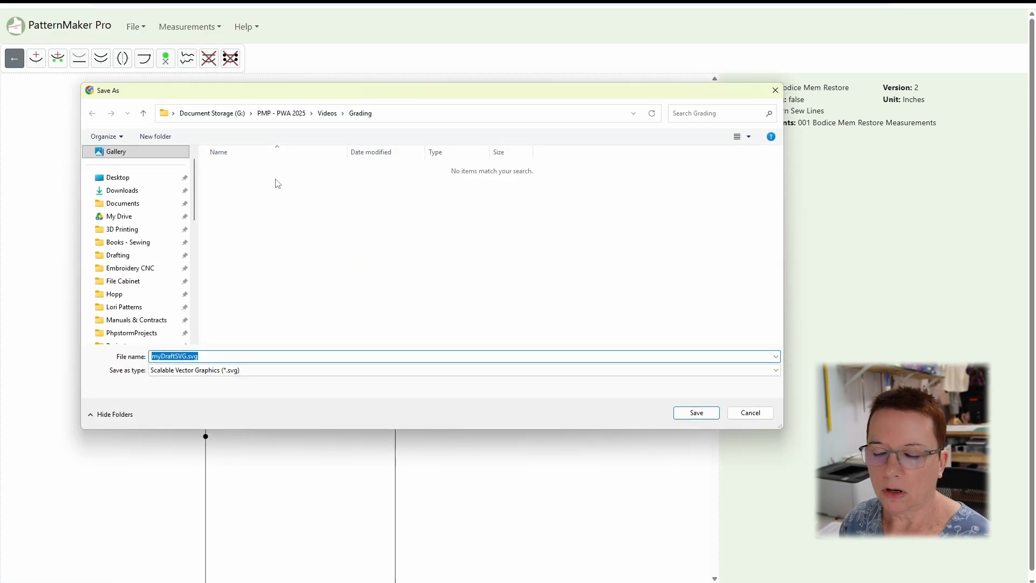
type("L")
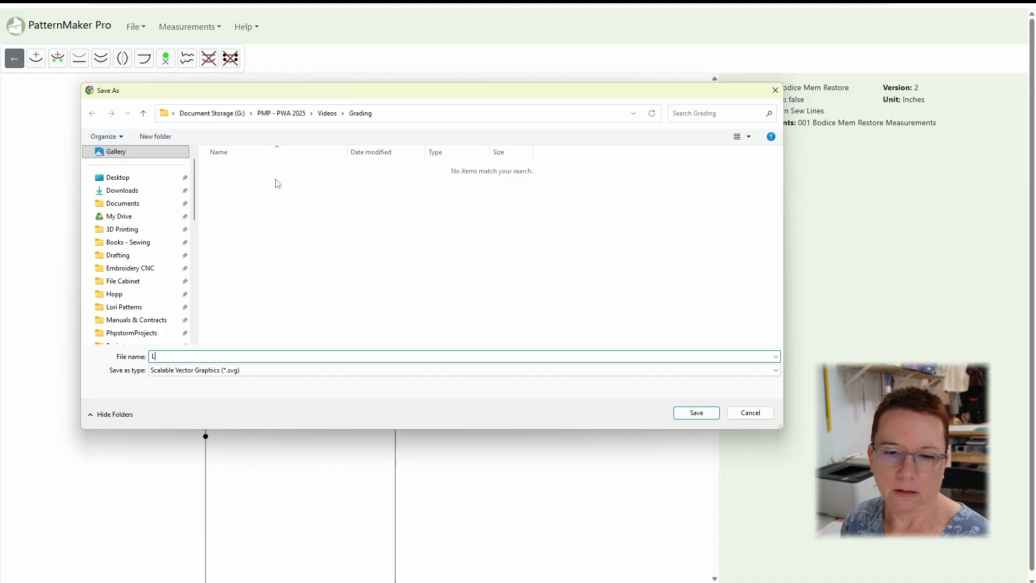
type("arge Bodice")
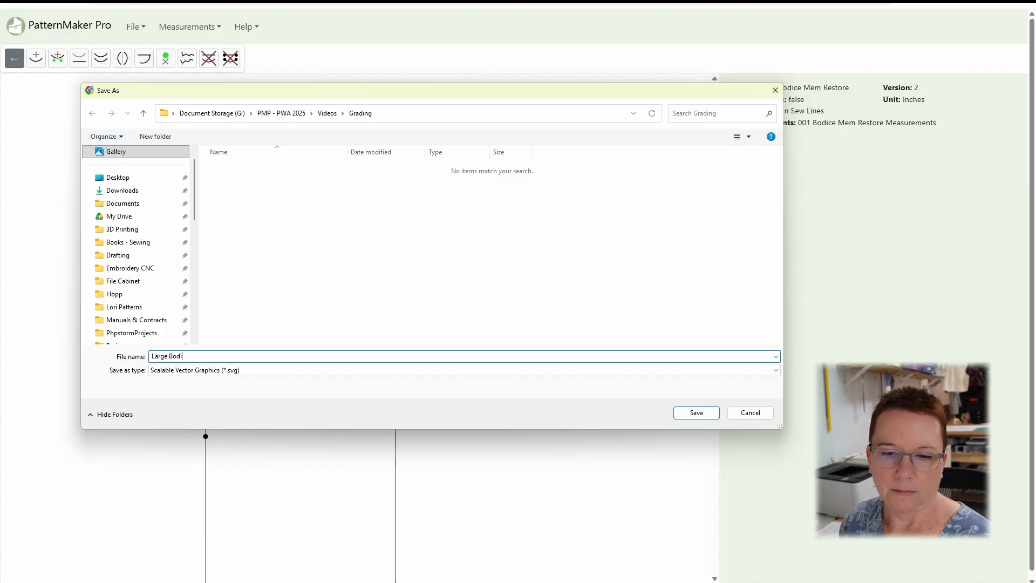
left_click(695, 412)
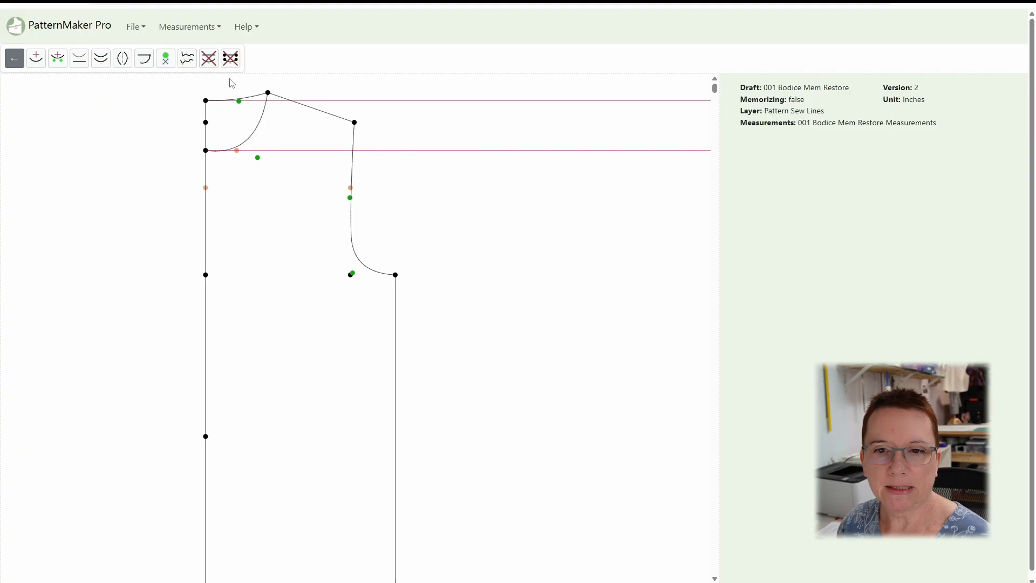
Step: Open the existing draft 001 Small Bodice
left_click(136, 28)
left_click(151, 70)
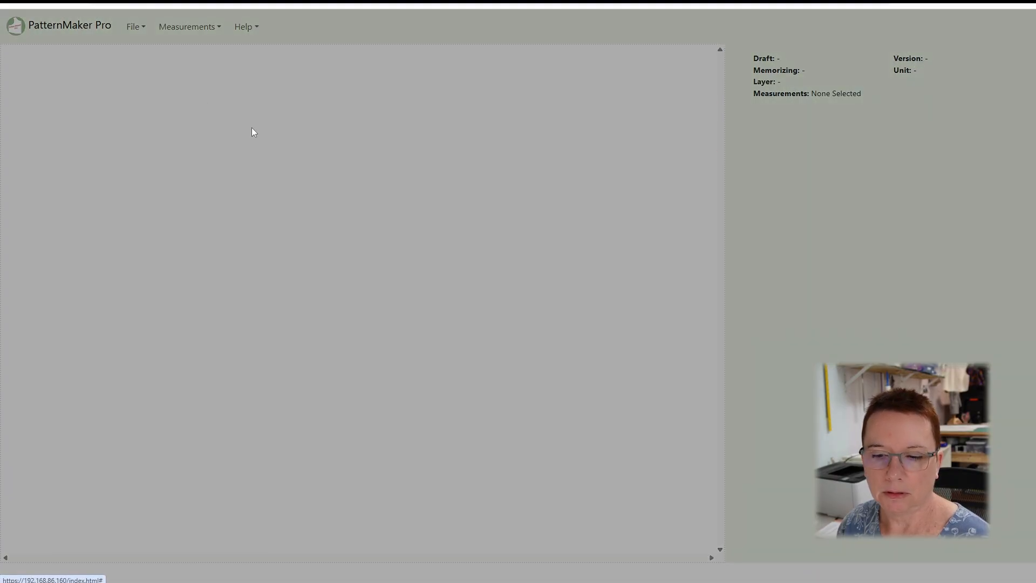
scroll(561, 392, "down", 5)
scroll(561, 393, "down", 2)
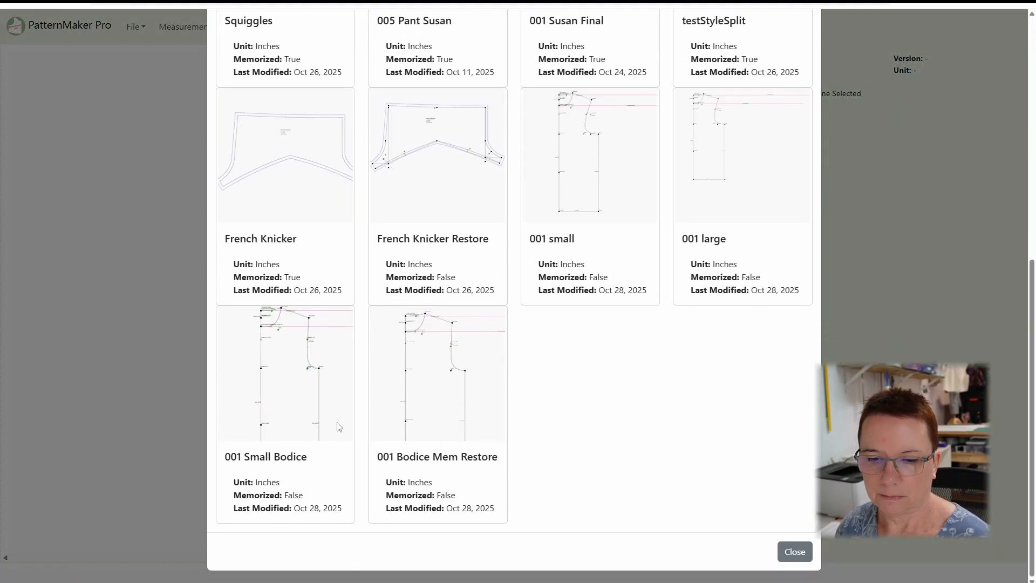
left_click(277, 390)
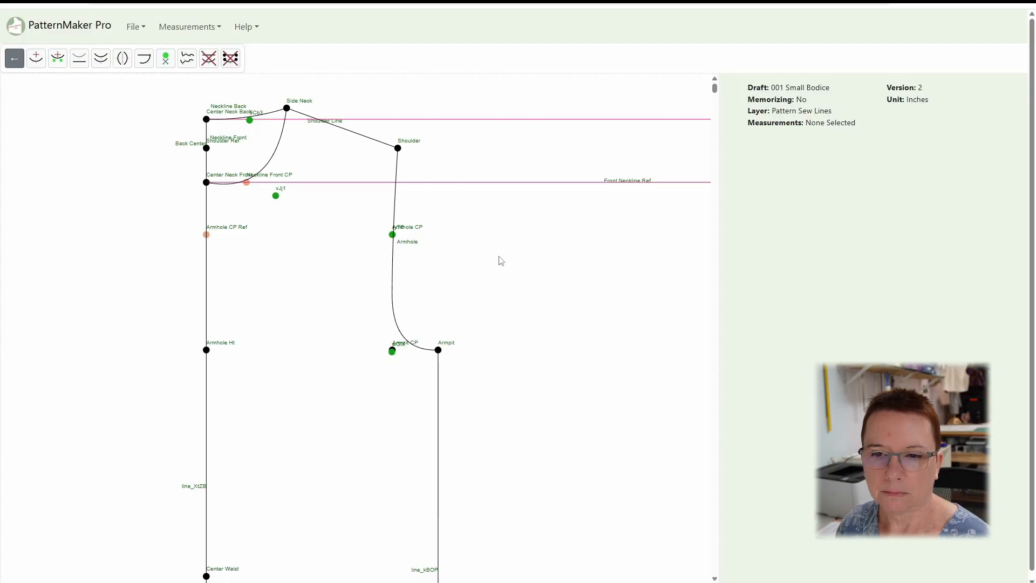
Step: Import the Large Bodice SVG file into the small bodice draft so both sizes are nested
scroll(478, 300, "down", 3)
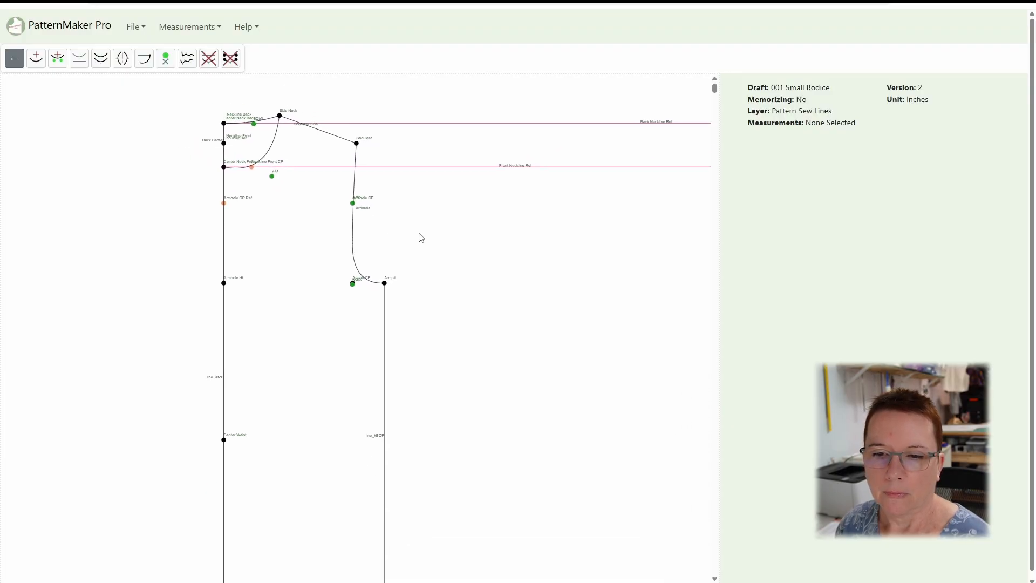
left_click(136, 26)
left_click(139, 173)
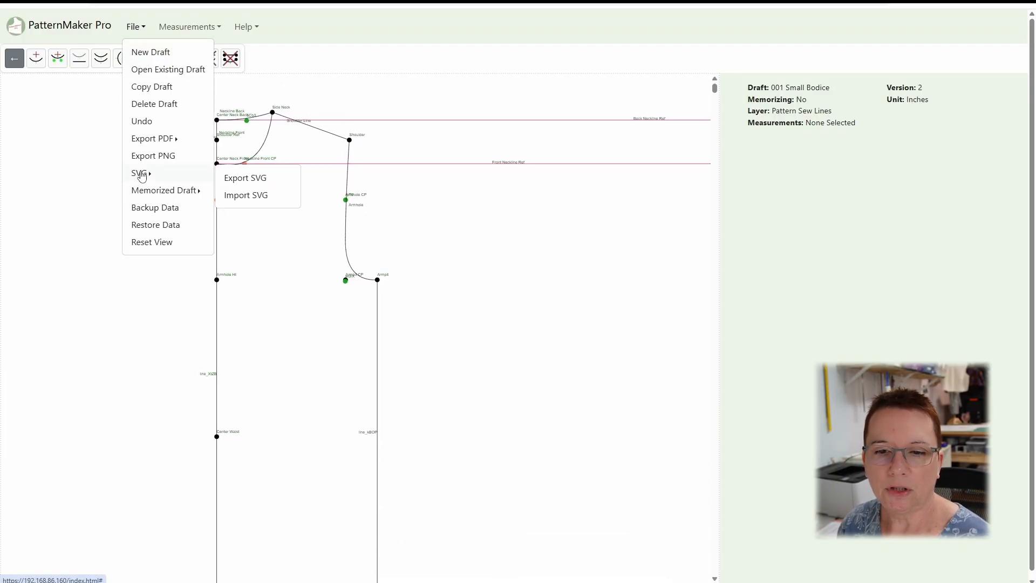
left_click(267, 199)
left_click(309, 172)
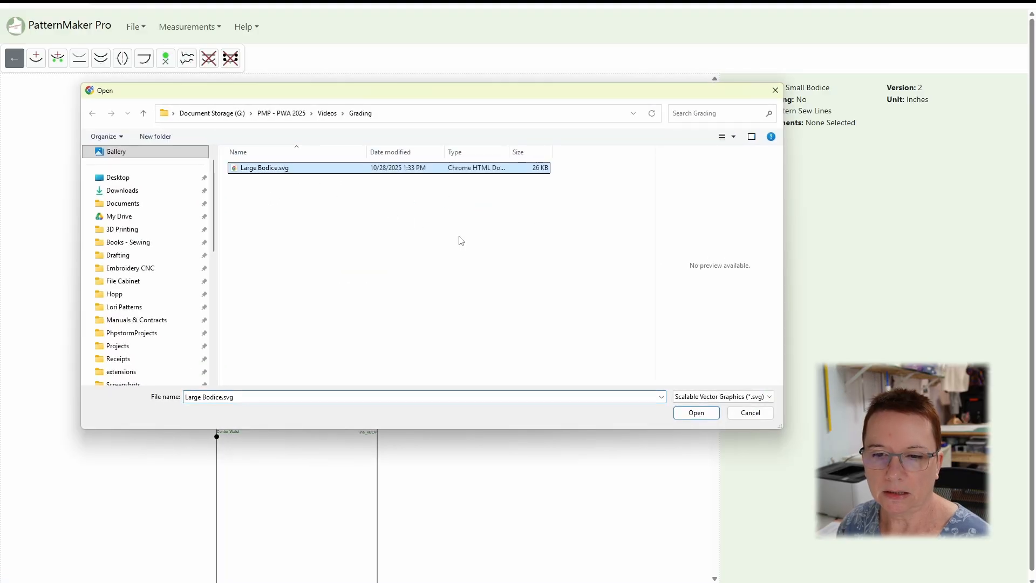
left_click(690, 413)
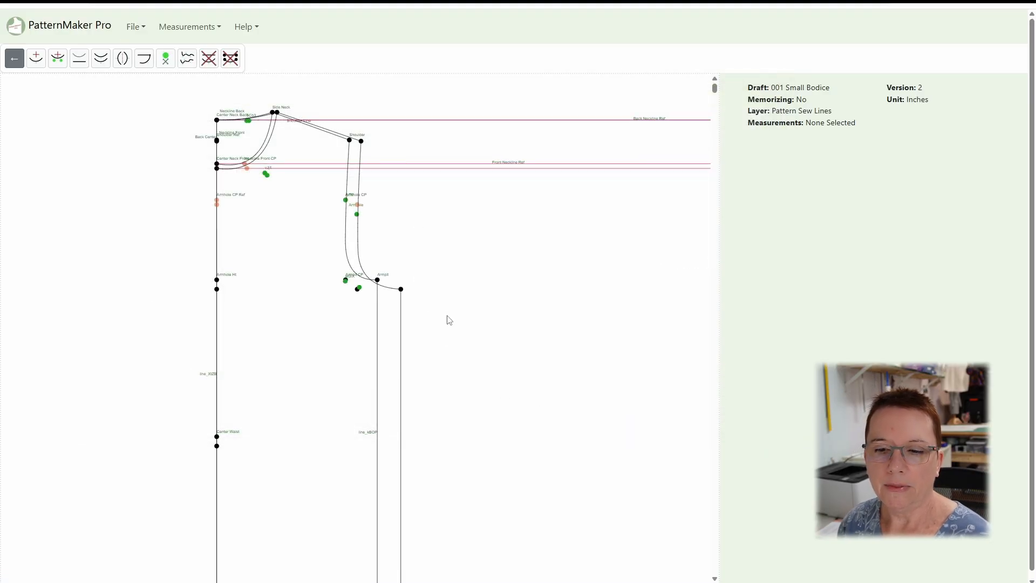
scroll(485, 353, "down", 2)
left_click_drag(500, 345, 484, 305)
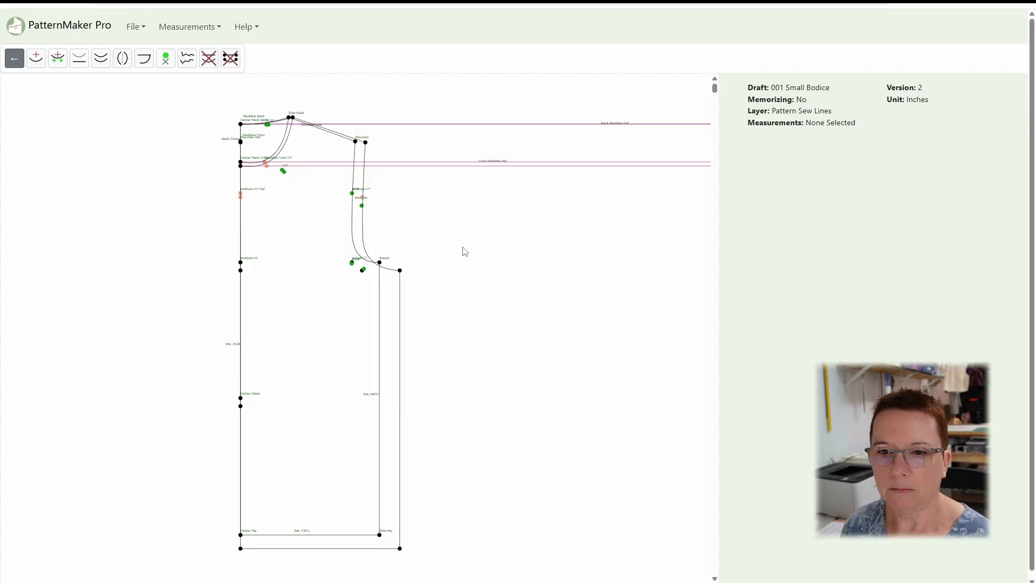
scroll(418, 231, "up", 3)
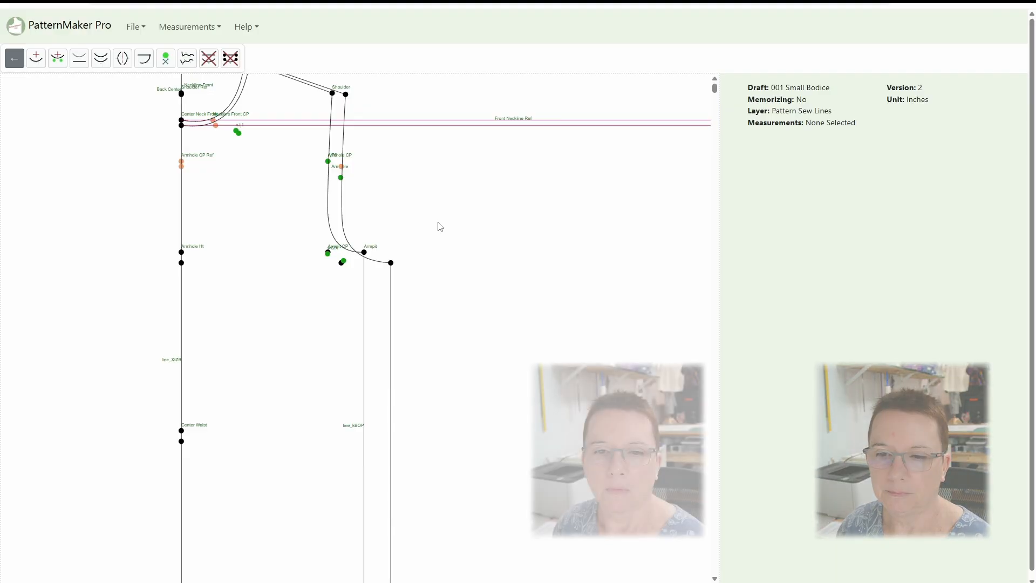
Step: Start a grading size table with 5 sizes, checking the size chart for how many are needed
left_click(15, 59)
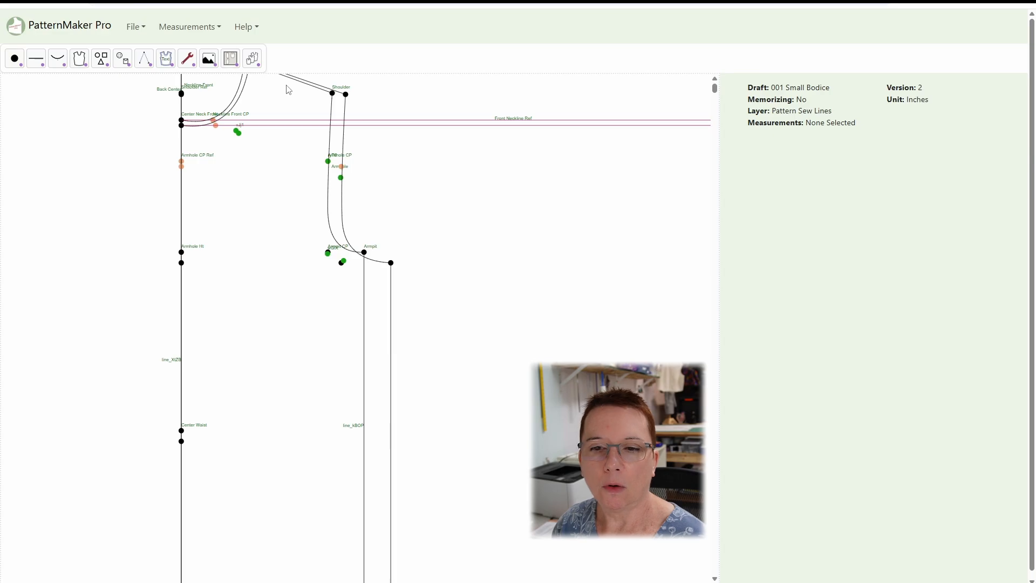
left_click(254, 59)
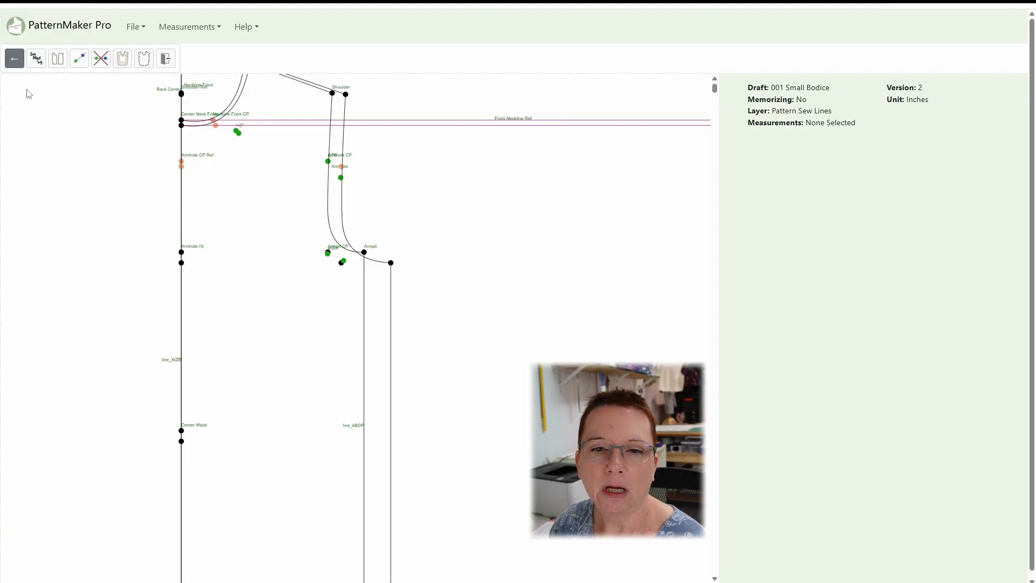
left_click(58, 60)
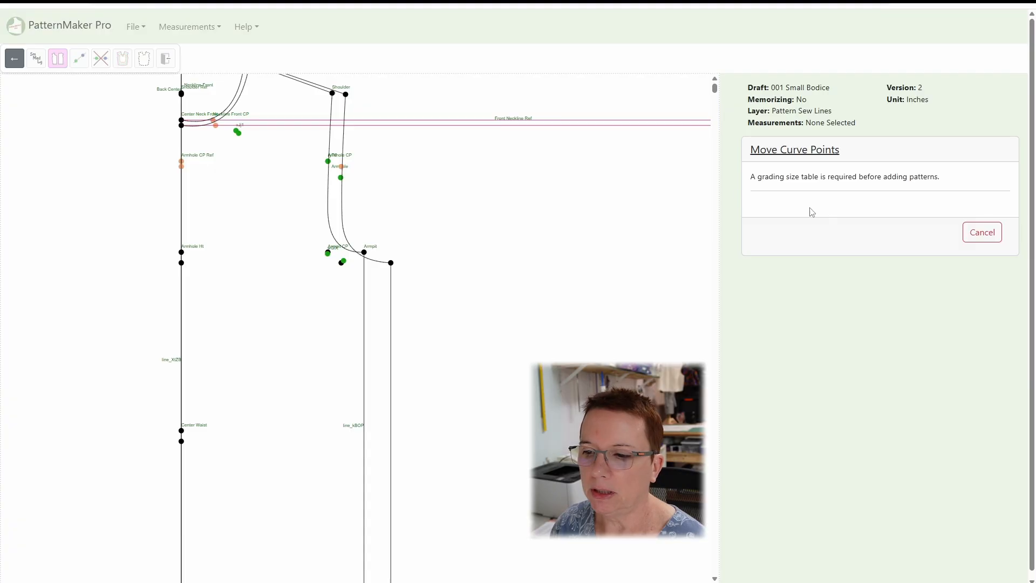
left_click(981, 232)
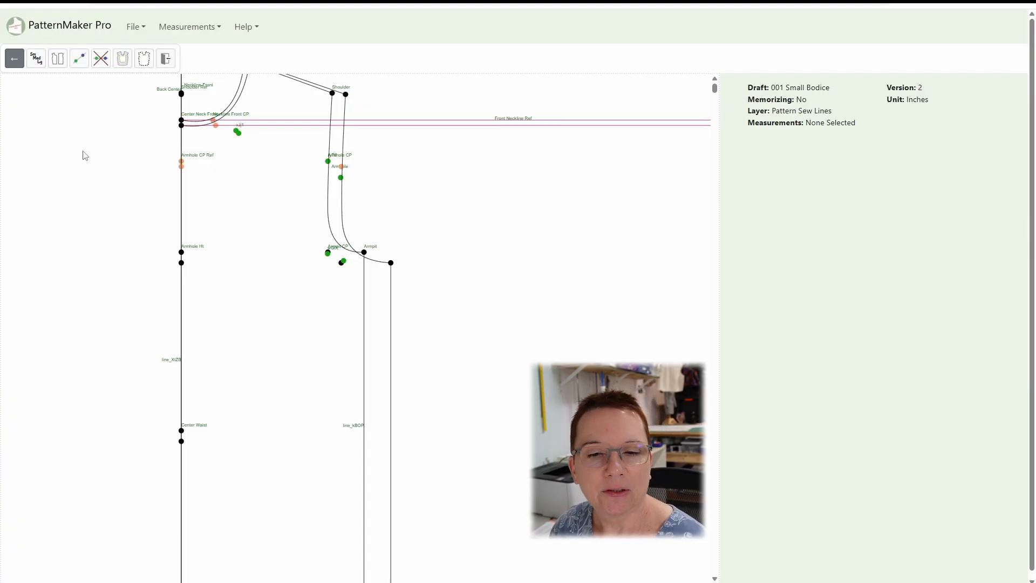
left_click(37, 65)
scroll(575, 295, "down", 1)
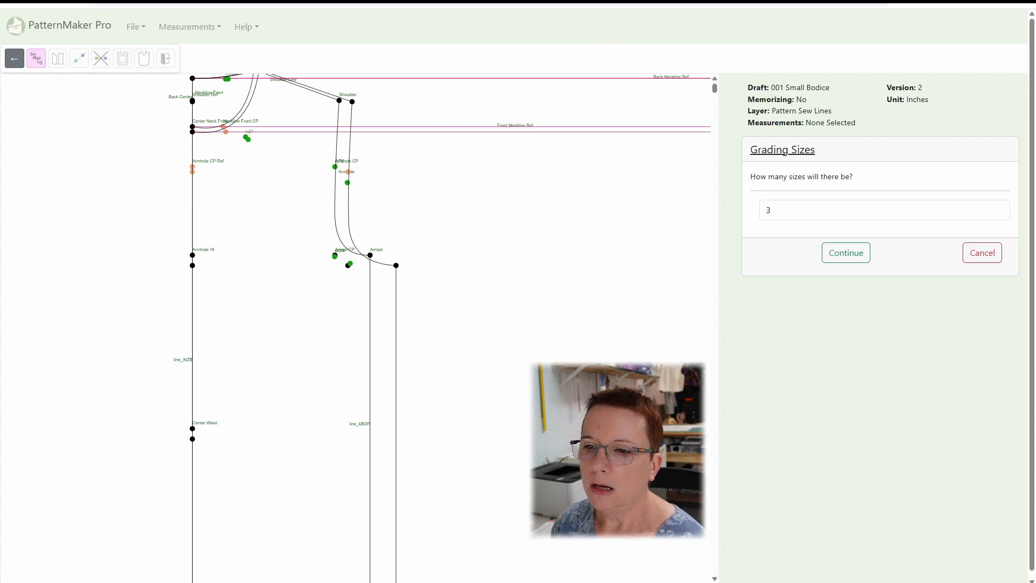
key("ctrl+Tab")
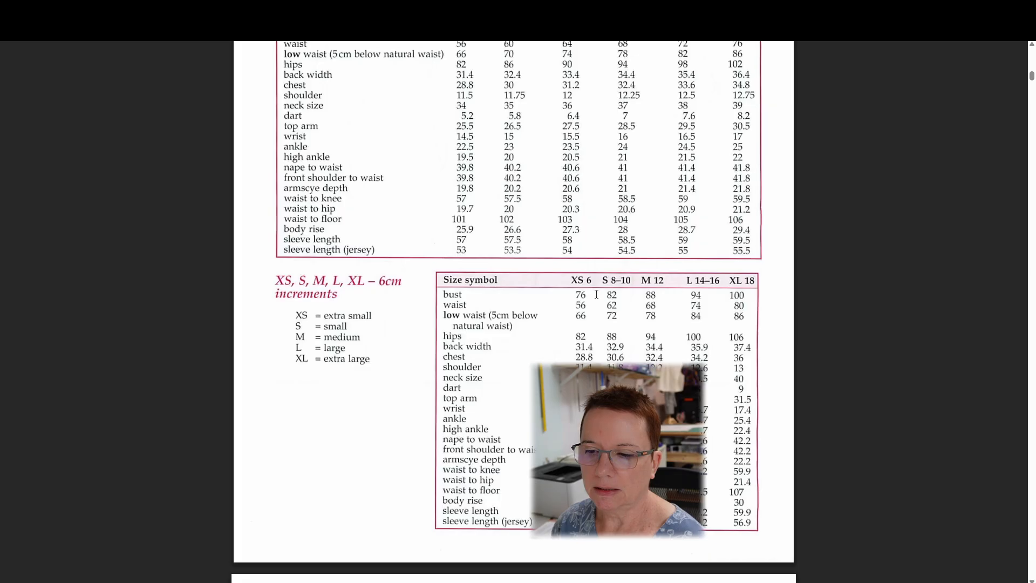
key("ctrl+Tab")
double_click(783, 208)
type("5")
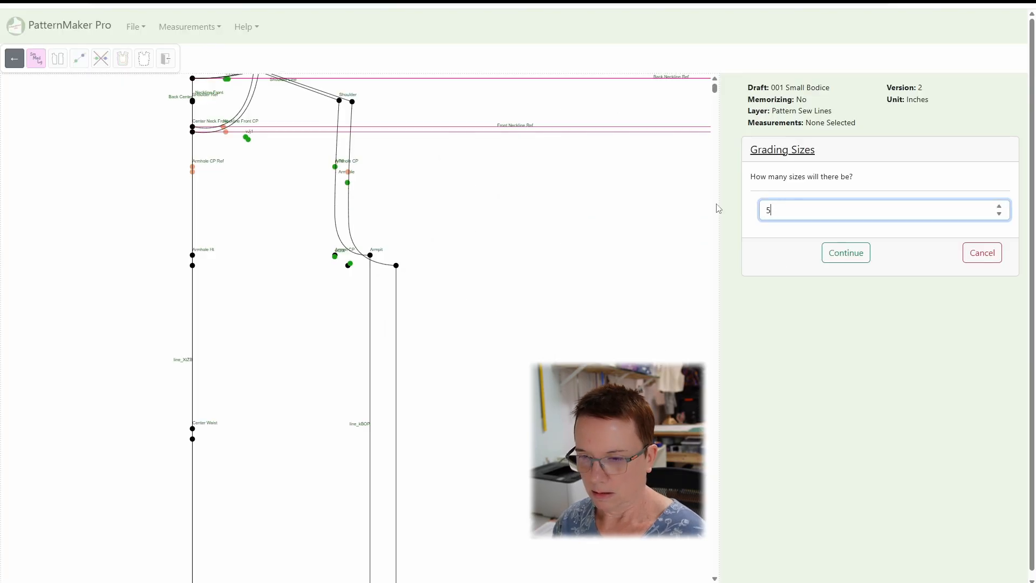
left_click(843, 258)
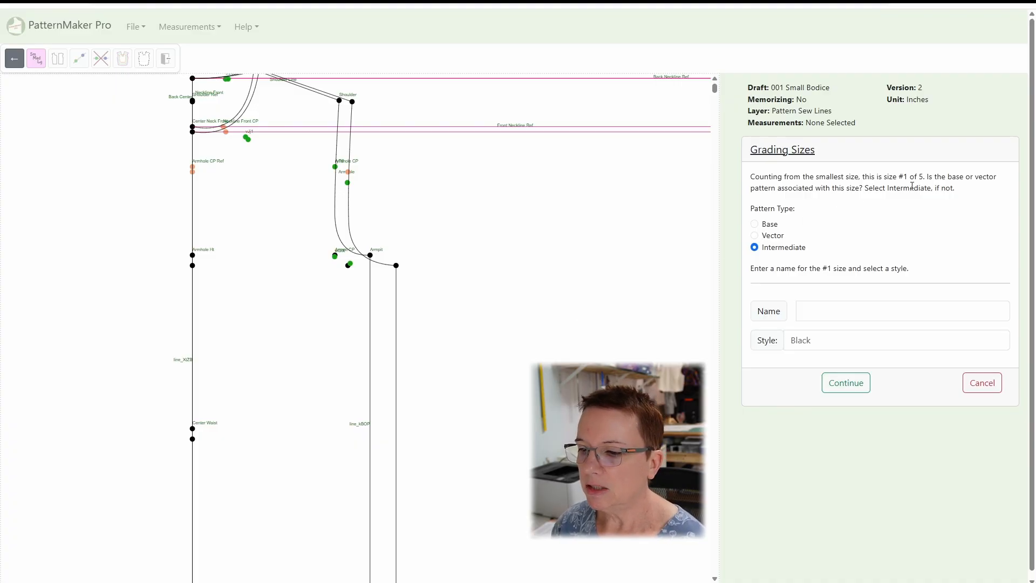
Step: Define grading size 1 as an Intermediate pattern named X Small 6 with the Orange Outline style
left_click(817, 307)
type("X Small 6")
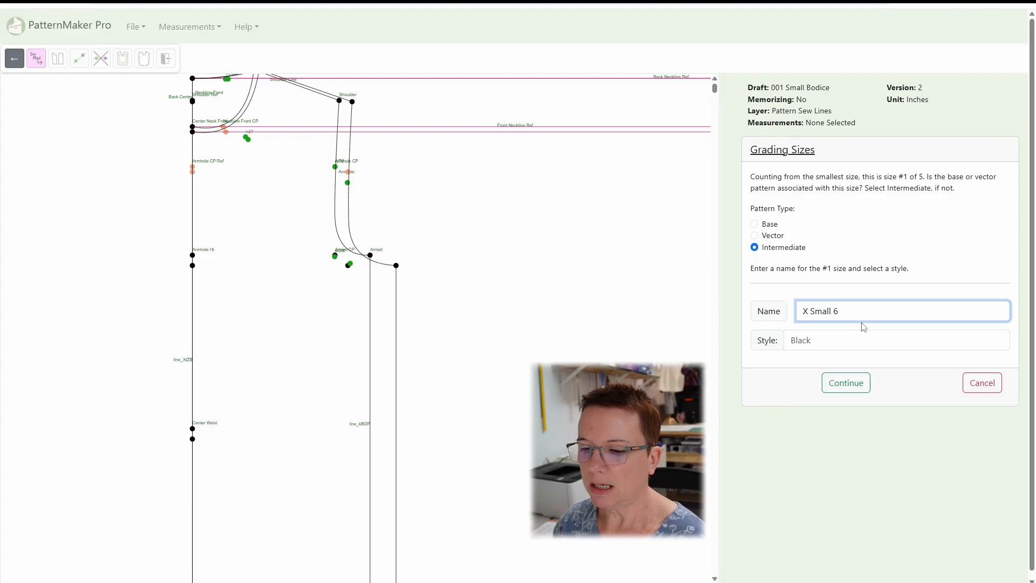
left_click(828, 342)
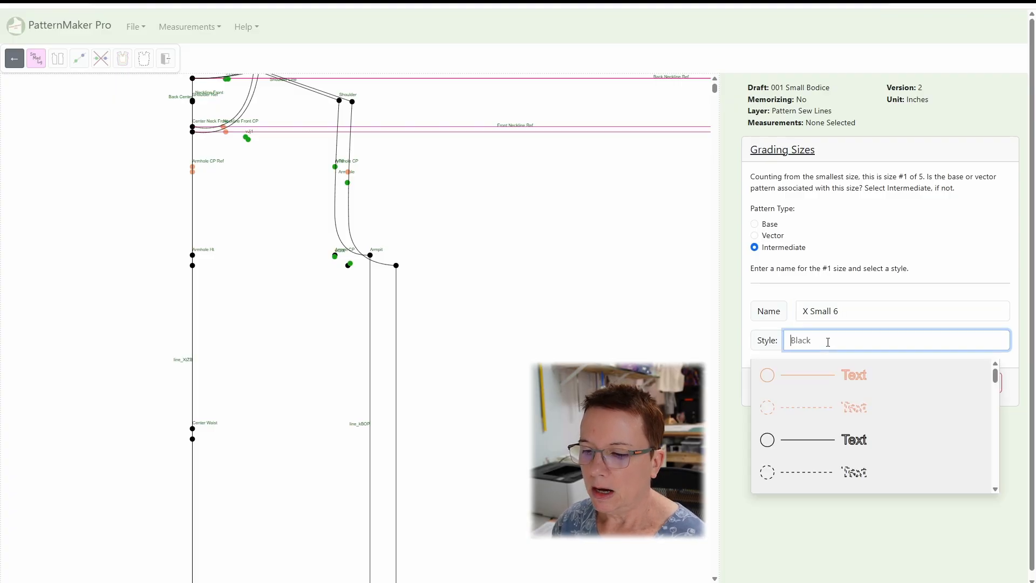
mouse_move(995, 377)
left_mouse_down()
mouse_move(995, 425)
mouse_move(997, 373)
left_mouse_up()
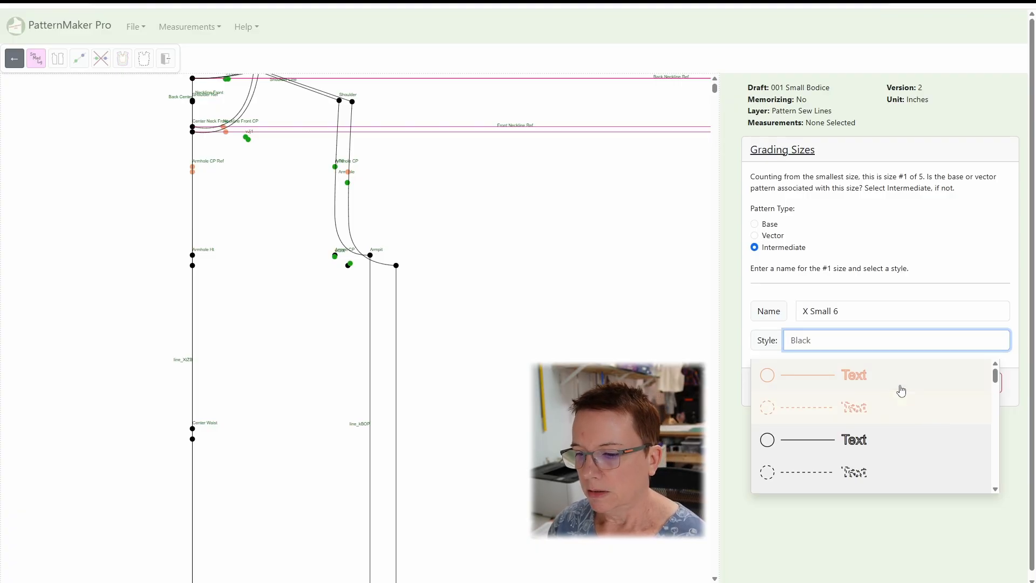
left_click(837, 375)
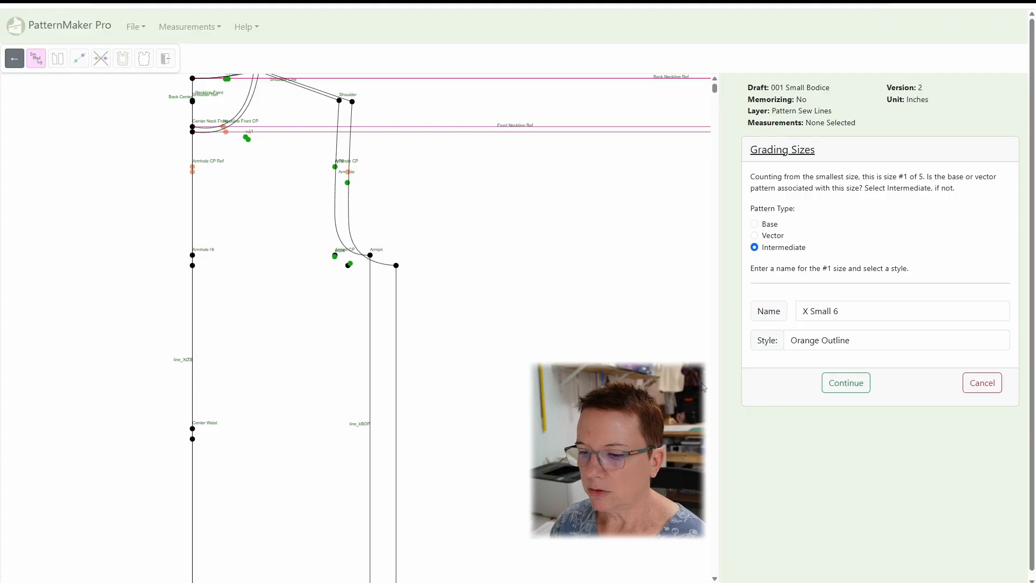
left_click(852, 384)
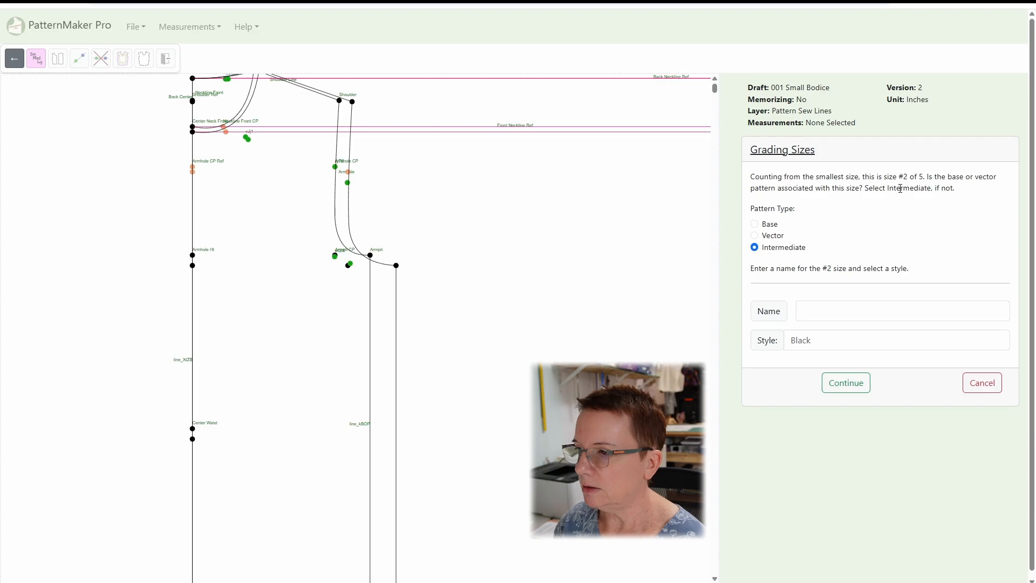
Step: Define grading size 2 as the Base pattern named Small 8-10 with the Red Outline style
left_click(755, 224)
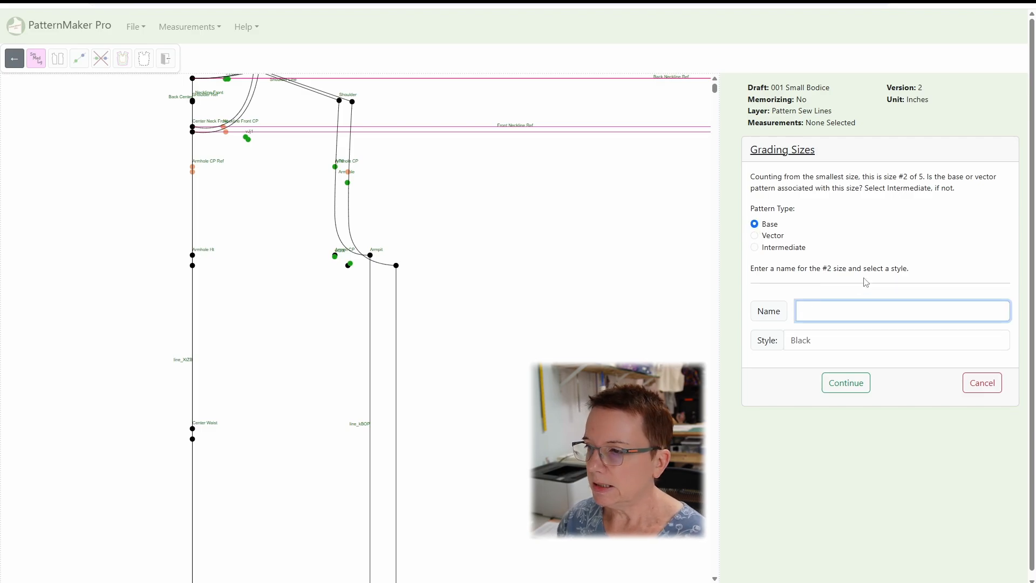
type("Small 8")
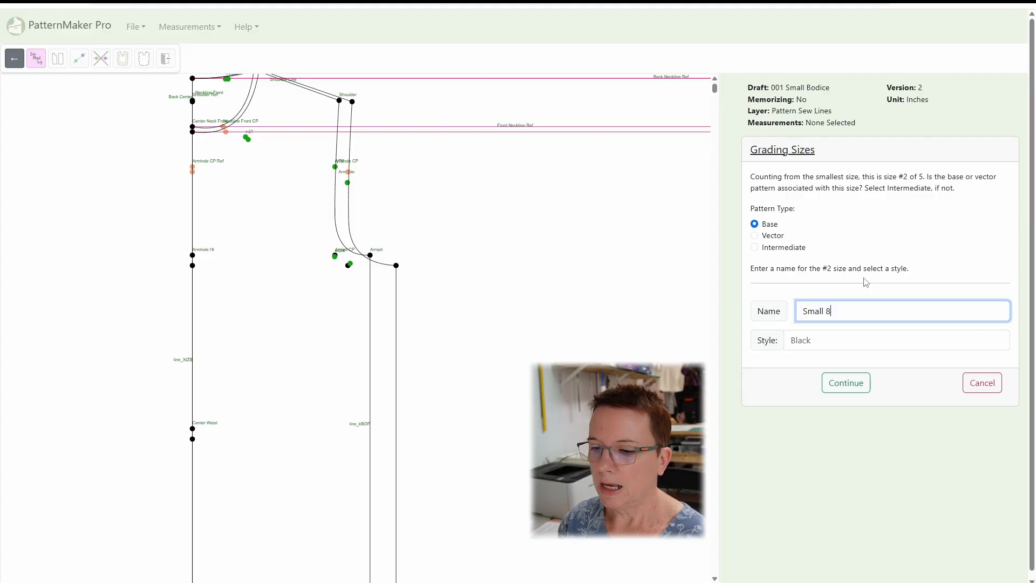
type("-10")
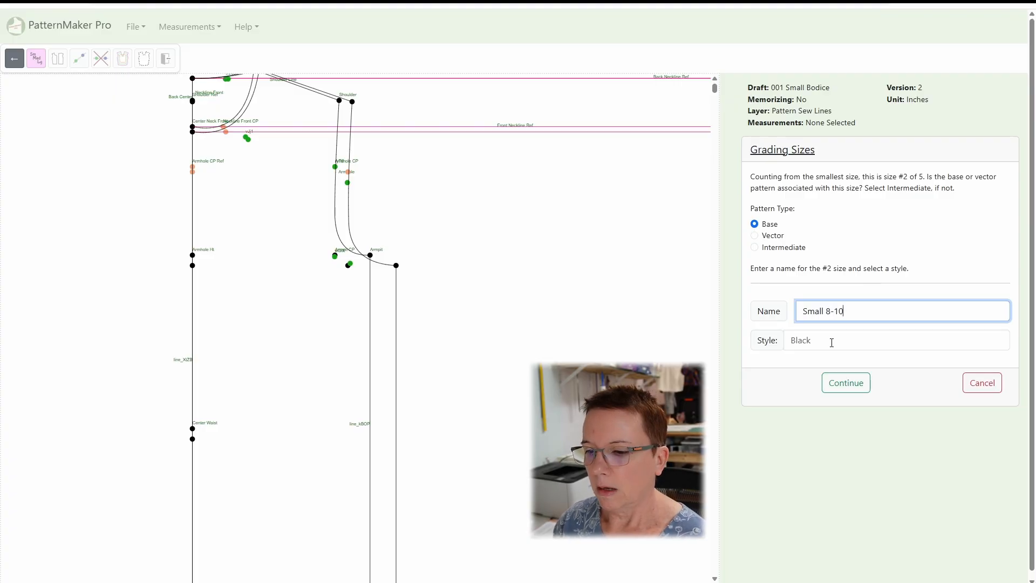
left_click(831, 340)
scroll(886, 430, "down", 2)
scroll(887, 431, "down", 6)
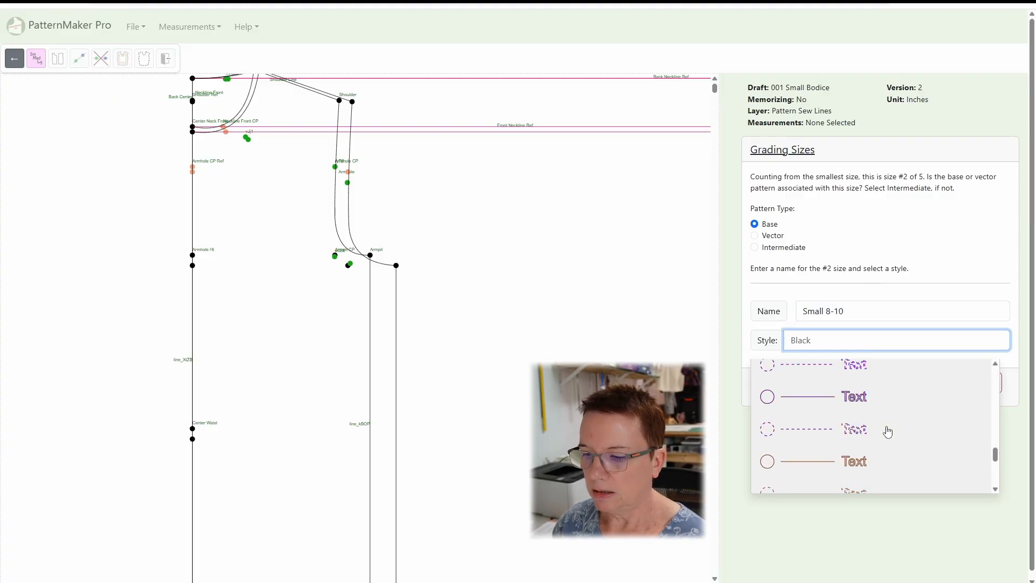
type("red")
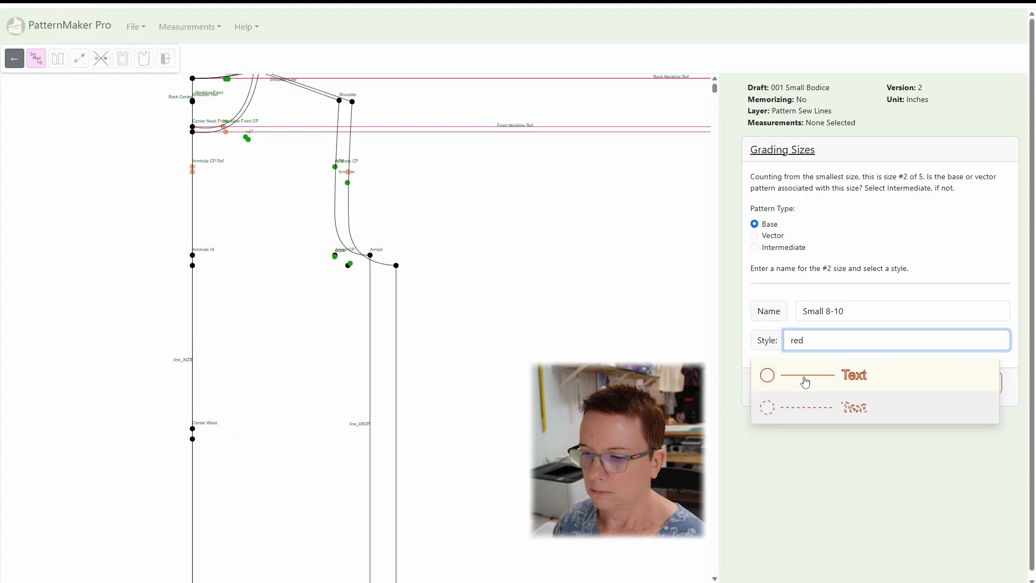
left_click(804, 379)
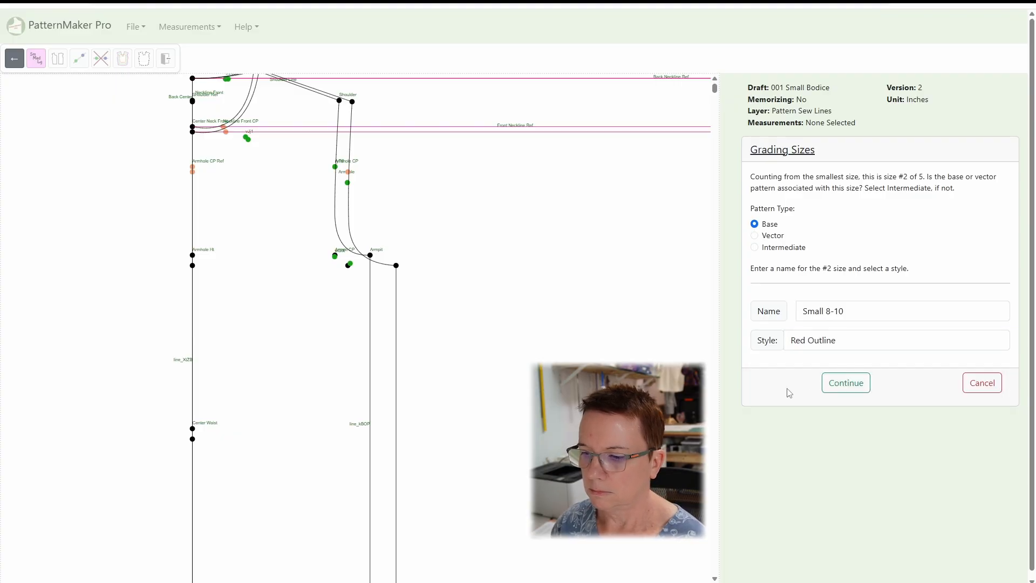
left_click(840, 384)
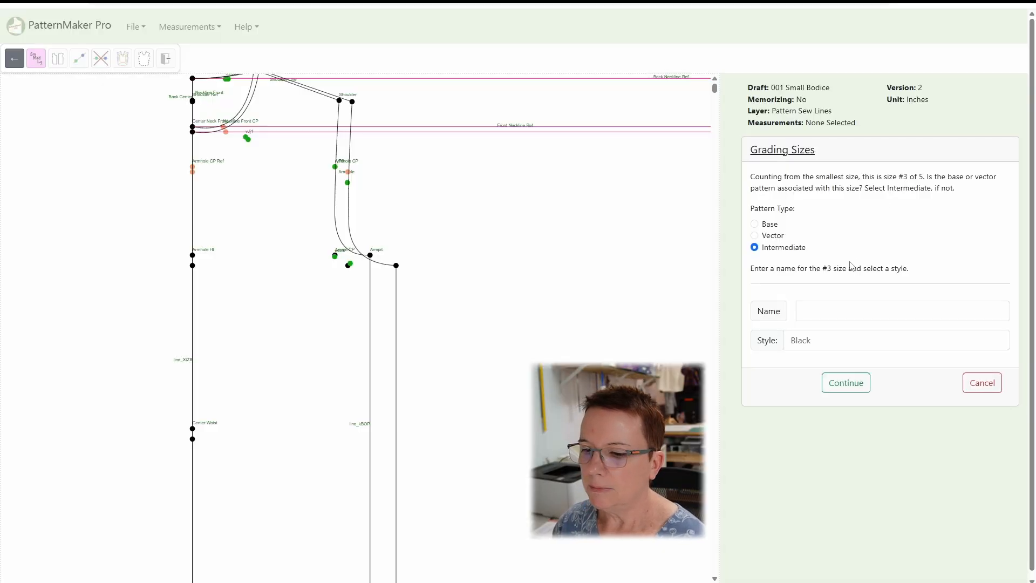
Step: Define grading size 3 as an Intermediate pattern named Medium 12 with the solid dark blue outline style
left_click(816, 308)
type("Medium ")
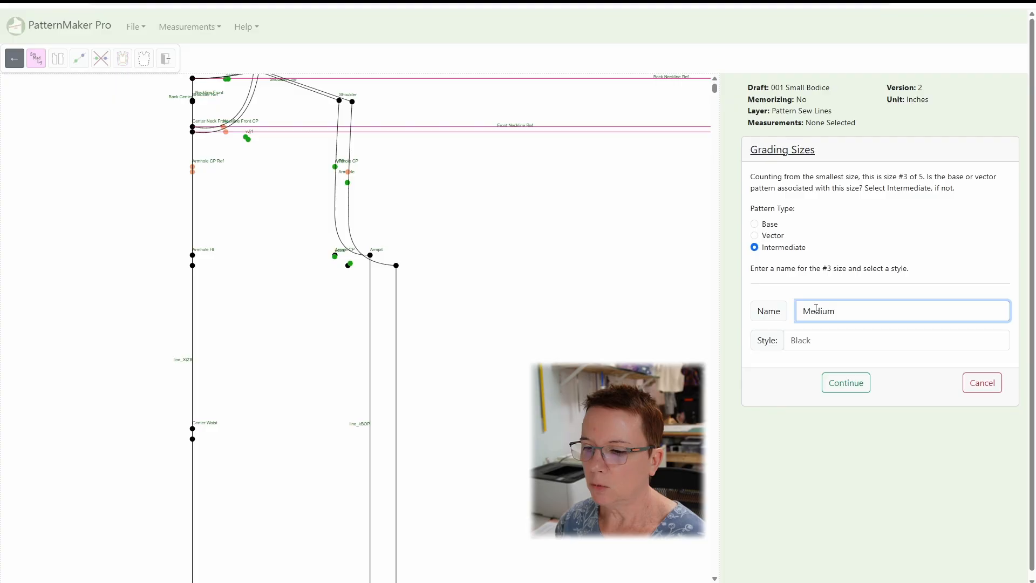
type("12")
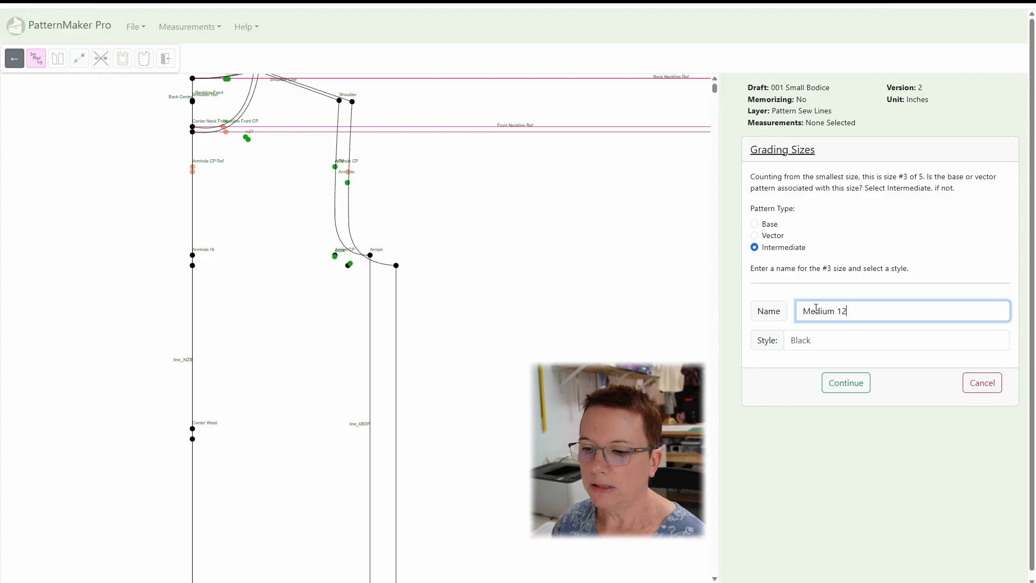
left_click(815, 338)
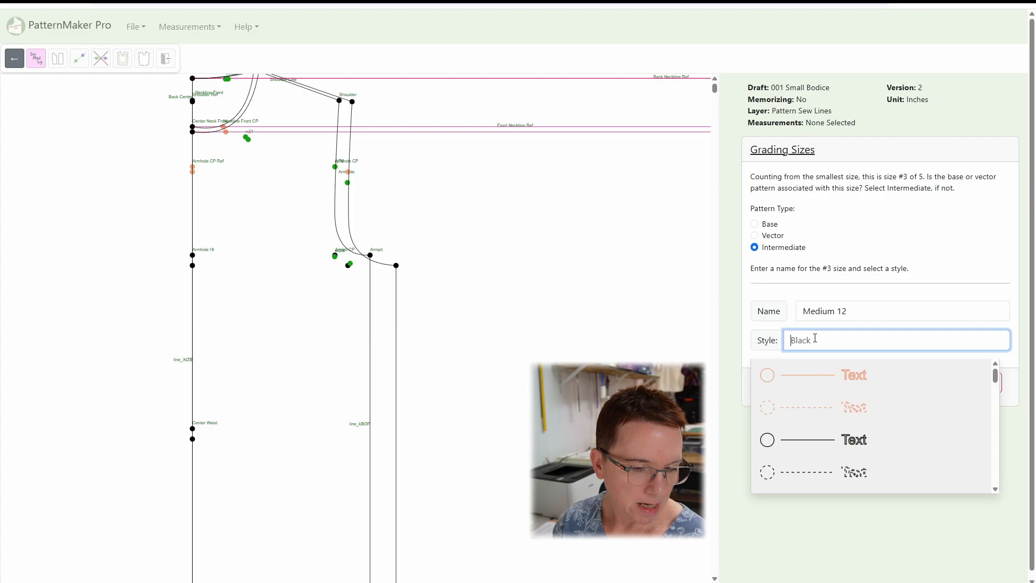
type("bk")
key("BackSpace")
type("l")
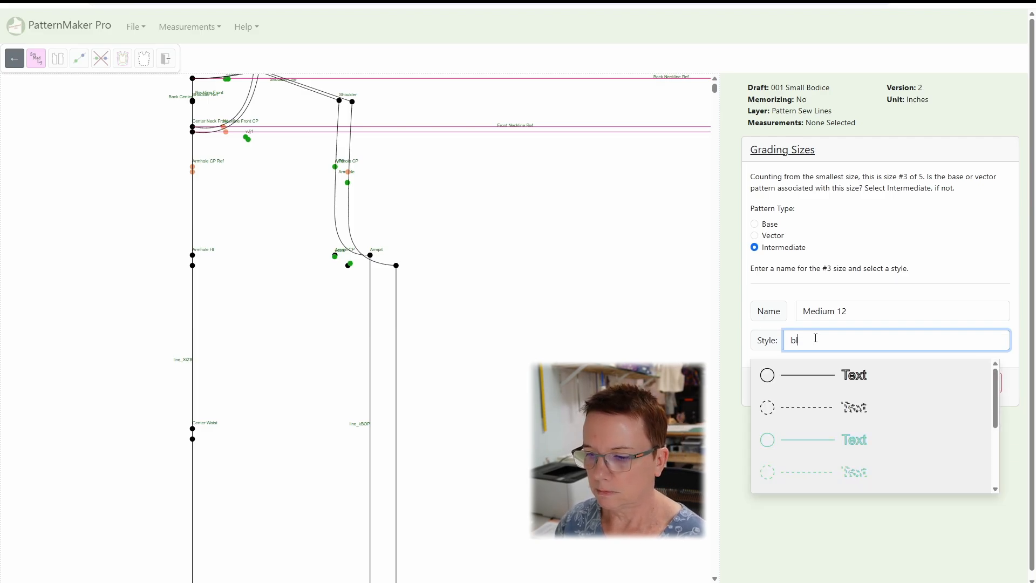
scroll(913, 467, "down", 3)
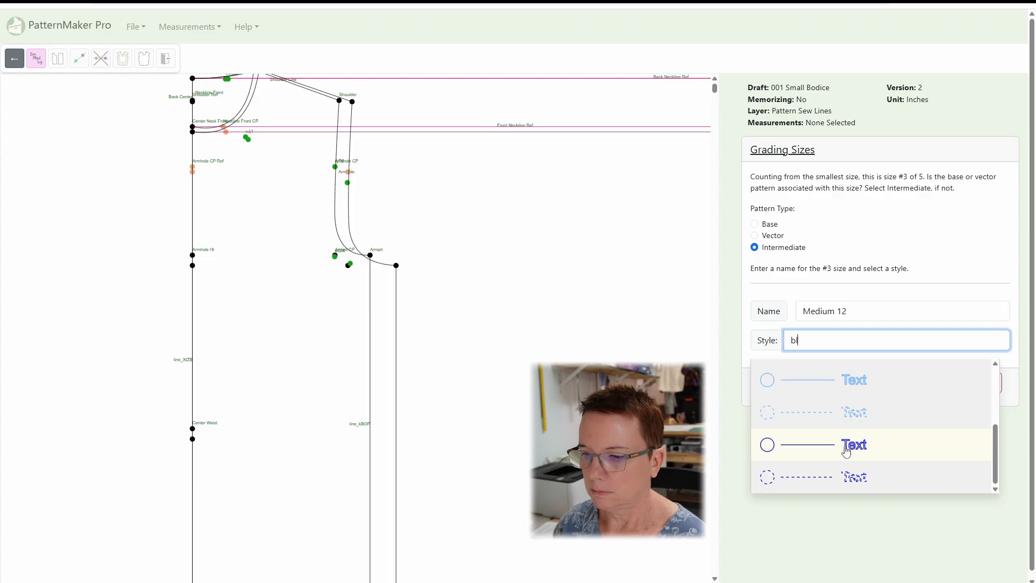
left_click(845, 449)
left_click(846, 382)
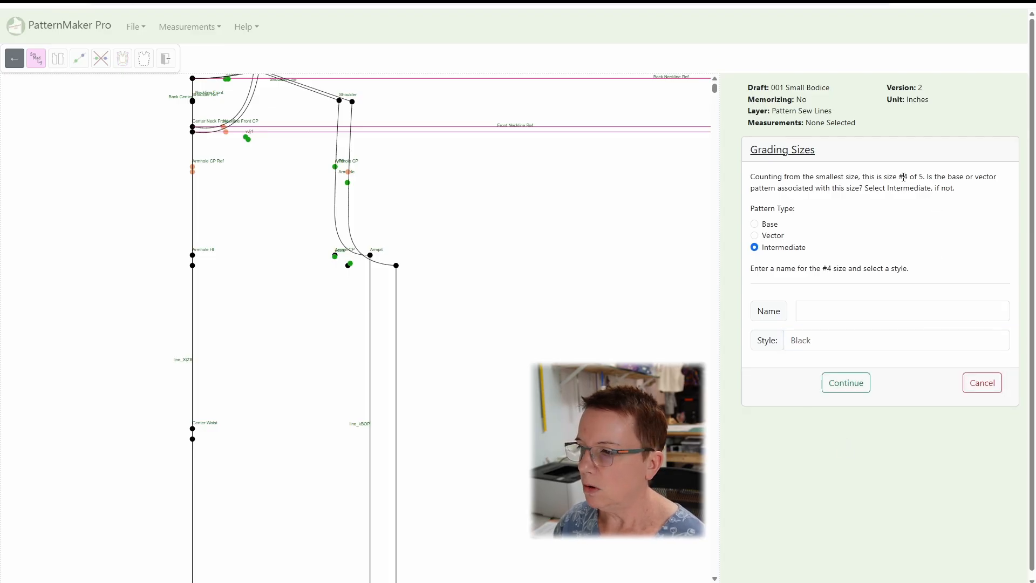
Step: Define grading size 4 as the Vector pattern named Large 14-16 with the lighter solid purple outline style
left_click(836, 309)
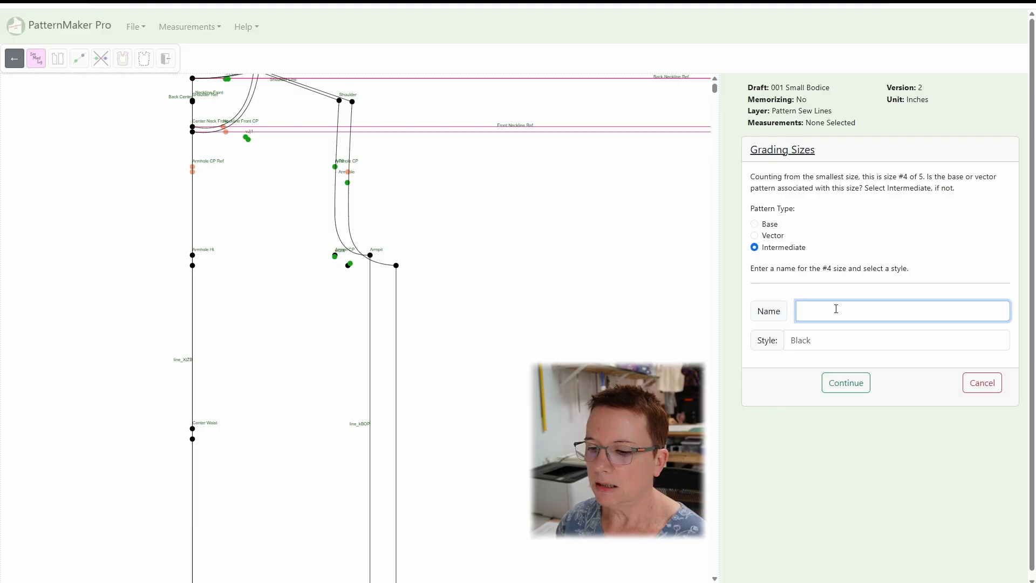
type("Large 14-16")
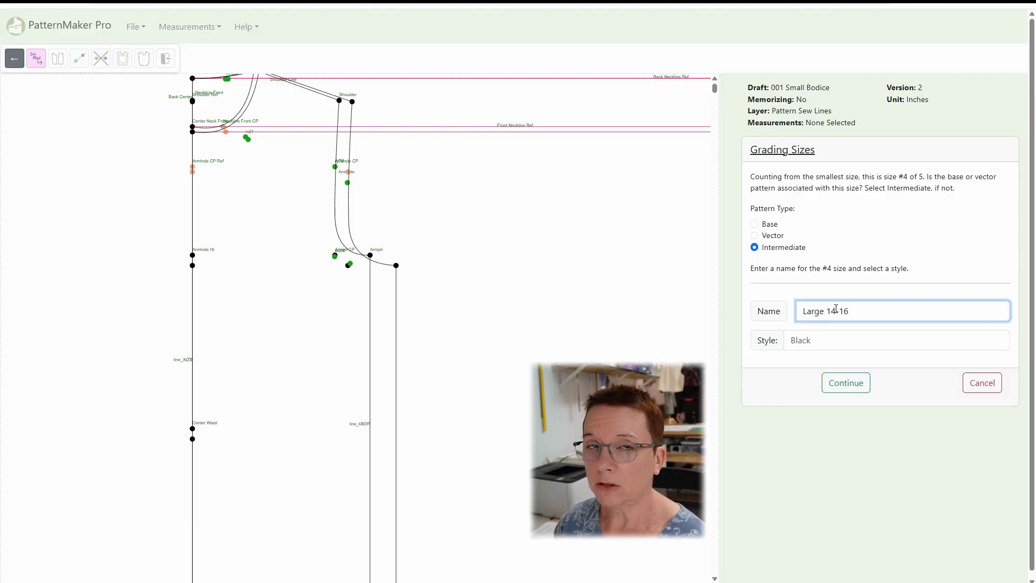
left_click(775, 235)
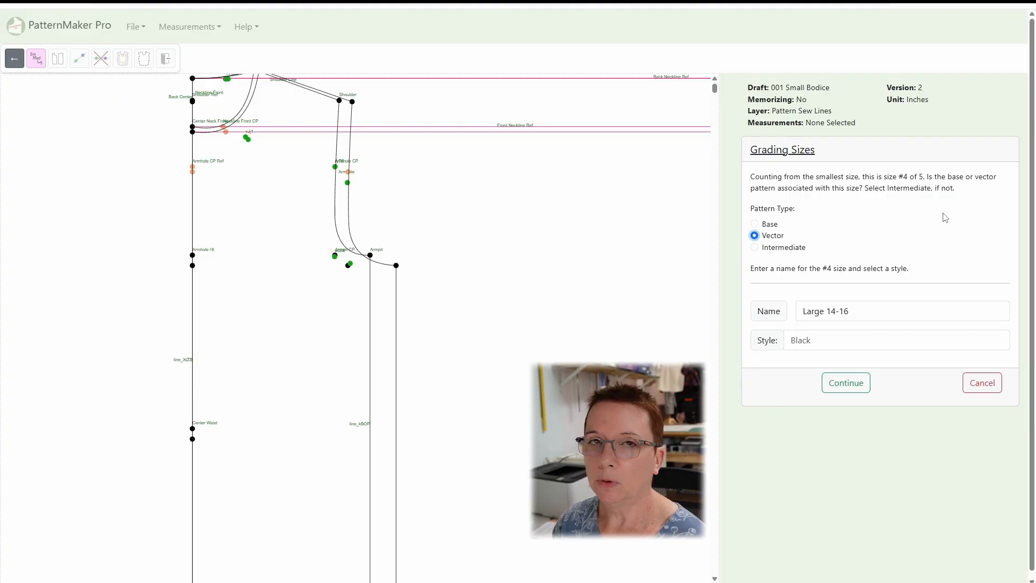
left_click(823, 343)
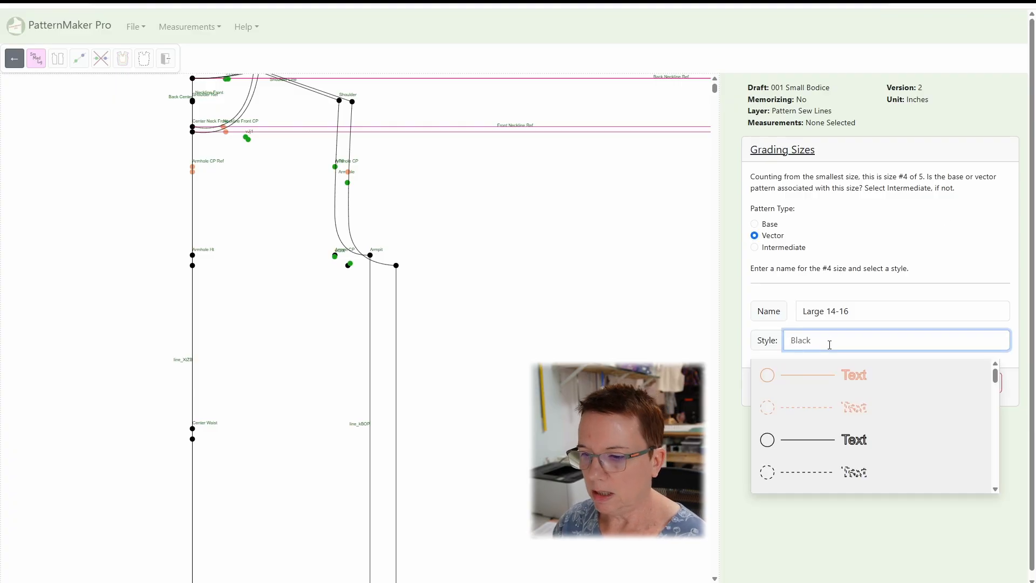
type("pup")
key("BackSpace")
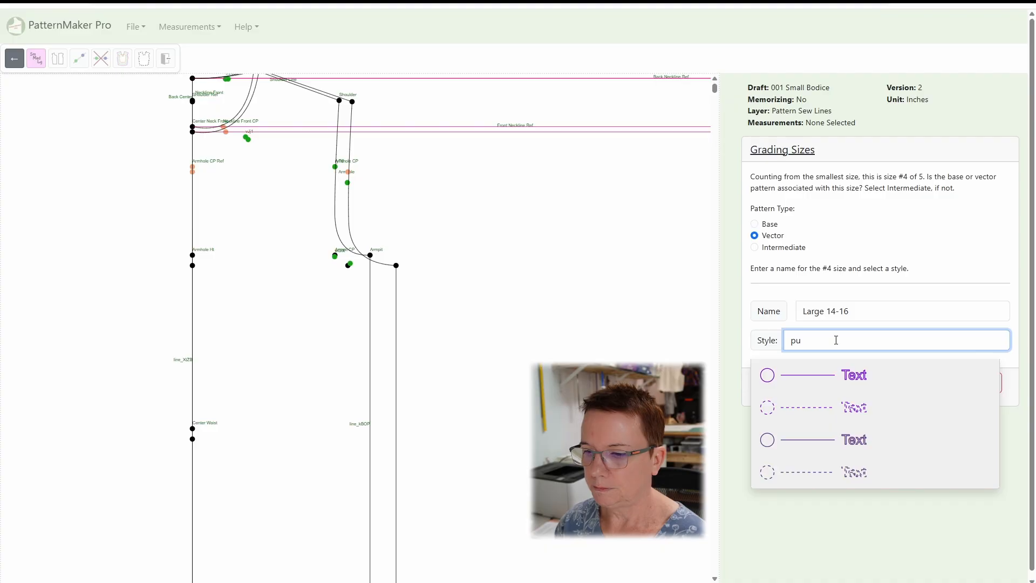
left_click(814, 375)
left_click(848, 384)
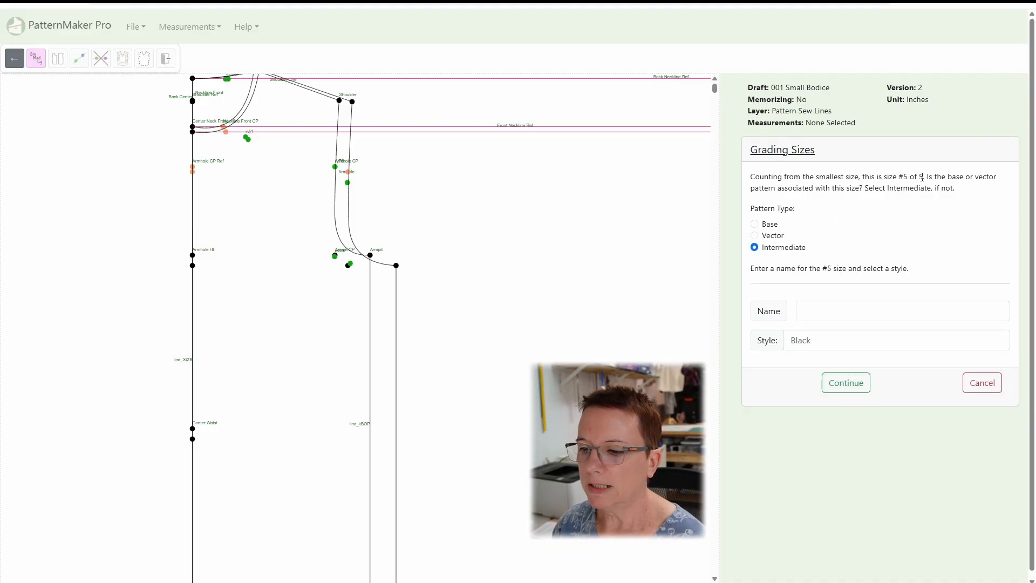
Step: Define grading size 5 as an Intermediate pattern named X Large 18 with the Green Outline style and save the size table
left_click(810, 310)
type("XLarge 18")
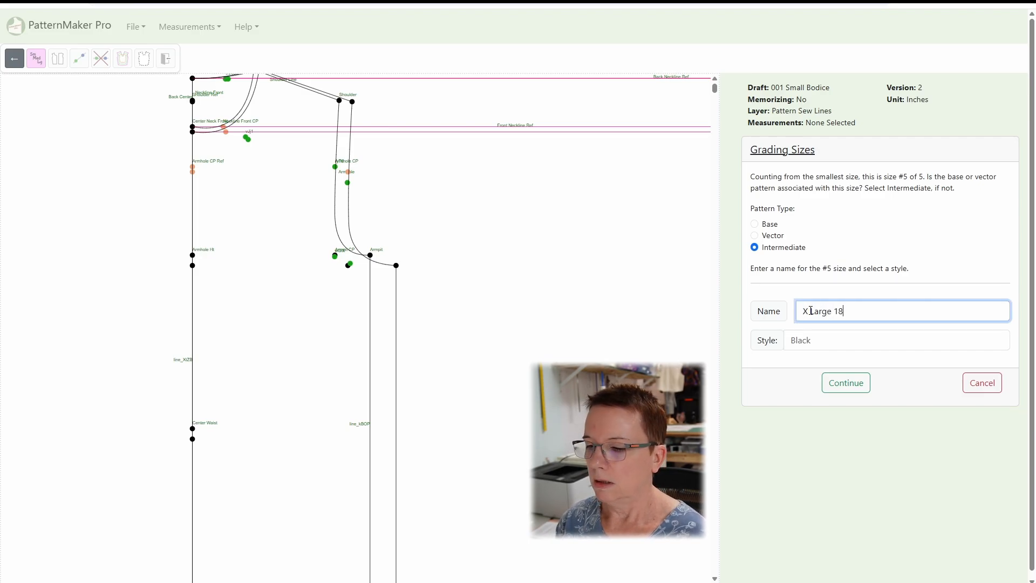
left_click(824, 337)
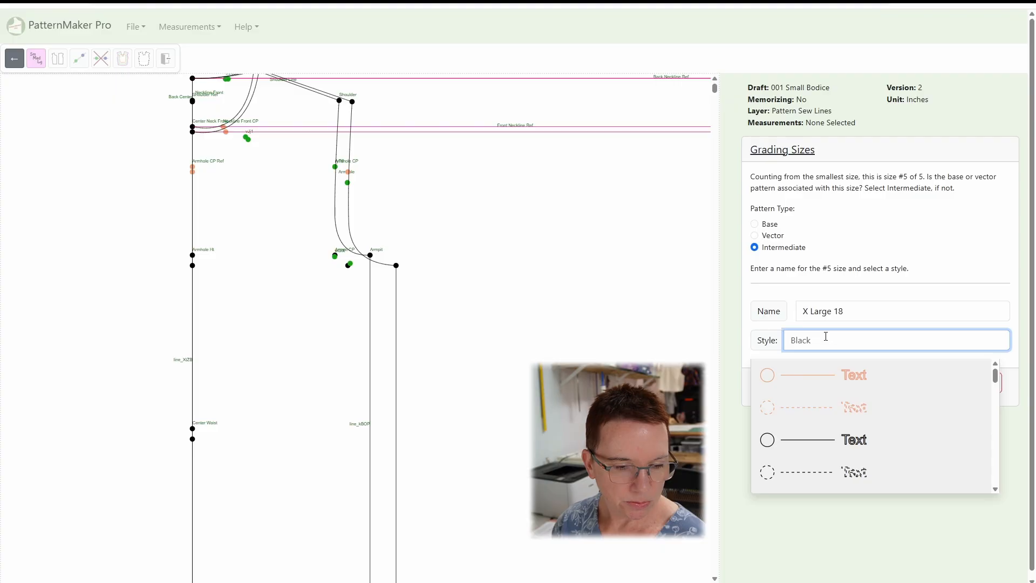
type("gre")
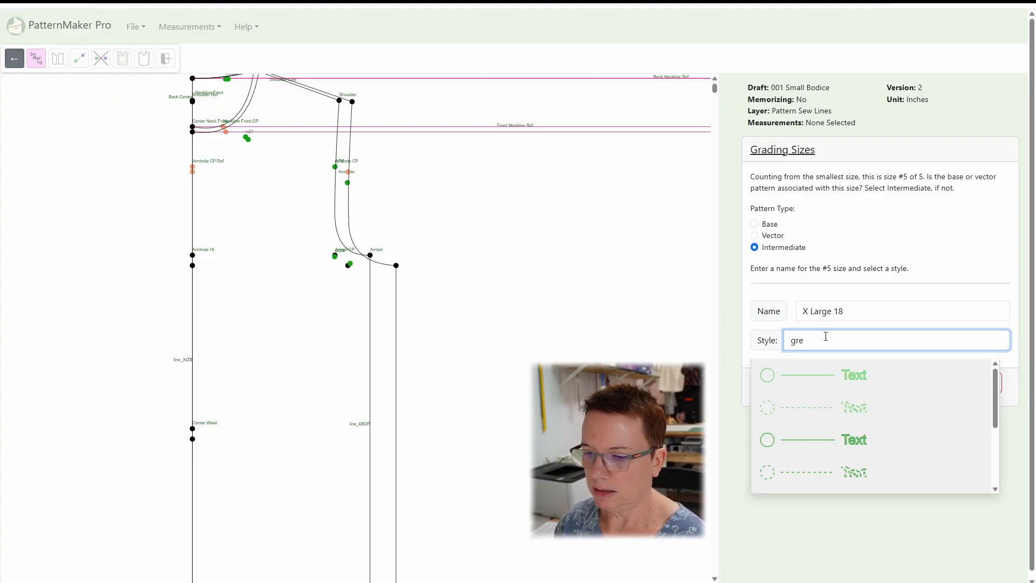
left_click(823, 441)
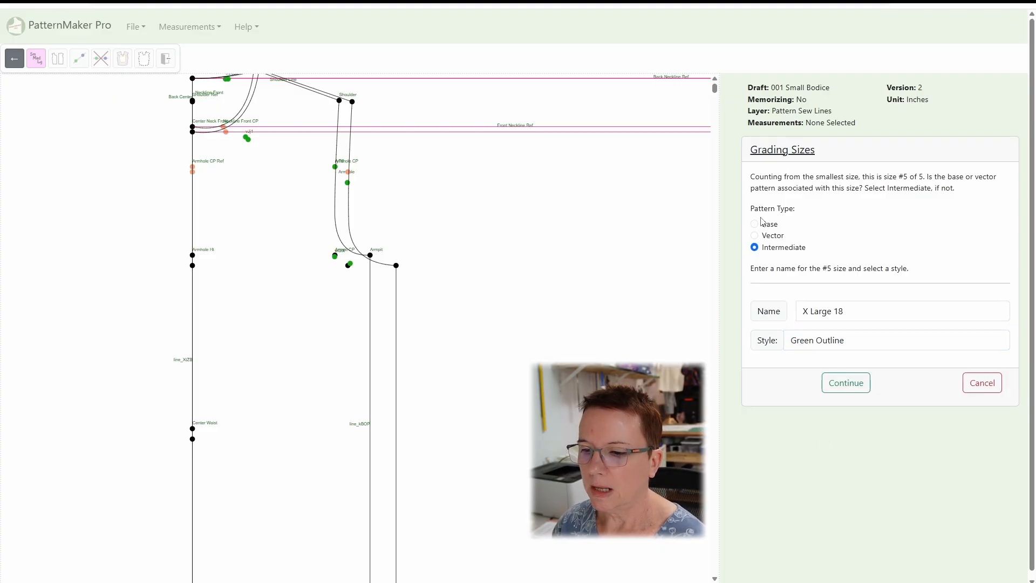
left_click(841, 385)
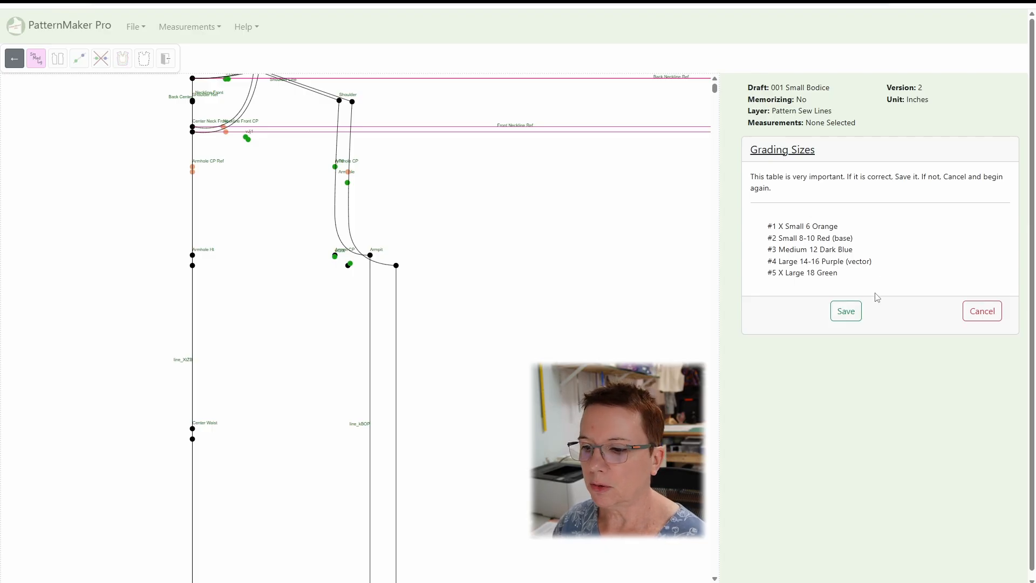
left_click(854, 314)
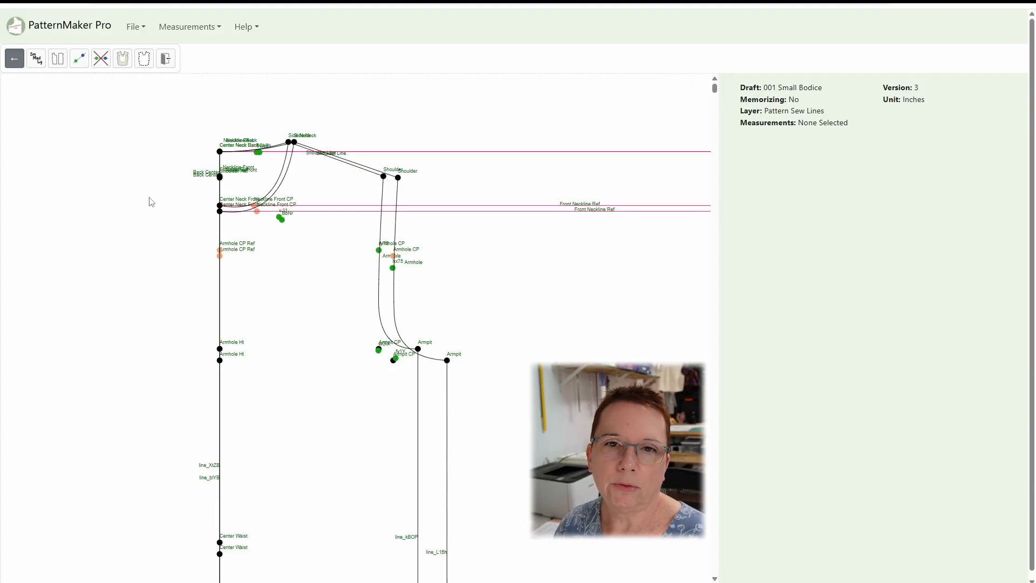
Step: Start a pattern set for grading named Front Bodice and proceed to the base pattern selection
left_click(57, 63)
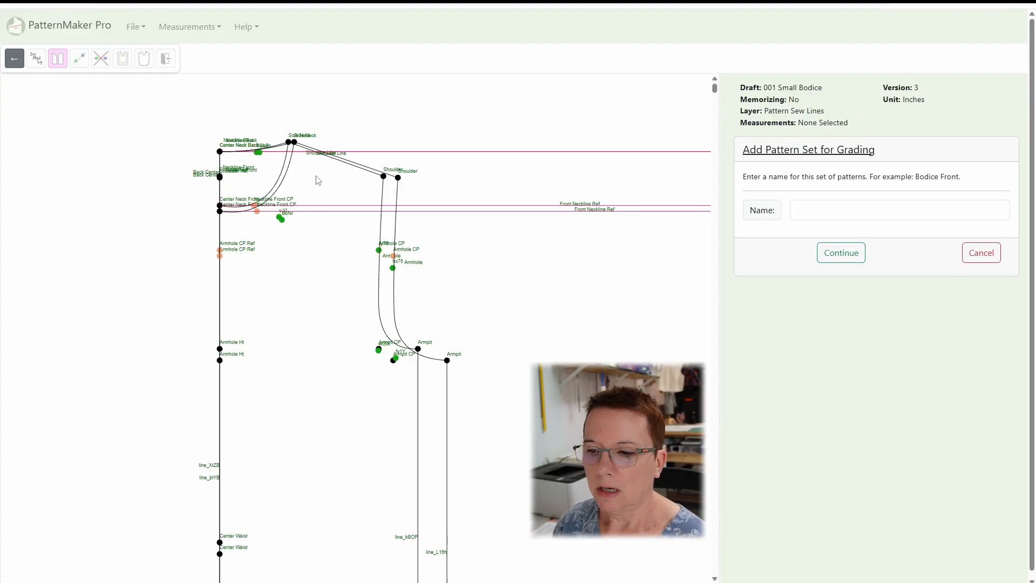
left_click(828, 210)
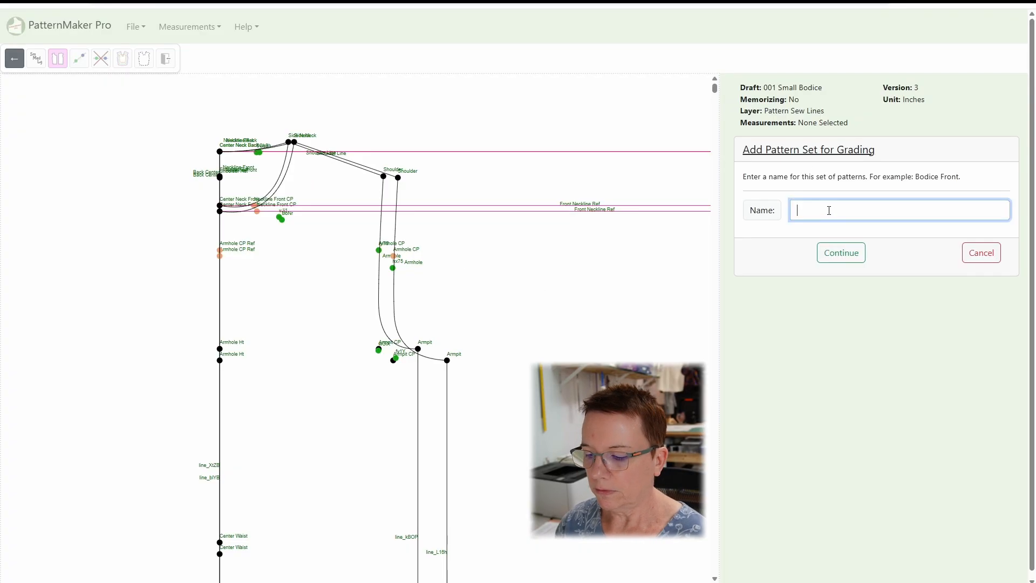
type("Front Bodice")
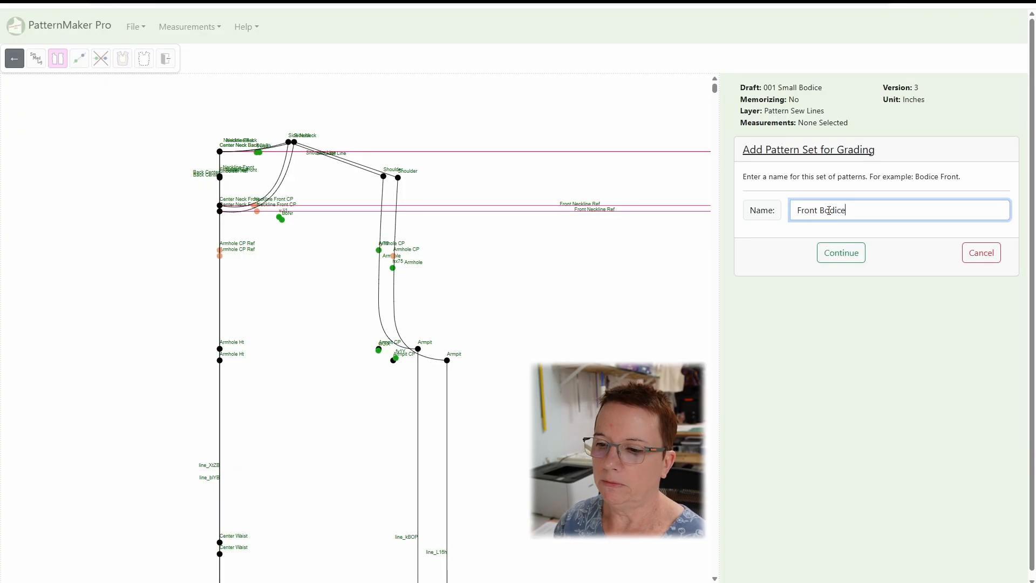
left_click(852, 257)
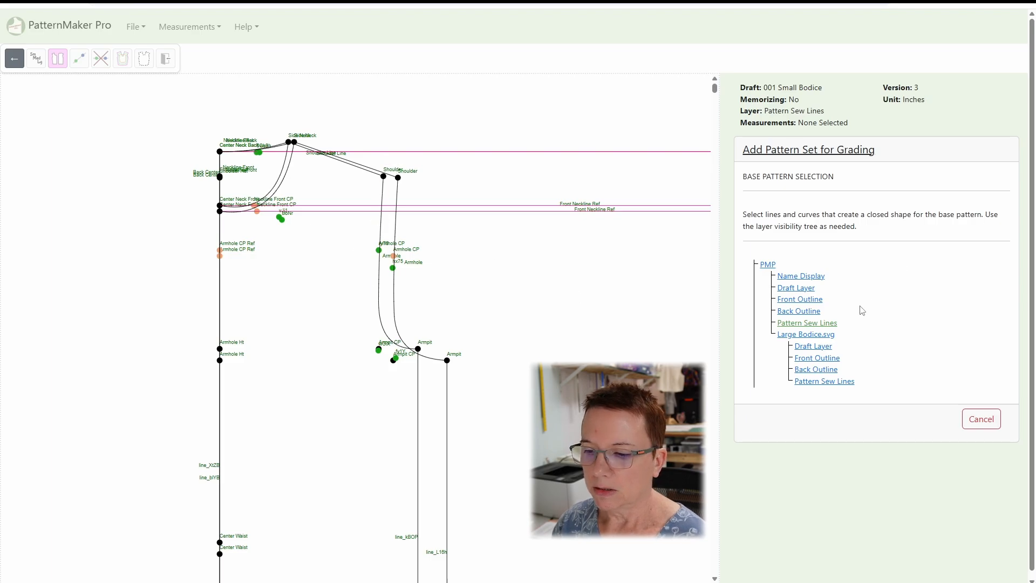
Step: Hide the Large Bodice.svg layer and select the small front's neckline, shoulder, armhole, center, side and hip lines as the base pattern
left_click(803, 335)
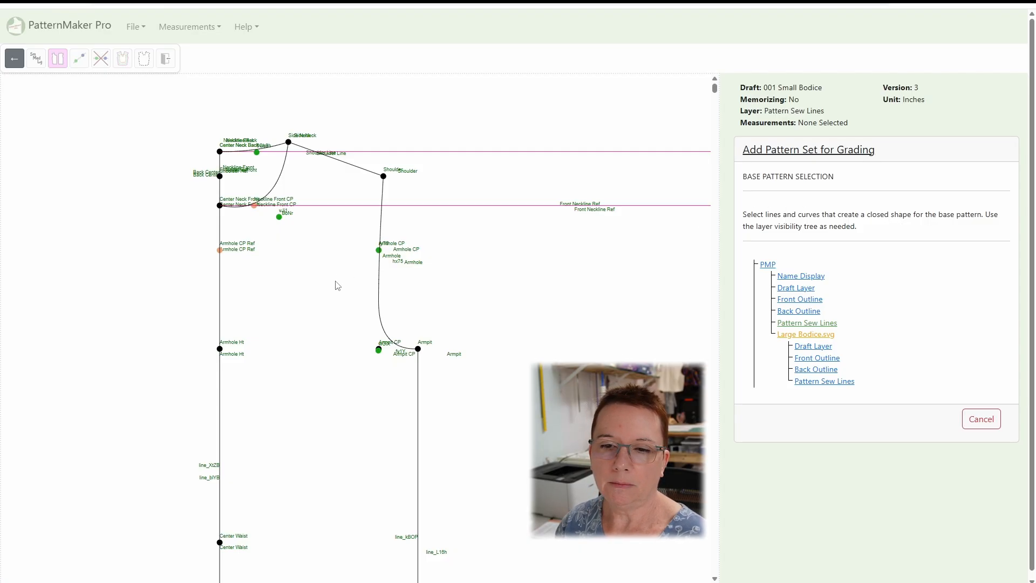
left_click(280, 180)
left_click(310, 150)
left_click(385, 208)
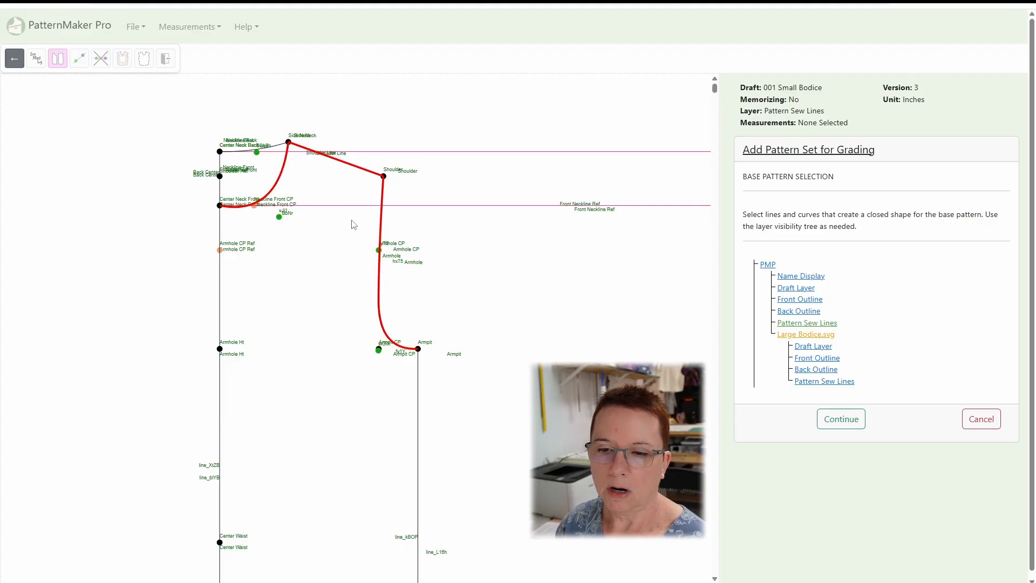
left_click(220, 289)
left_click_drag(519, 418, 509, 180)
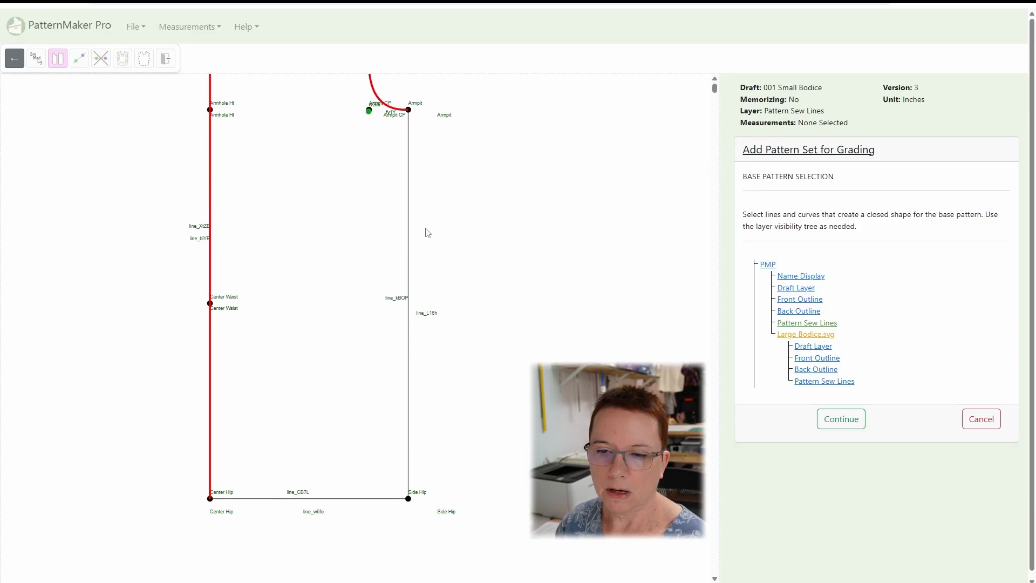
left_click(410, 243)
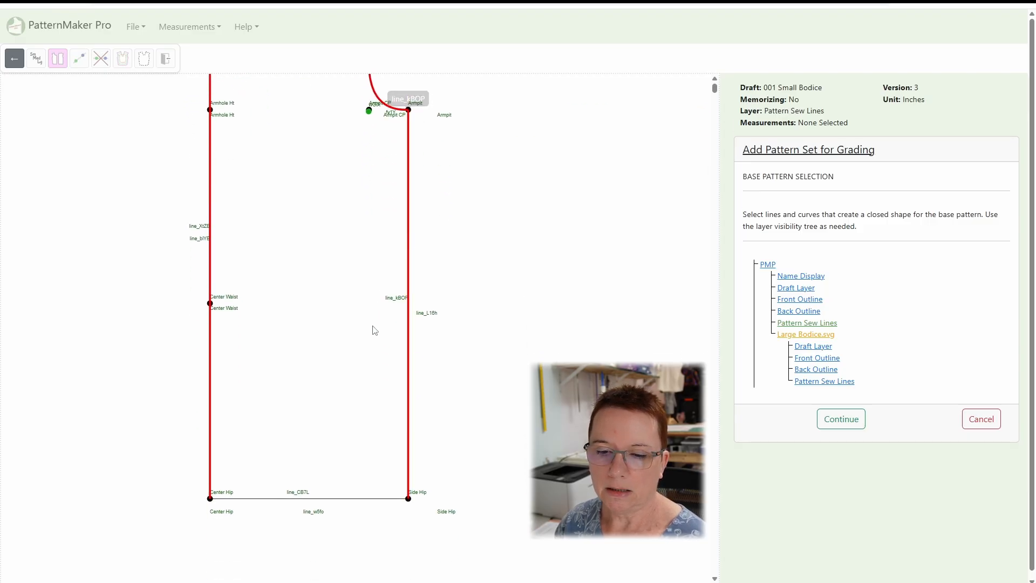
left_click(374, 503)
left_click_drag(523, 238, 588, 340)
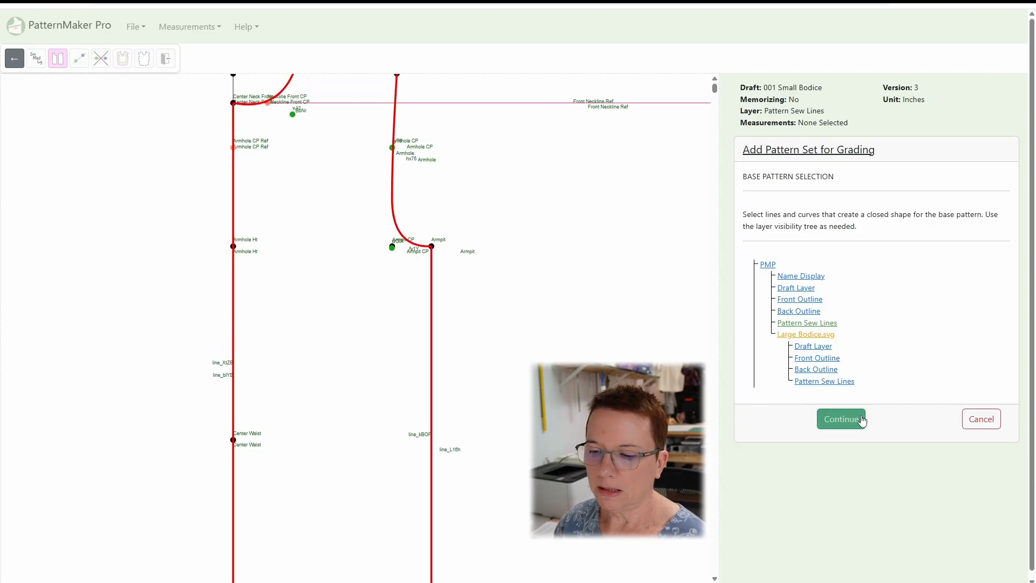
left_click(841, 418)
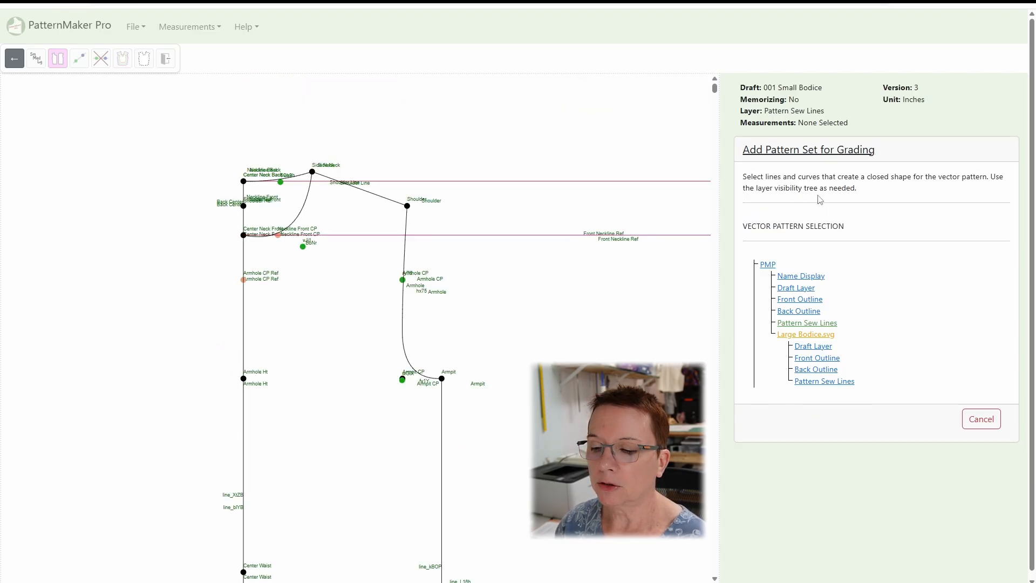
Step: Show the Large Bodice.svg layer and hide the small draft's Name Display, Draft Layer, Front Outline, Back Outline and Pattern Sew Lines layers
left_click(800, 335)
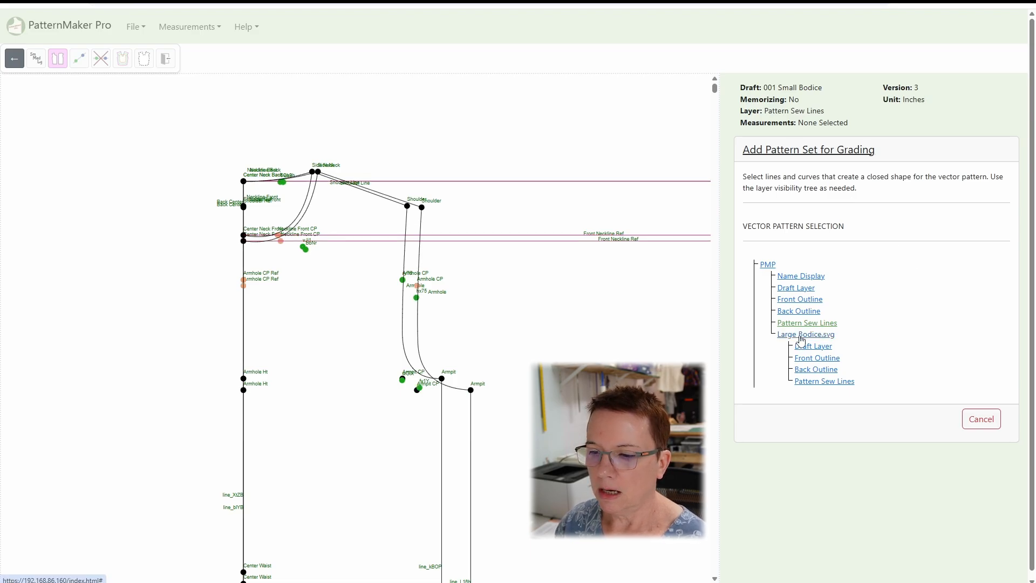
left_click(818, 278)
left_click(801, 290)
left_click(801, 299)
left_click(799, 312)
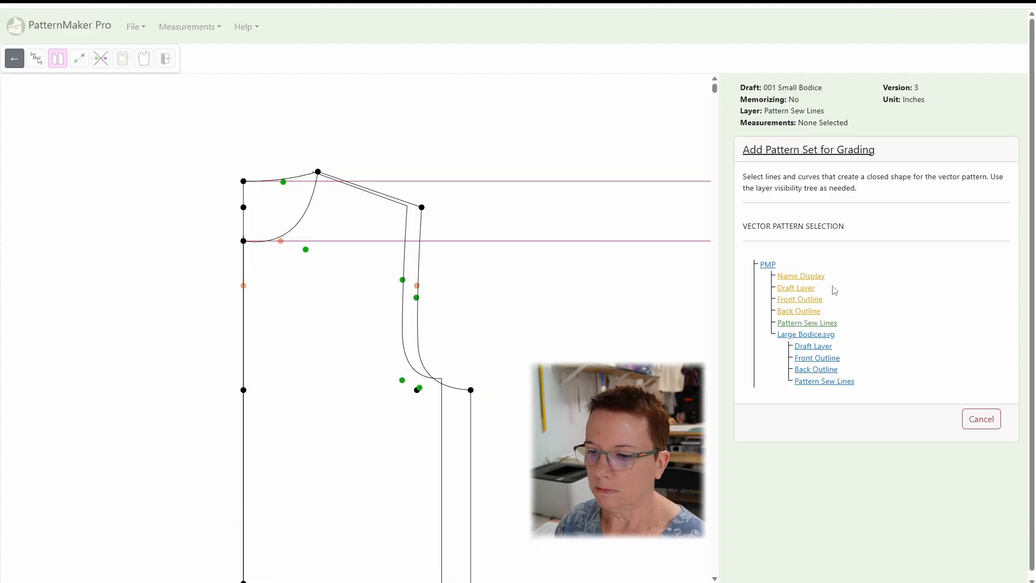
left_click(824, 324)
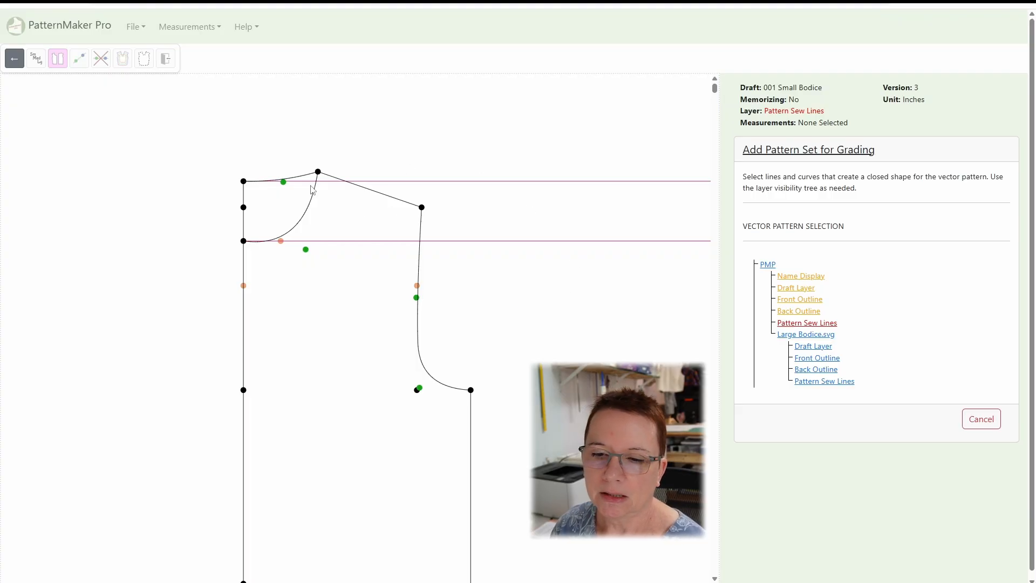
Step: Select the large front's neckline, shoulder, armhole, side, center and hip lines as the closed vector pattern
left_click(314, 203)
left_click(366, 193)
left_click(422, 232)
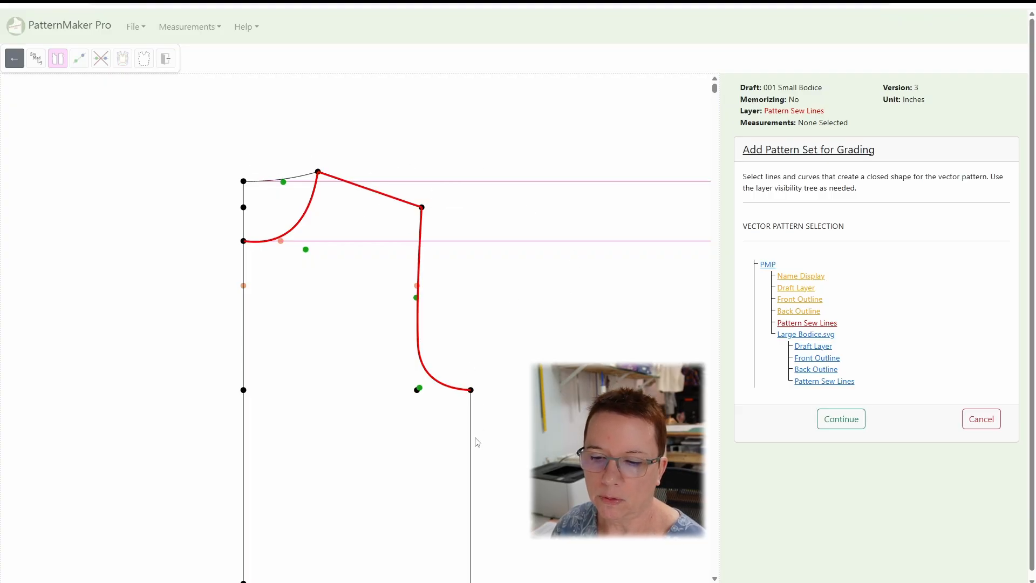
left_click(470, 451)
left_click(243, 355)
scroll(500, 277, "down", 5)
left_click(420, 475)
left_click(840, 420)
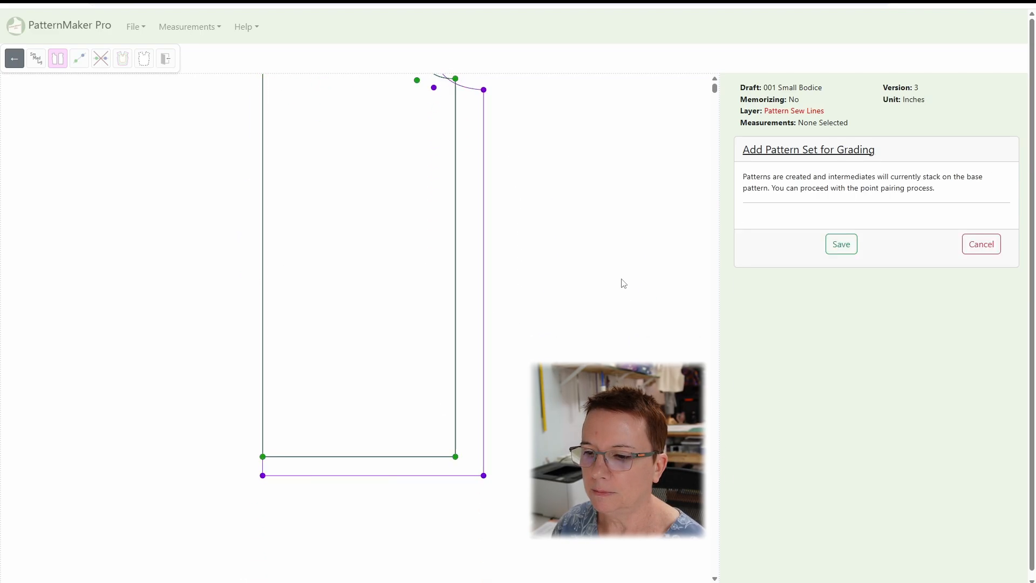
Step: Check the nested base and vector outlines around the neckline and armhole, and save the Front Bodice pattern set
scroll(605, 316, "up", 5)
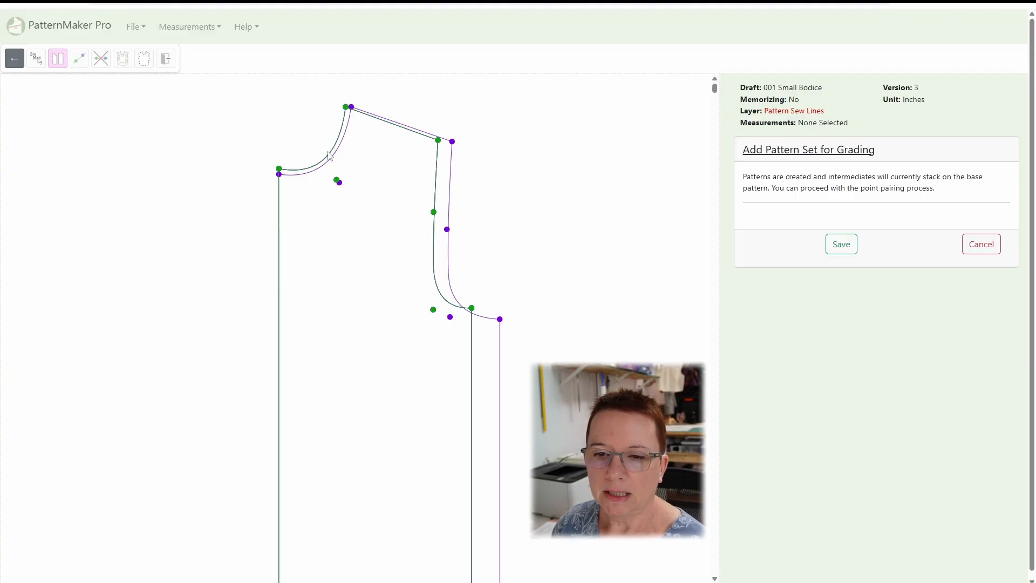
scroll(472, 233, "up", 3)
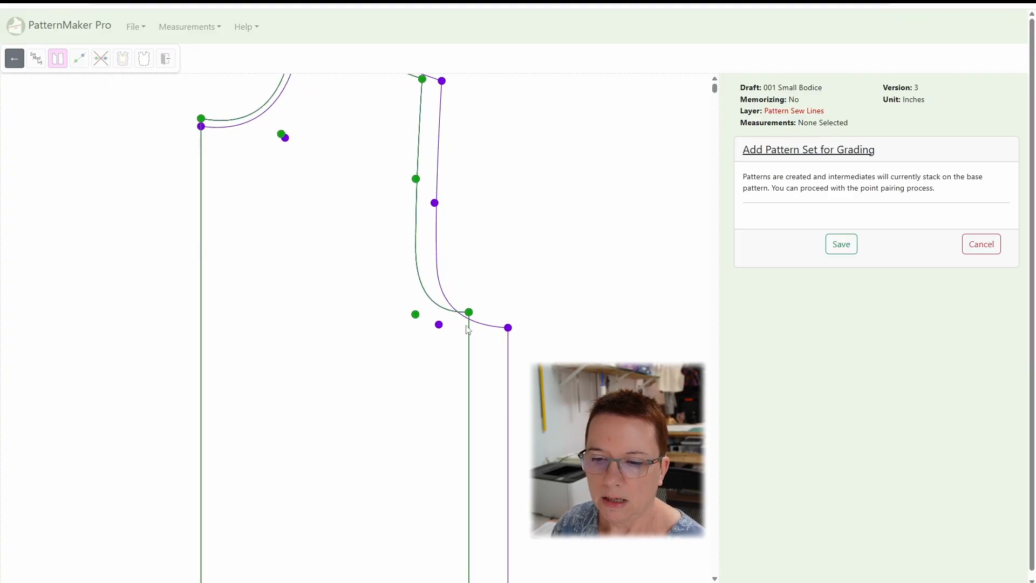
scroll(348, 117, "down", 2)
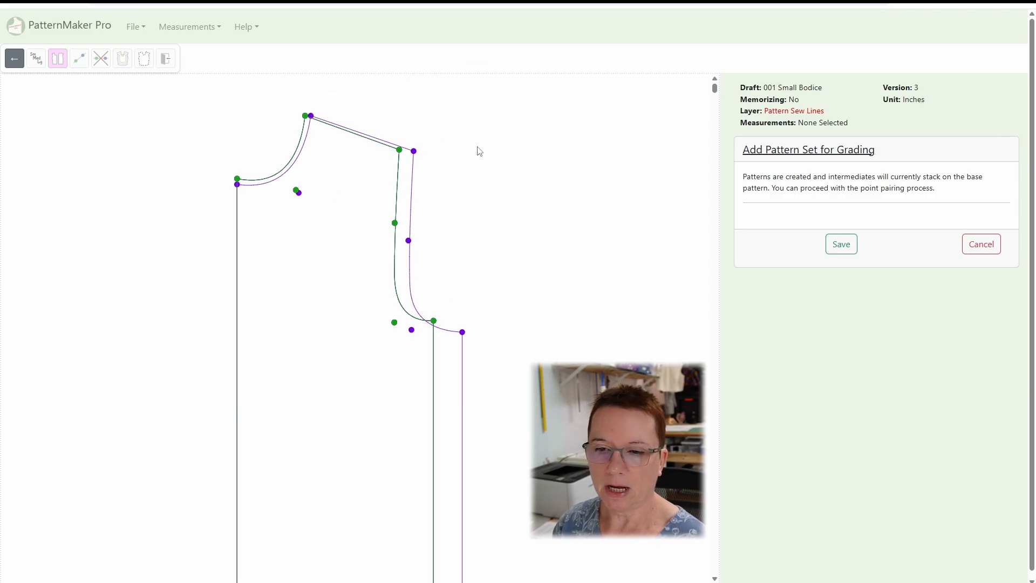
left_click_drag(380, 166, 380, 168)
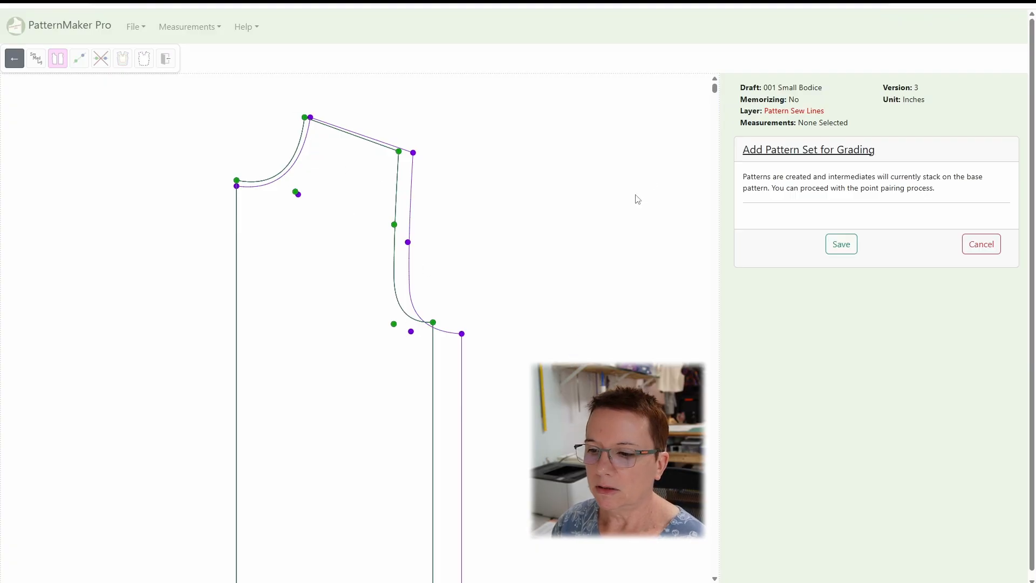
left_click(832, 246)
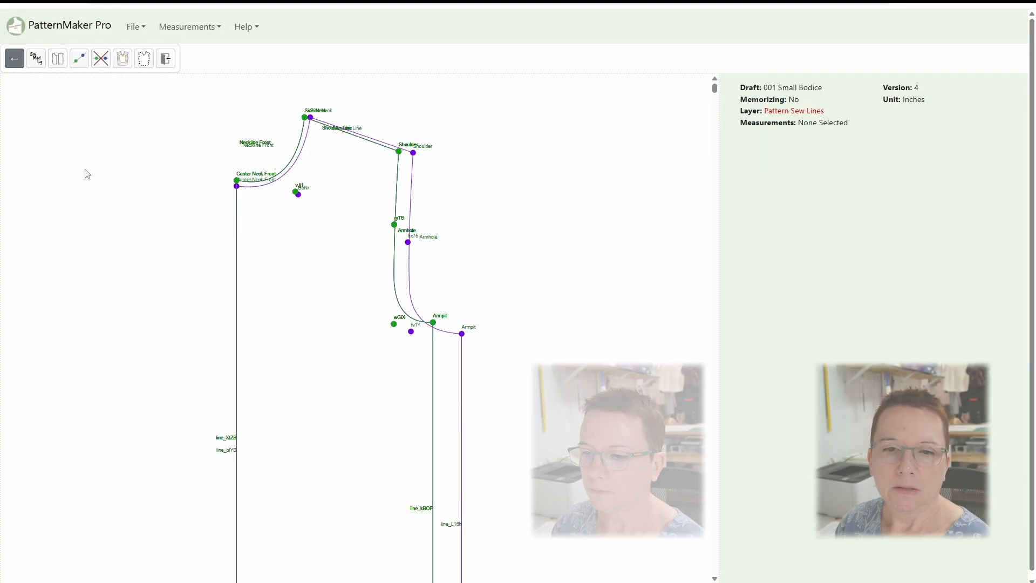
Step: Leave the grading tools and turn off the display of item names on the canvas
left_click(14, 58)
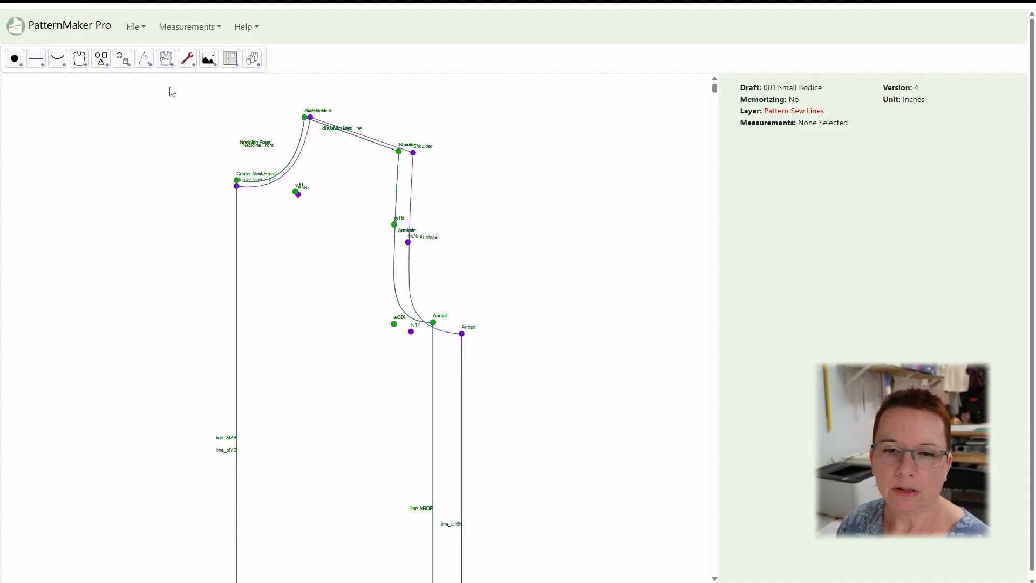
left_click(187, 58)
left_click(123, 60)
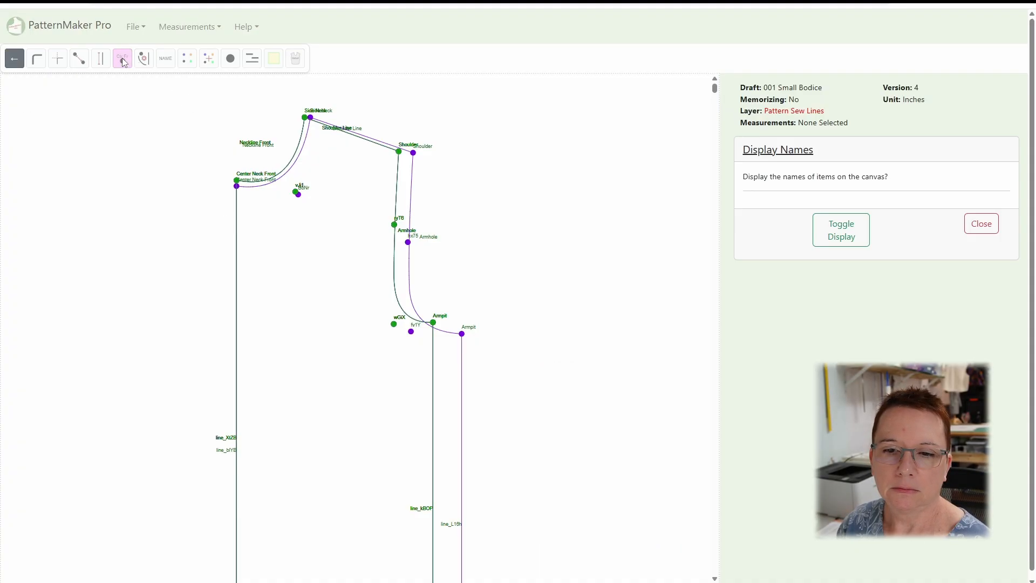
left_click(855, 236)
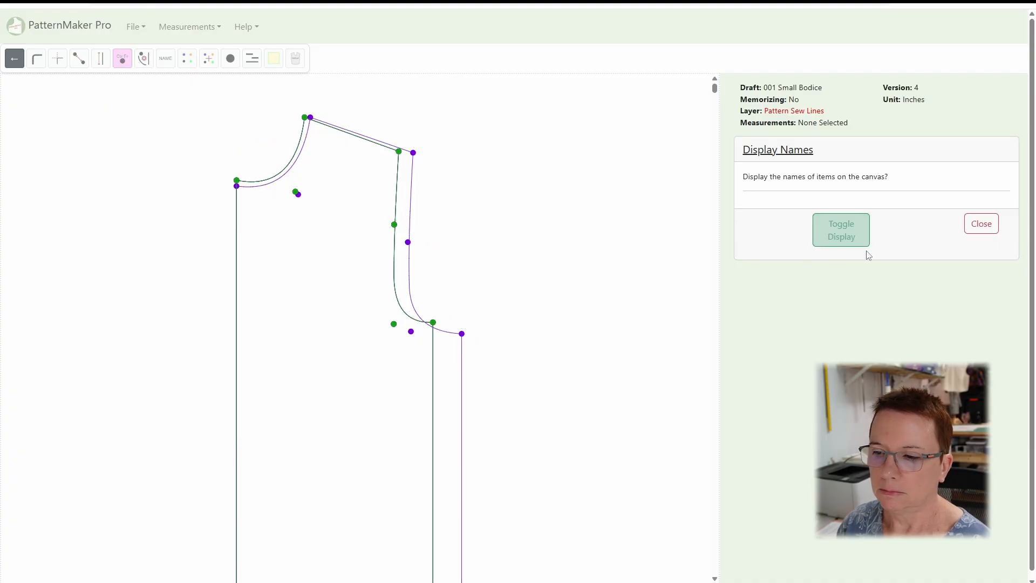
Step: Close the name display settings and return to the grading tools
left_click(983, 229)
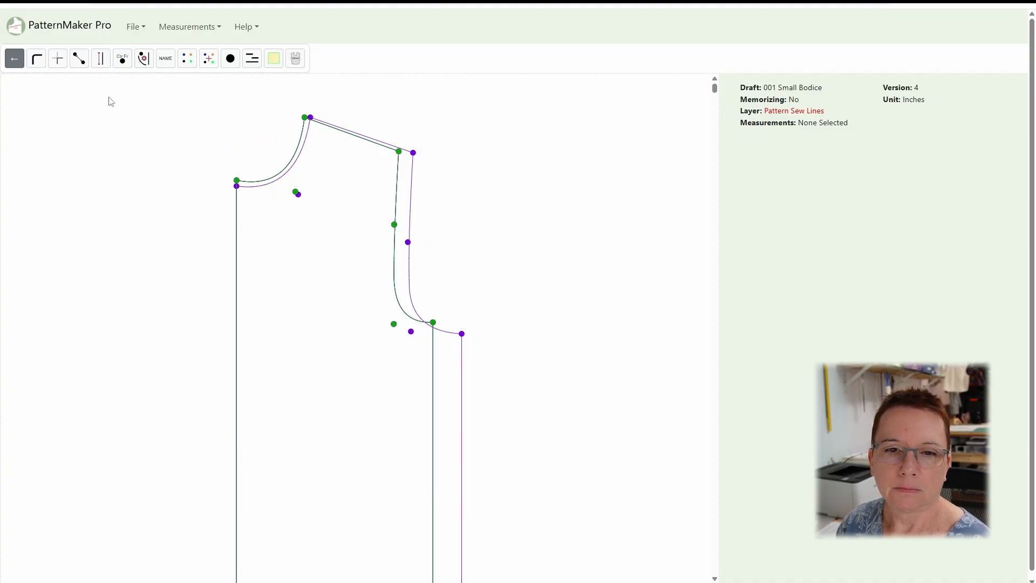
left_click(14, 58)
left_click(251, 59)
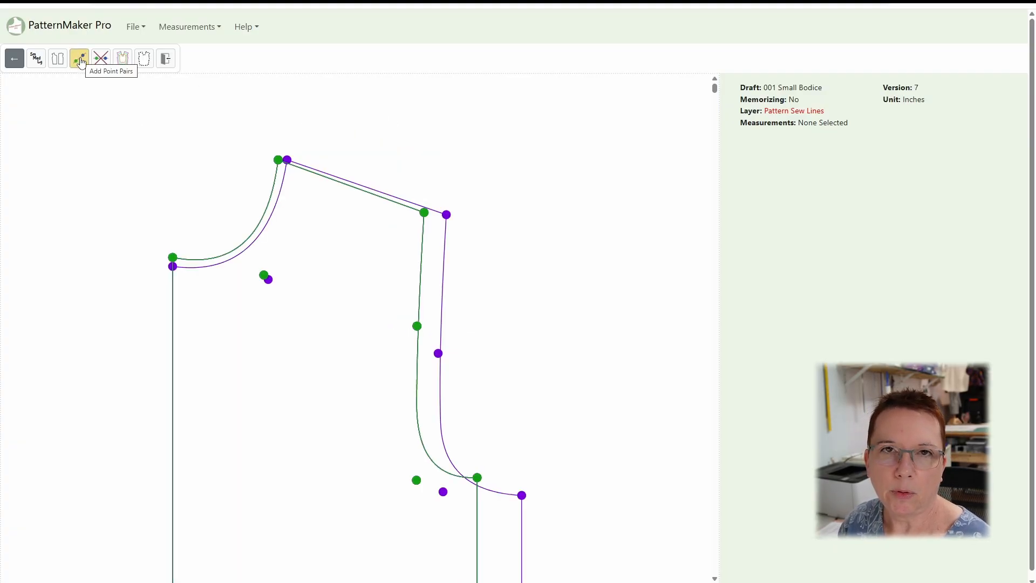
Step: Start adding point pairs and save a pair linking the Small 8-10 Center Neck Front to the Large 14-16 Center Neck Front
left_click(80, 61)
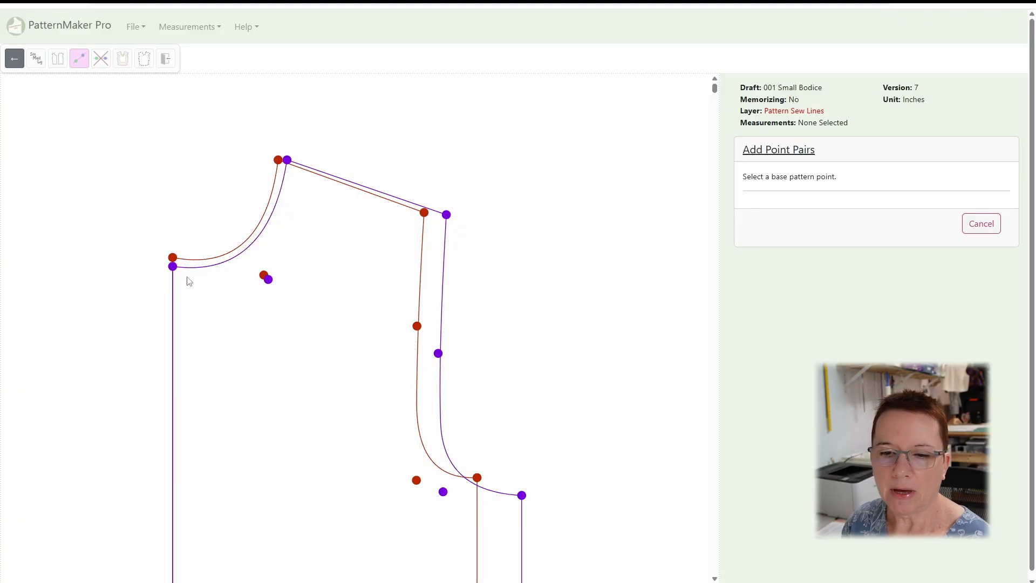
scroll(187, 281, "up", 3)
scroll(189, 278, "up", 1)
left_click_drag(196, 261, 272, 342)
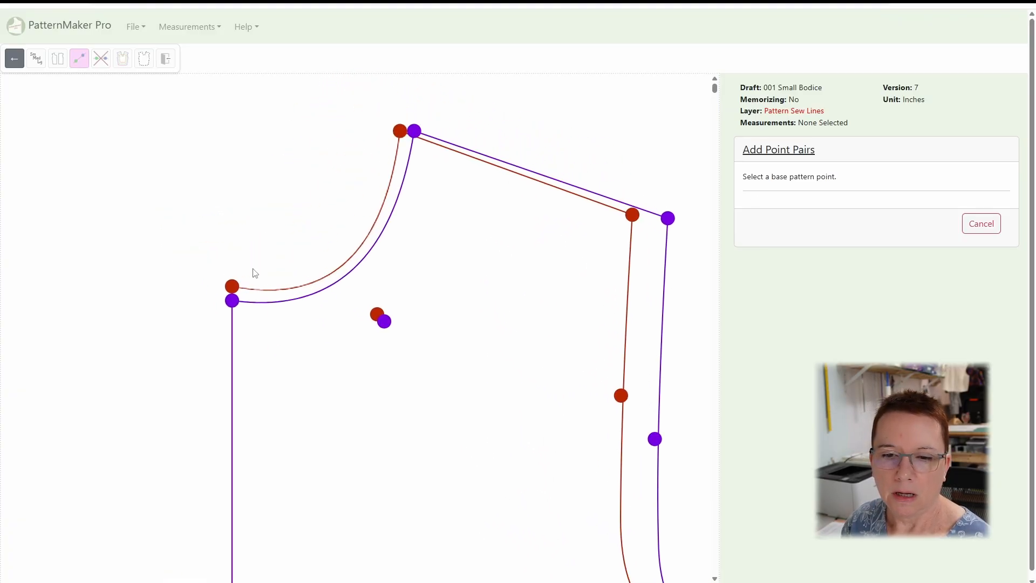
left_click(235, 289)
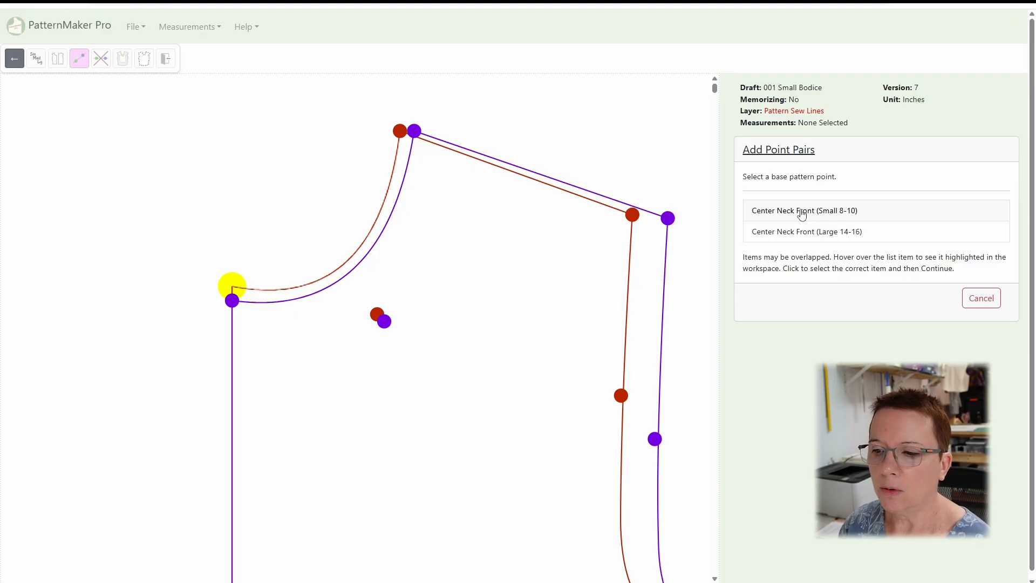
left_click(845, 215)
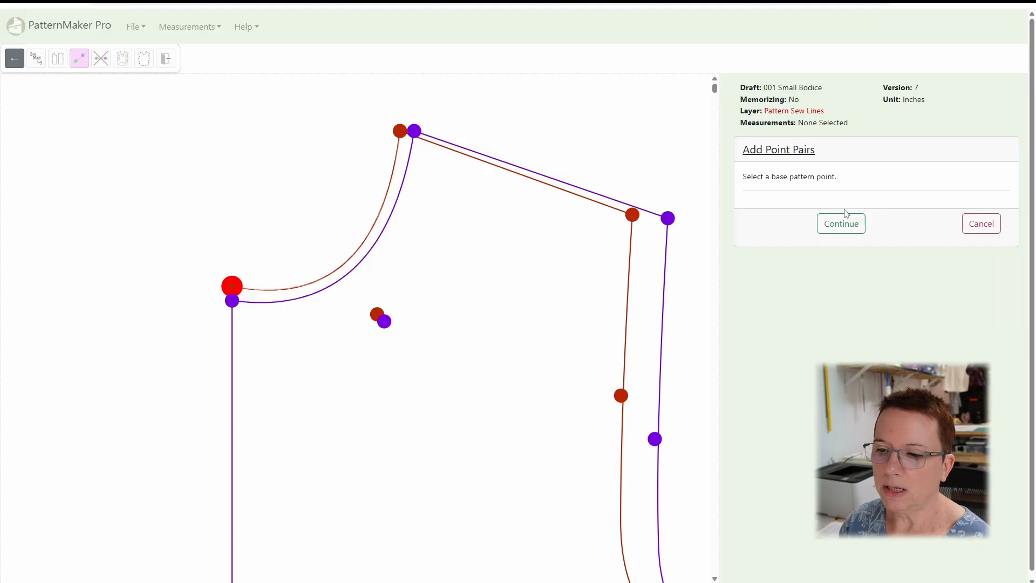
left_click(827, 227)
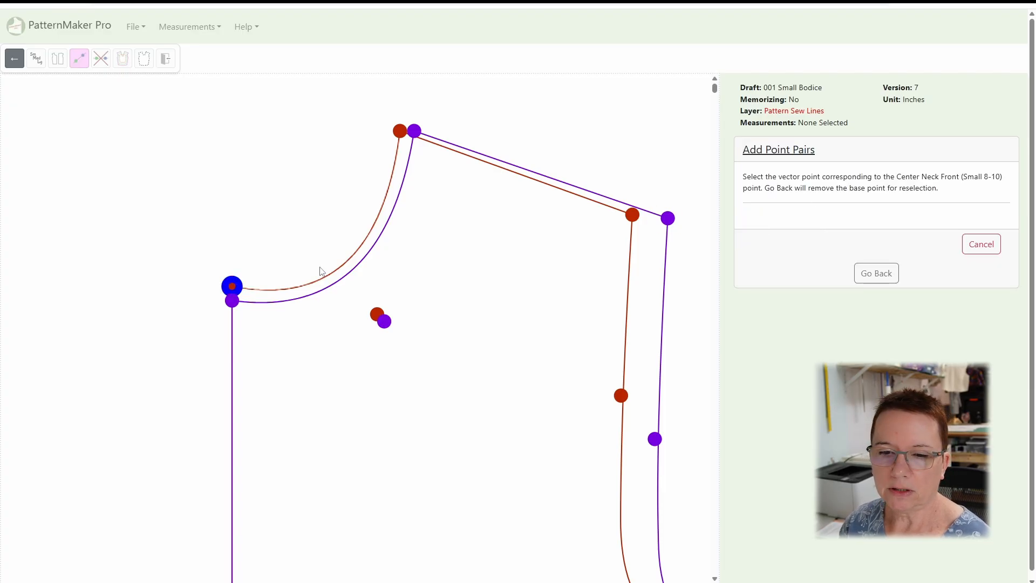
left_click(234, 306)
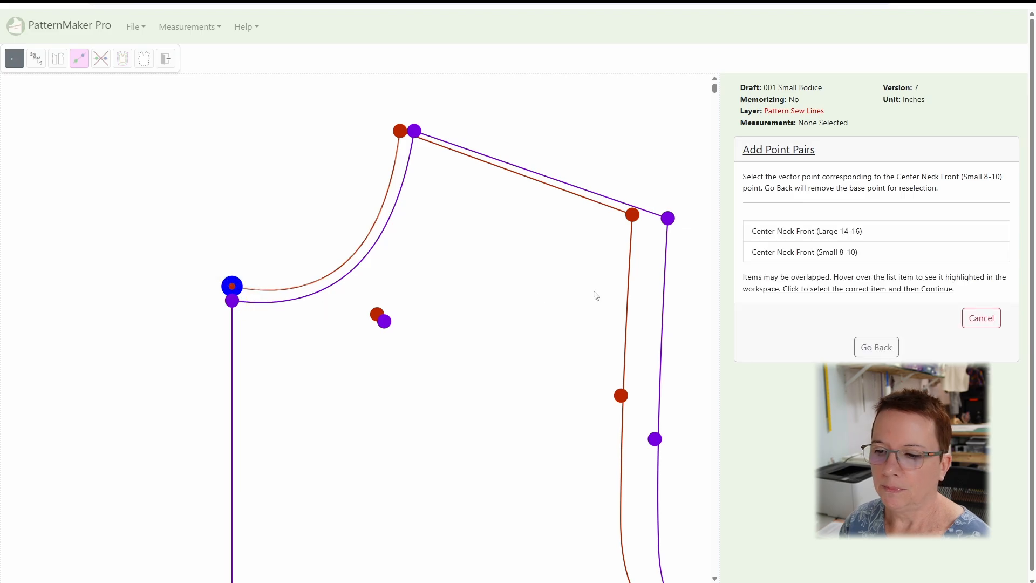
left_click(869, 232)
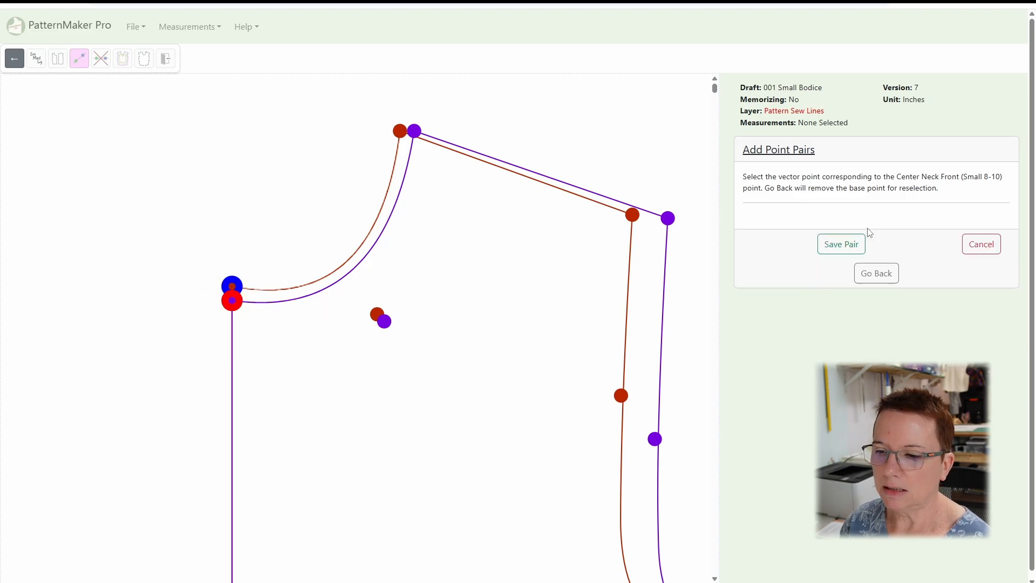
left_click(830, 249)
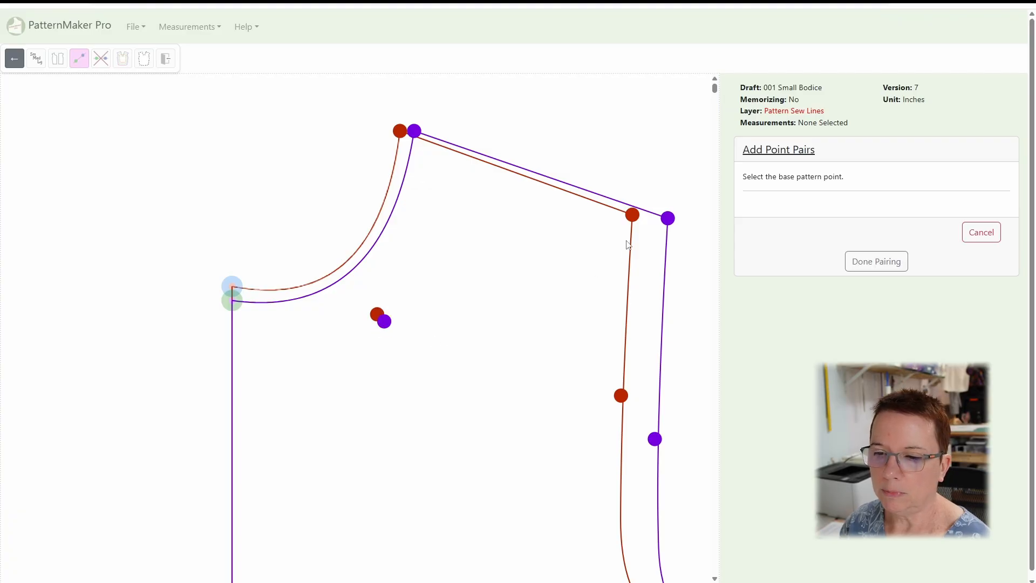
Step: Pair the Small 8-10 Shoulder point with the corresponding shoulder point on the large vector pattern and save the pair
left_click(633, 214)
left_click(843, 234)
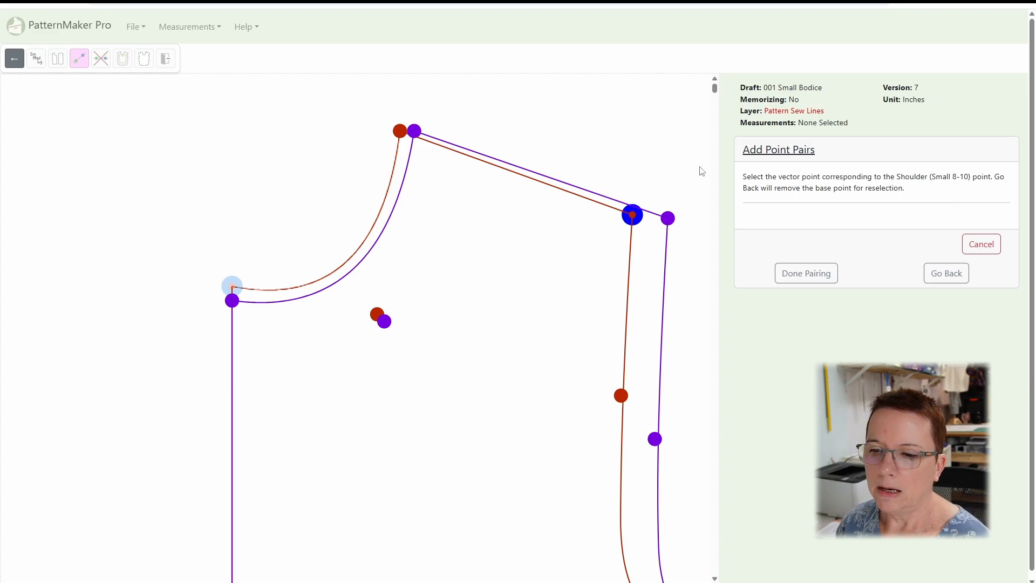
left_click(672, 217)
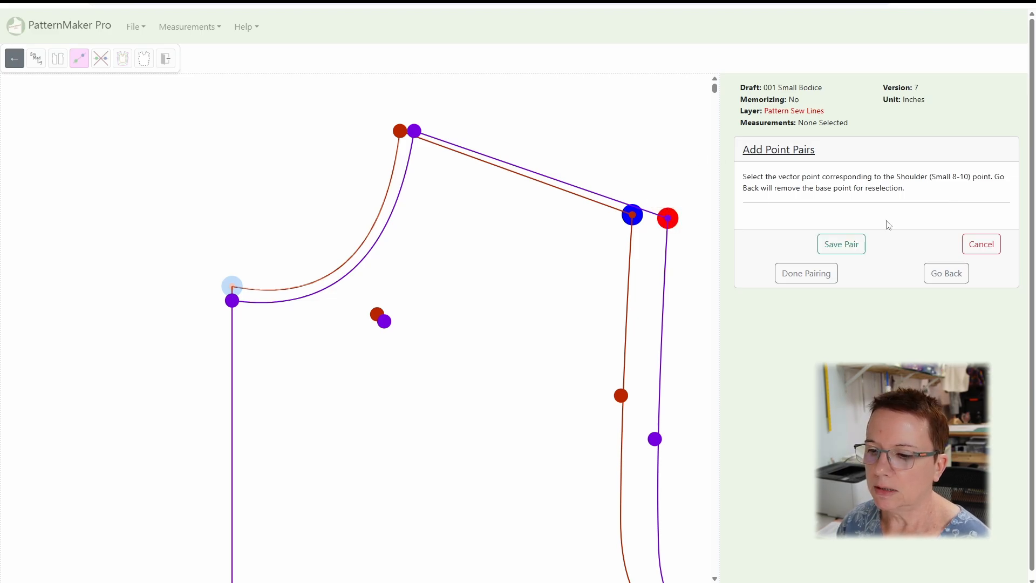
left_click(852, 246)
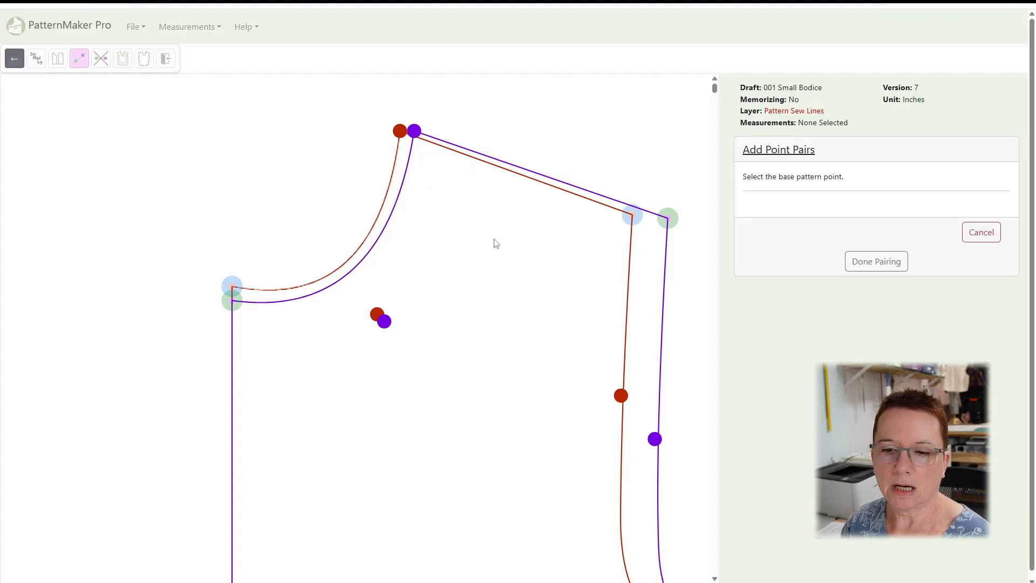
Step: Finish pairing the front bodice points and review the previously paired points without changing them
scroll(407, 303, "down", 3)
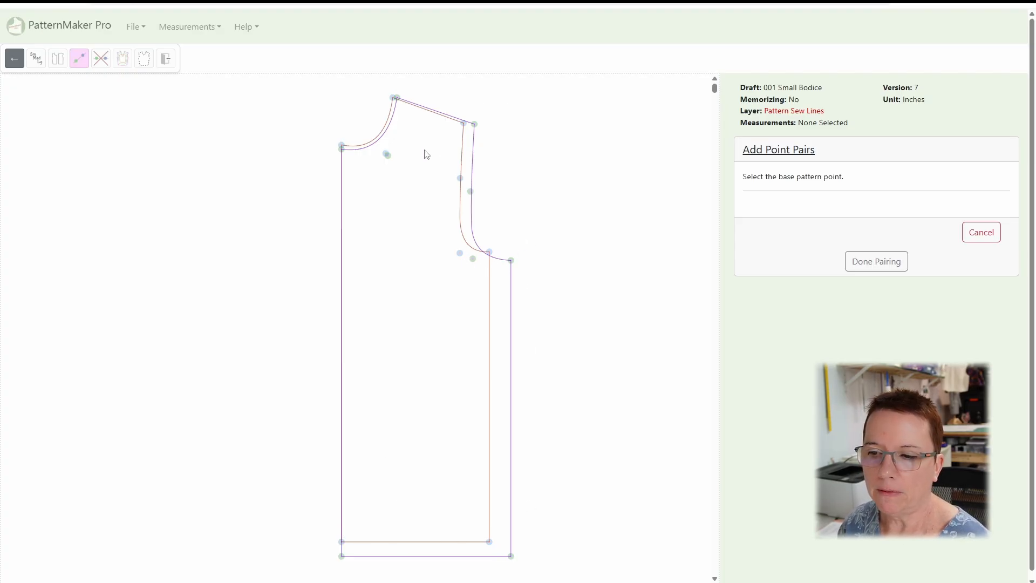
left_click(891, 262)
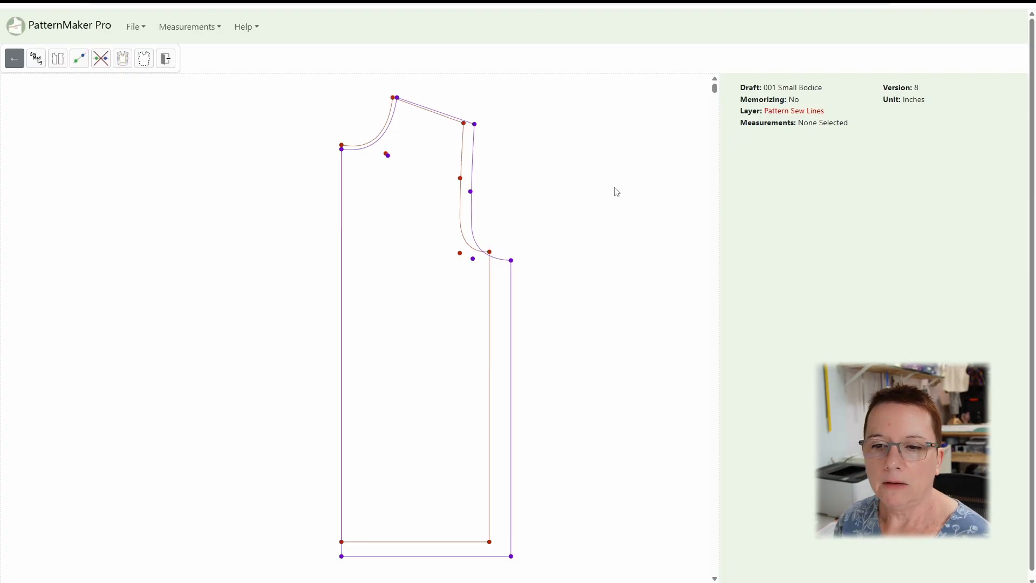
left_click(79, 58)
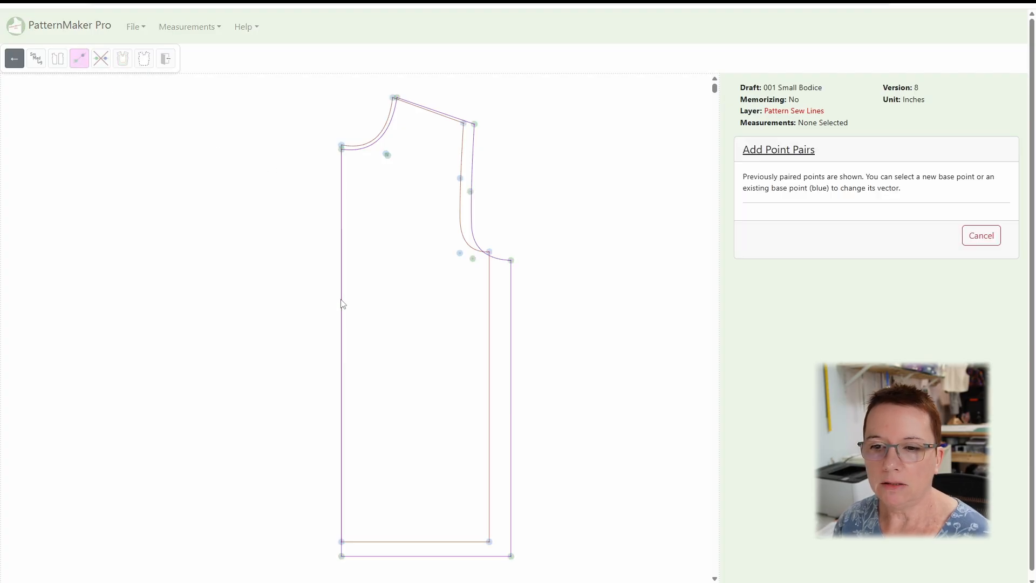
left_click(980, 237)
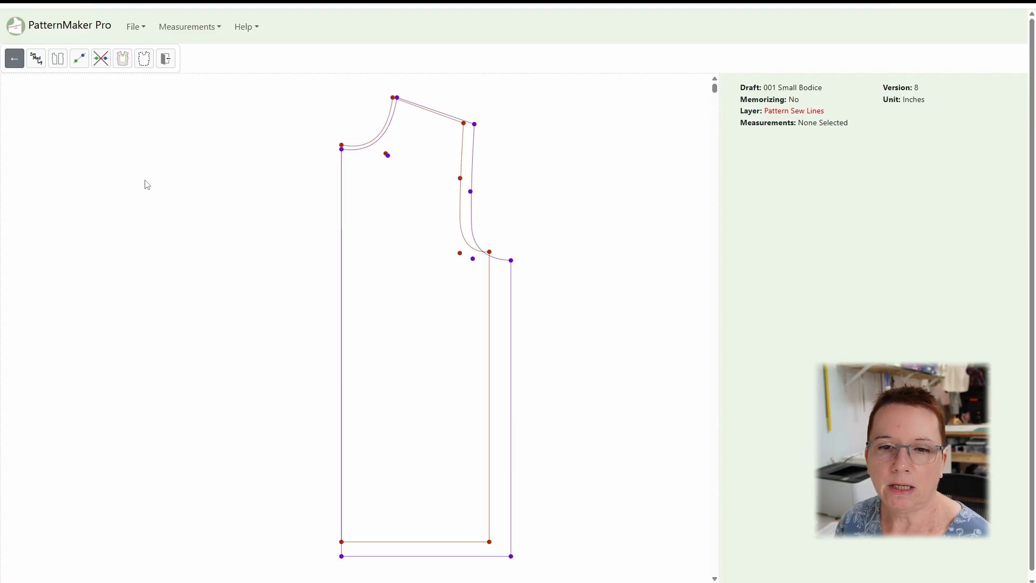
Step: Grade all patterns from the point pairs and save the graded result
left_click(124, 61)
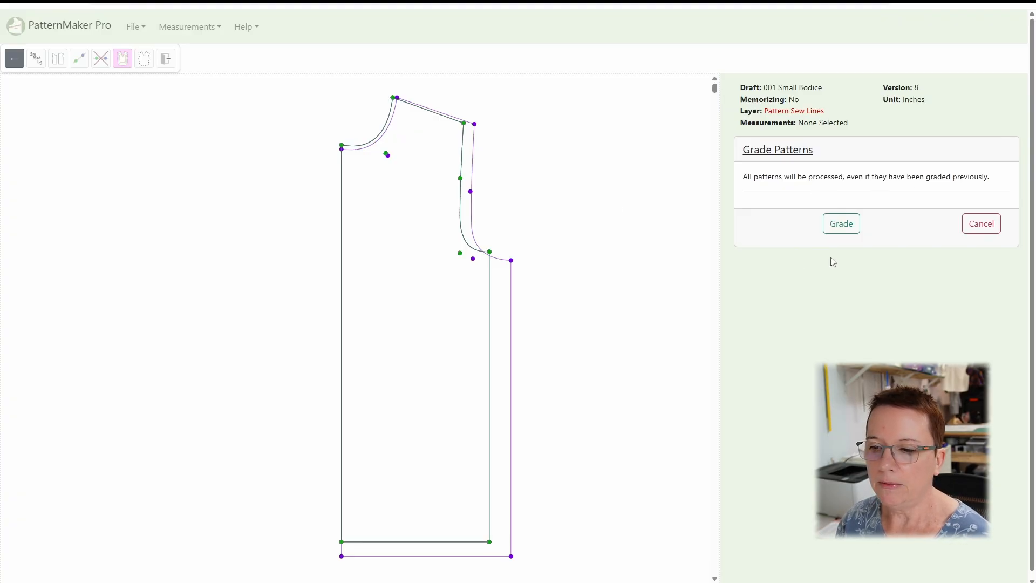
left_click(841, 225)
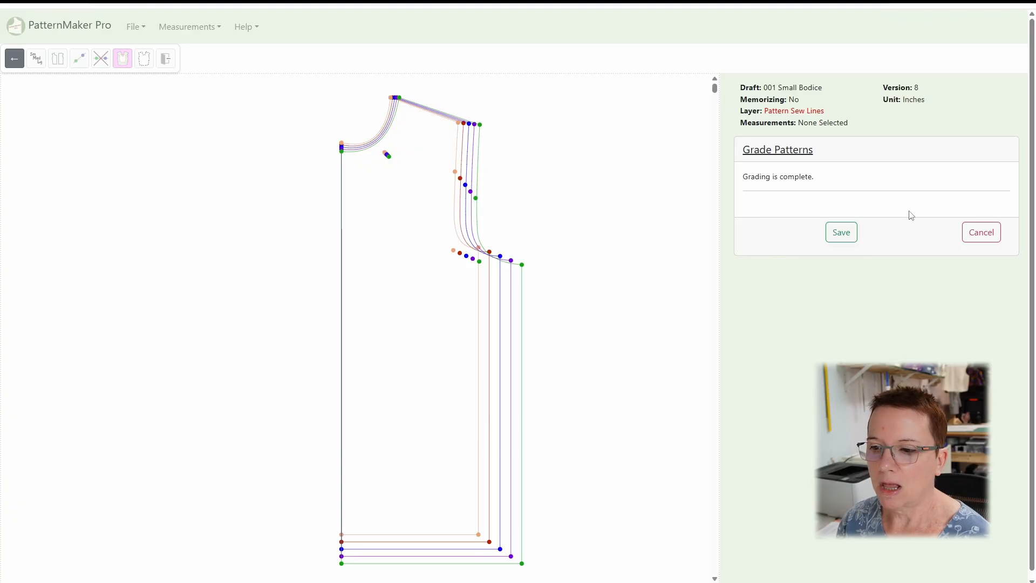
left_click(841, 232)
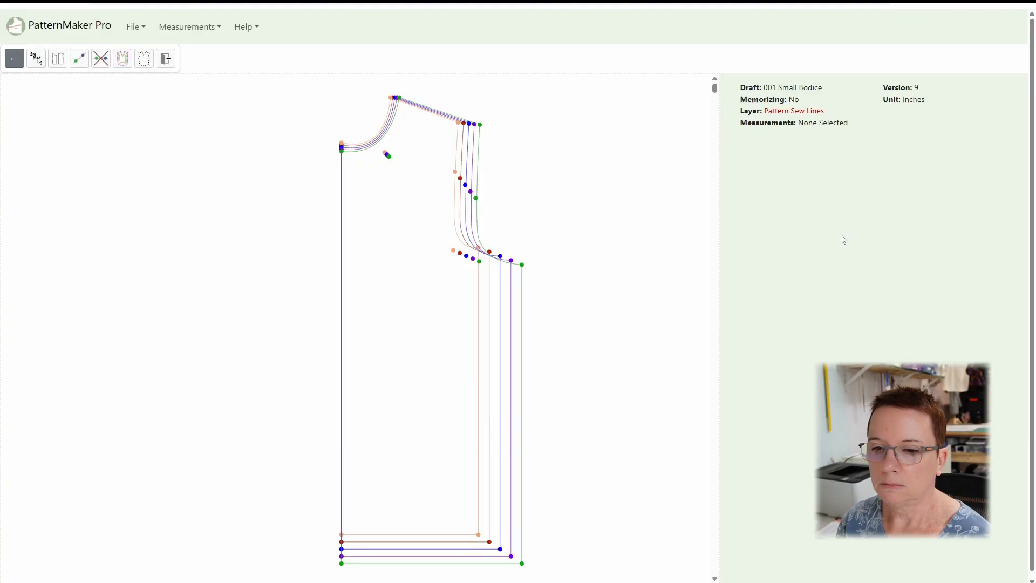
Step: Examine the nested graded sizes at the neckline, shoulder, armhole, side seam and hem
scroll(555, 238, "up", 2)
left_click_drag(507, 160, 507, 264)
scroll(510, 261, "up", 2)
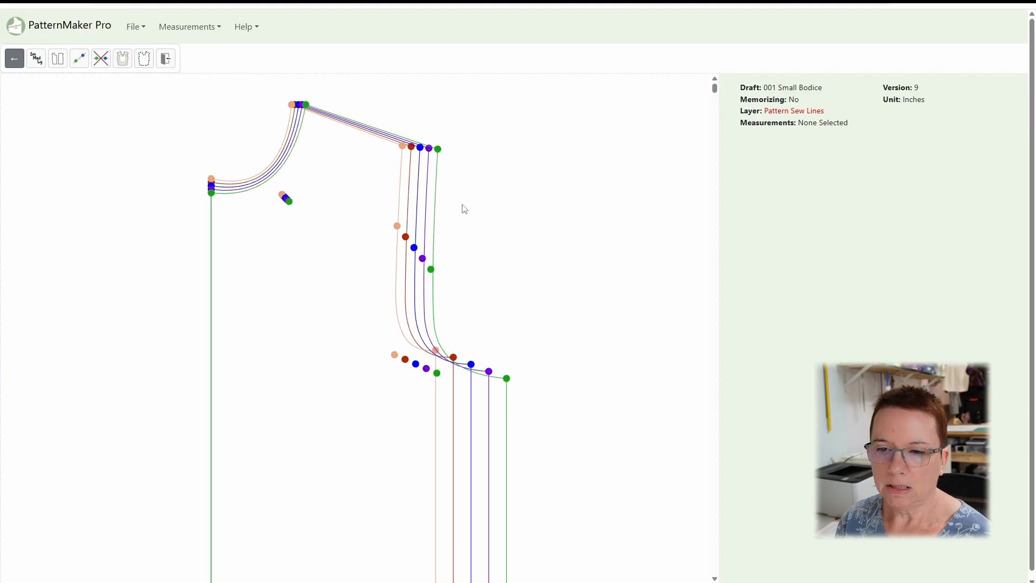
left_click_drag(462, 208, 569, 243)
scroll(574, 245, "up", 2)
scroll(561, 299, "up", 1)
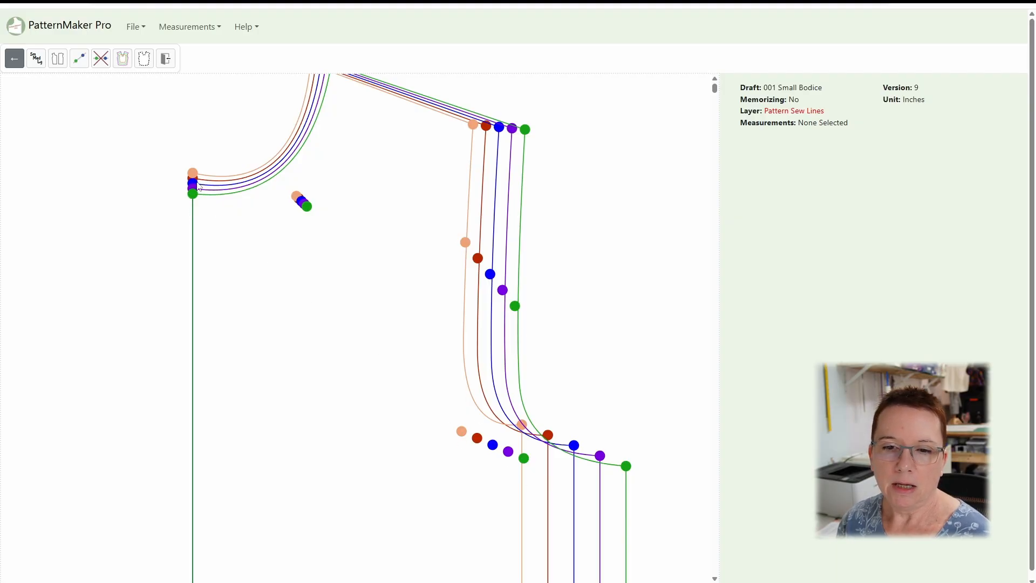
scroll(356, 315, "down", 2)
left_click_drag(380, 327, 378, 353)
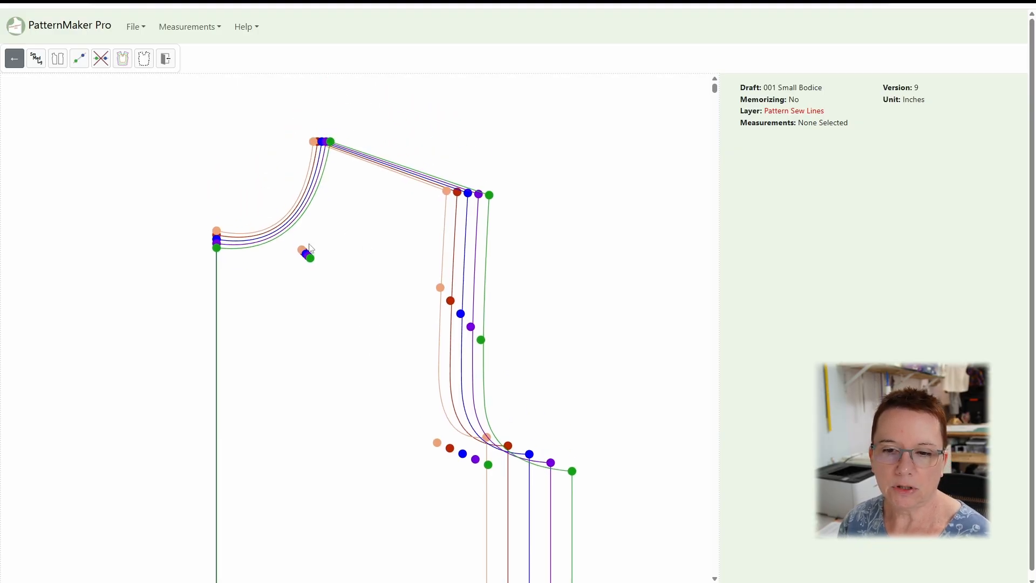
scroll(331, 227, "up", 2)
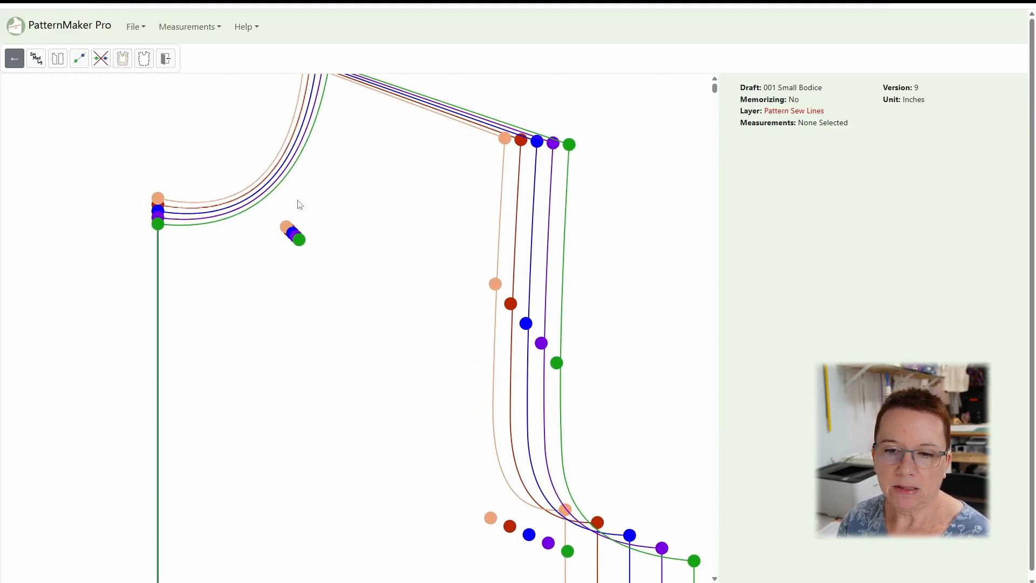
scroll(354, 305, "down", 2)
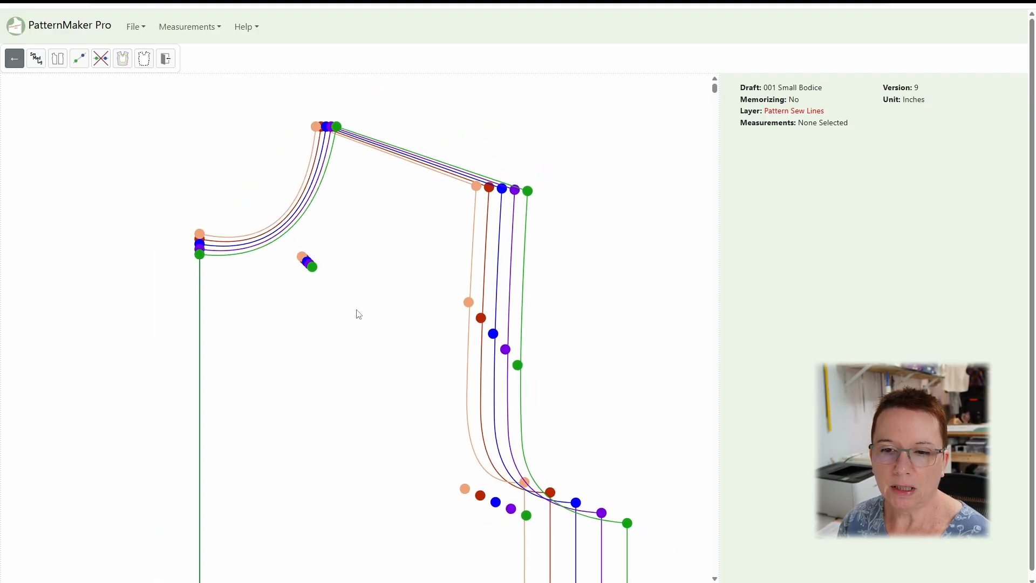
left_click_drag(354, 416, 345, 266)
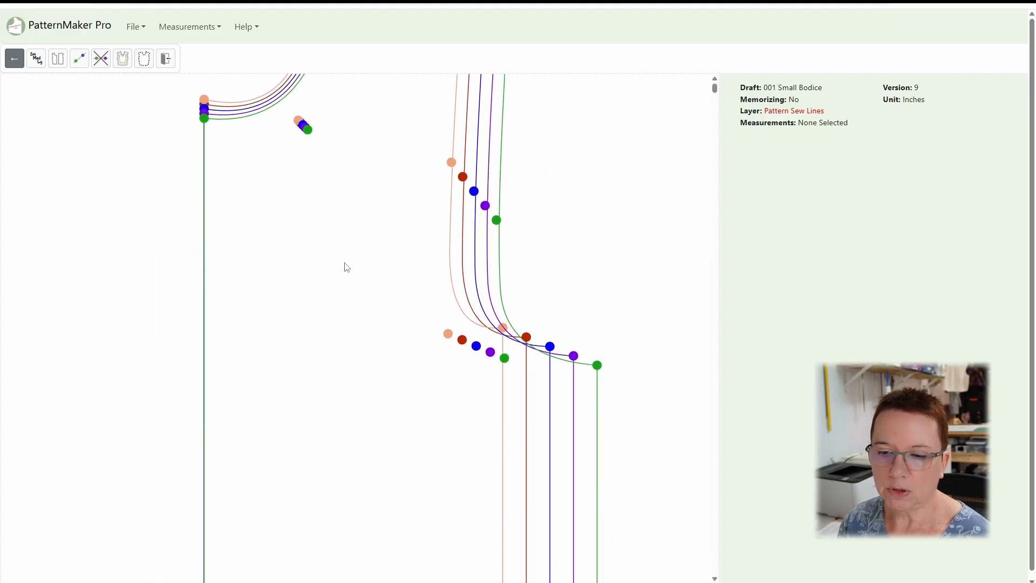
scroll(356, 439, "down", 1)
scroll(356, 439, "down", 2)
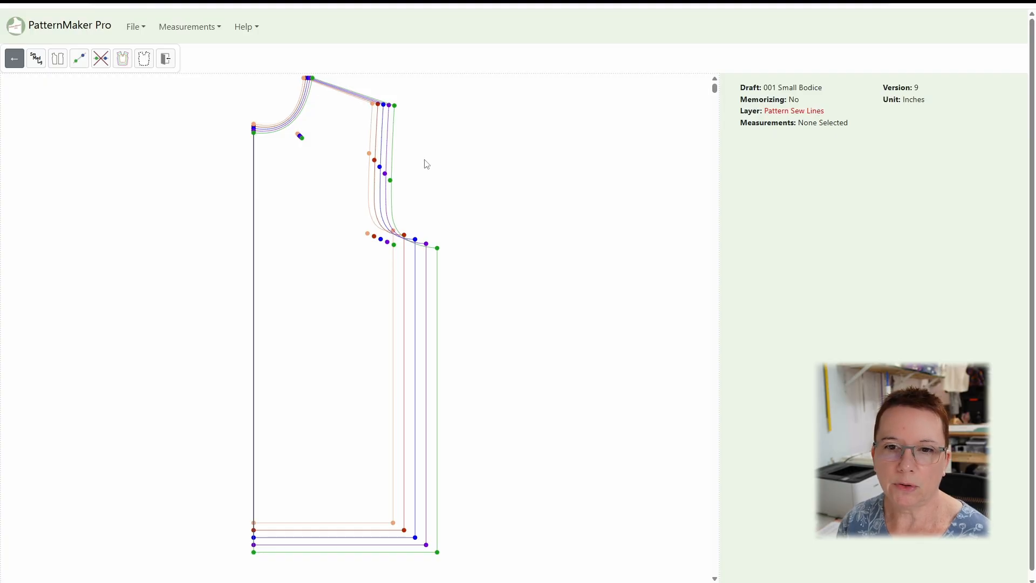
Step: Exit grading to regular drafting and make the Grading Master layer visible
left_click(166, 60)
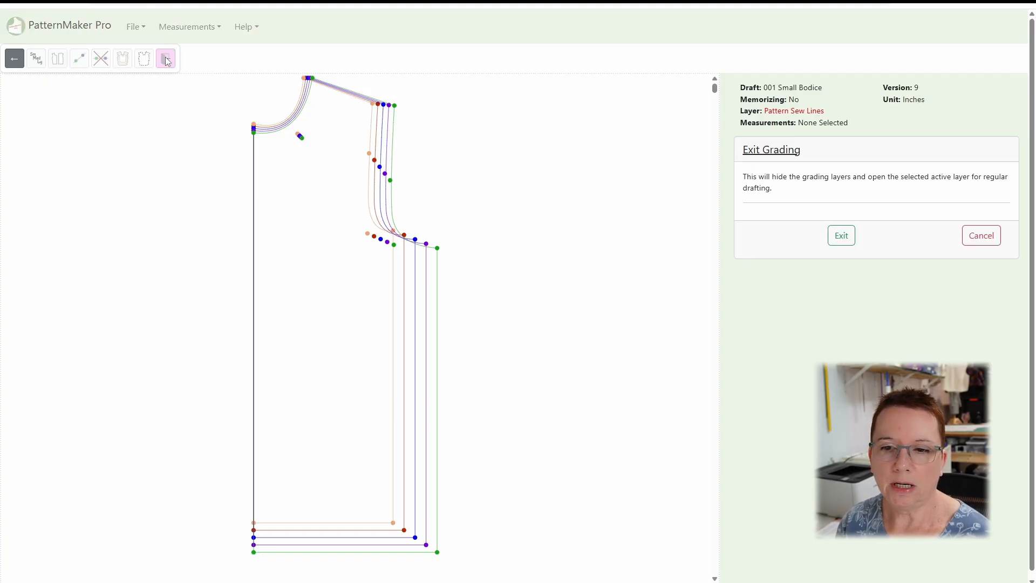
left_click(845, 238)
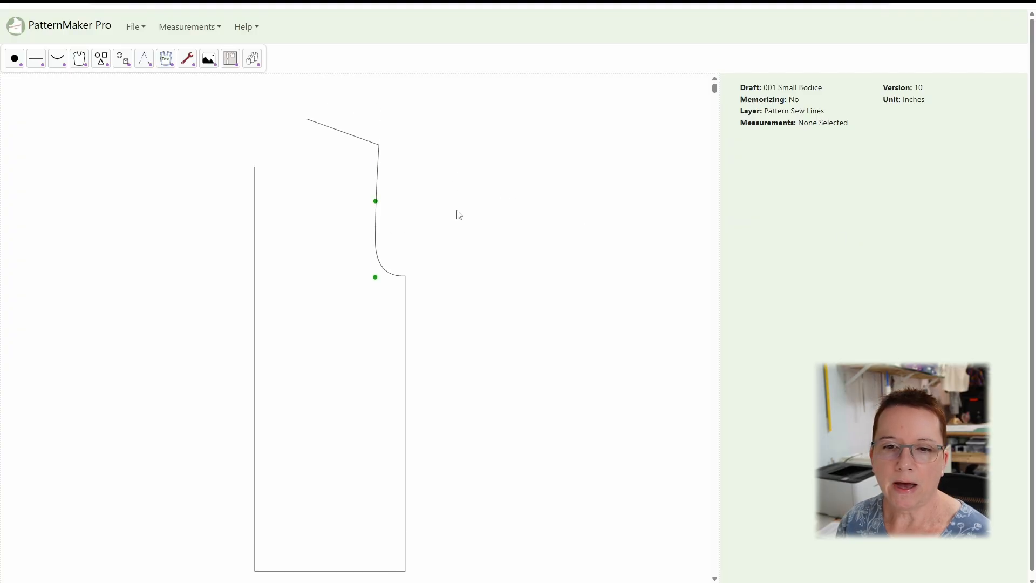
left_click(79, 58)
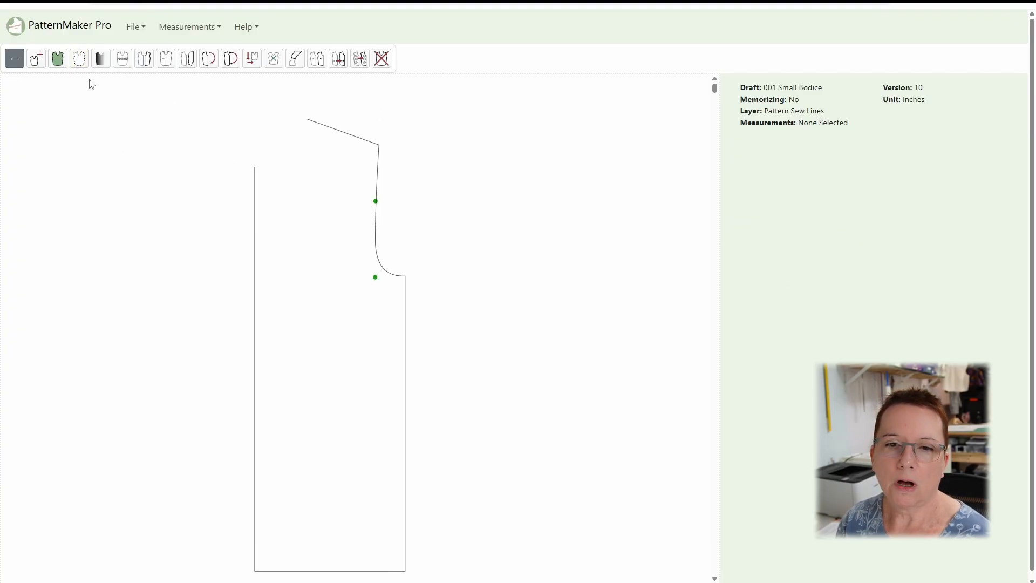
left_click(79, 58)
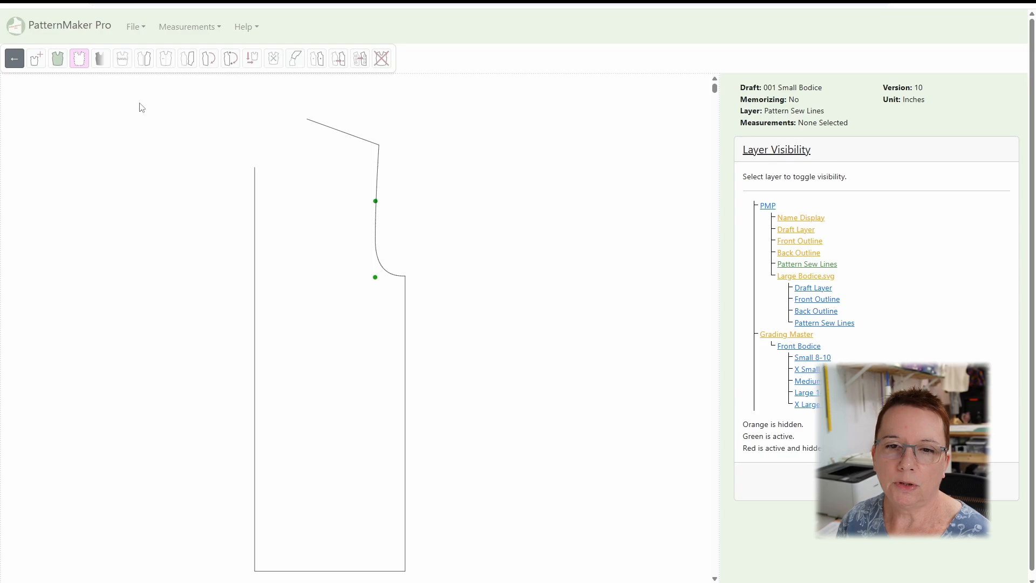
left_click(806, 335)
Step: Show the Large Bodice.svg, Name Display, Draft Layer, Front Outline and Back Outline layers
left_click(809, 276)
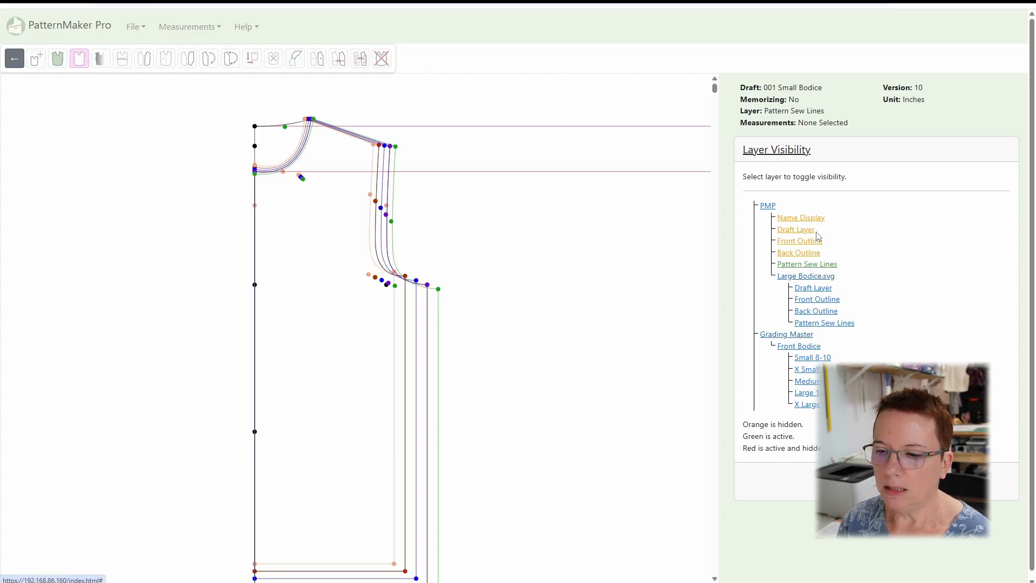
left_click(809, 218)
left_click(807, 232)
left_click(807, 241)
left_click(803, 253)
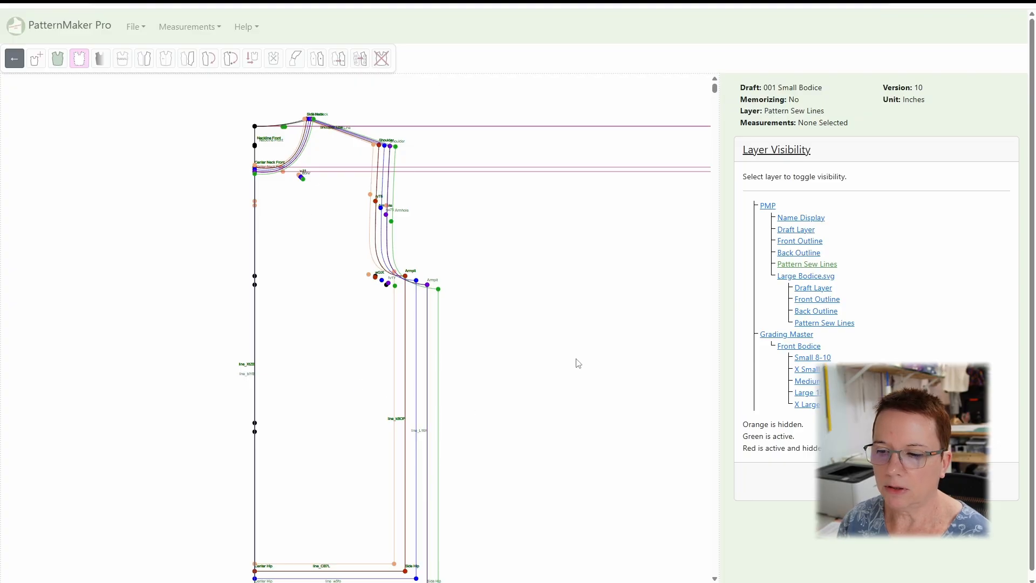
Step: Hide Large Bodice.svg, Pattern Sew Lines, Back Outline, Front Outline, Draft Layer and Name Display, leaving the Grading Master nest shown
left_click(795, 277)
left_click(796, 264)
left_click(794, 253)
left_click(793, 243)
left_click(794, 229)
left_click(794, 217)
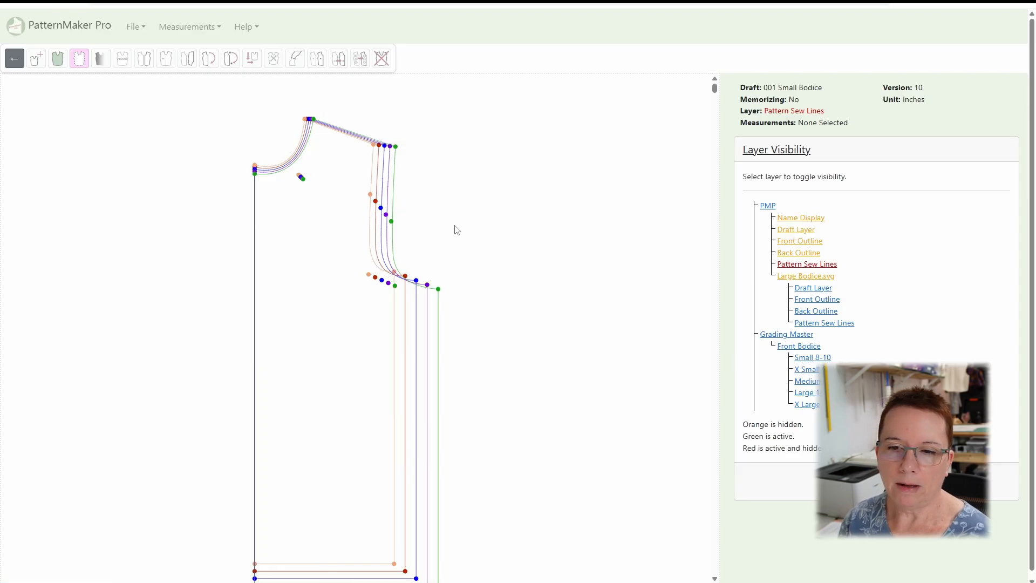
left_click_drag(508, 319, 476, 252)
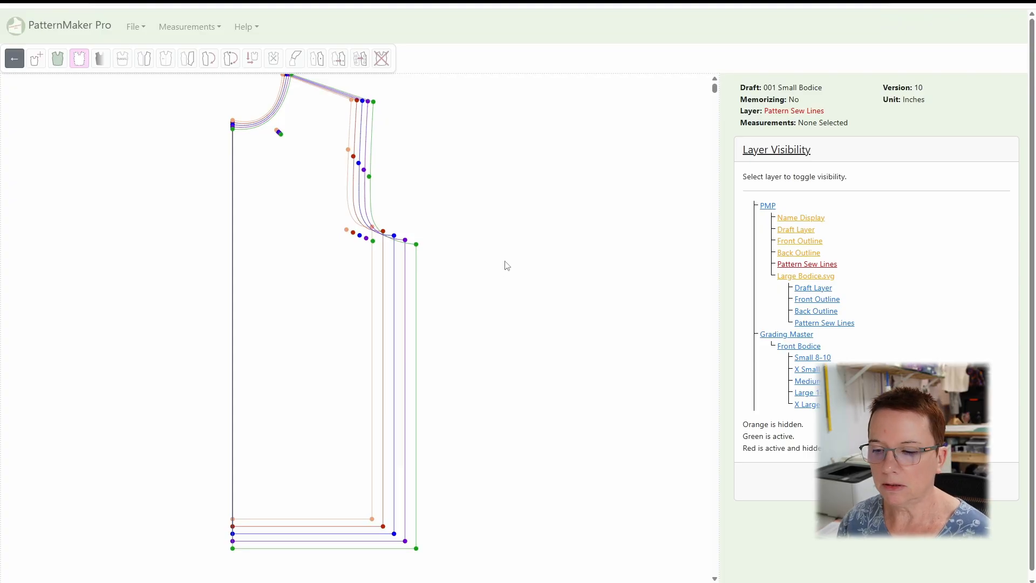